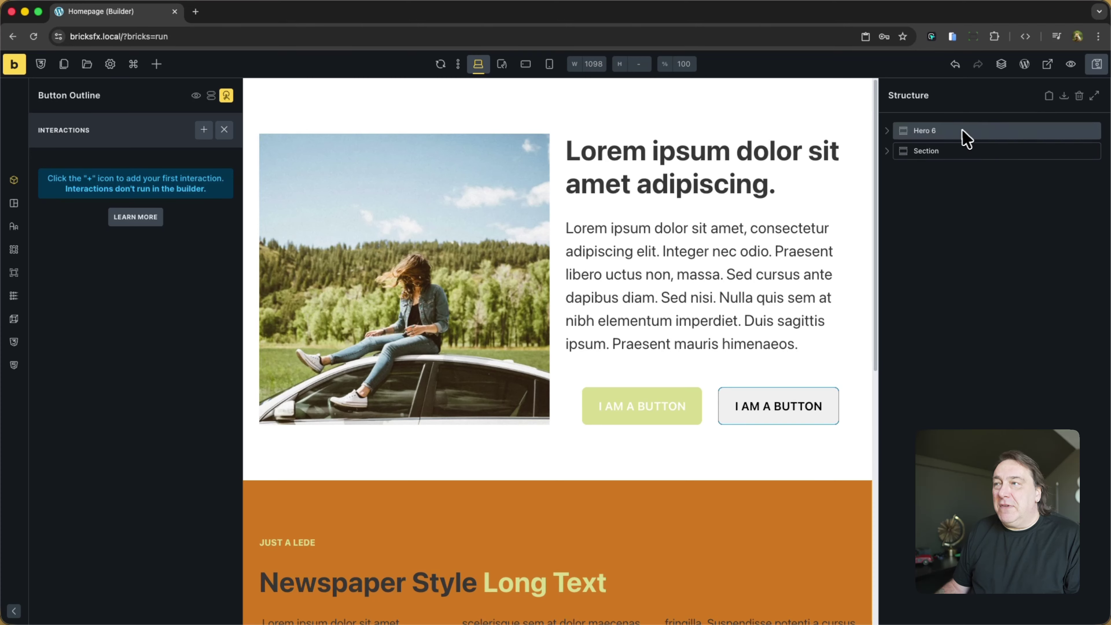
- Add an Offcanvas element to the end of the page and select it in the structure
{"action": "left_click", "coordinate": [980, 174]}
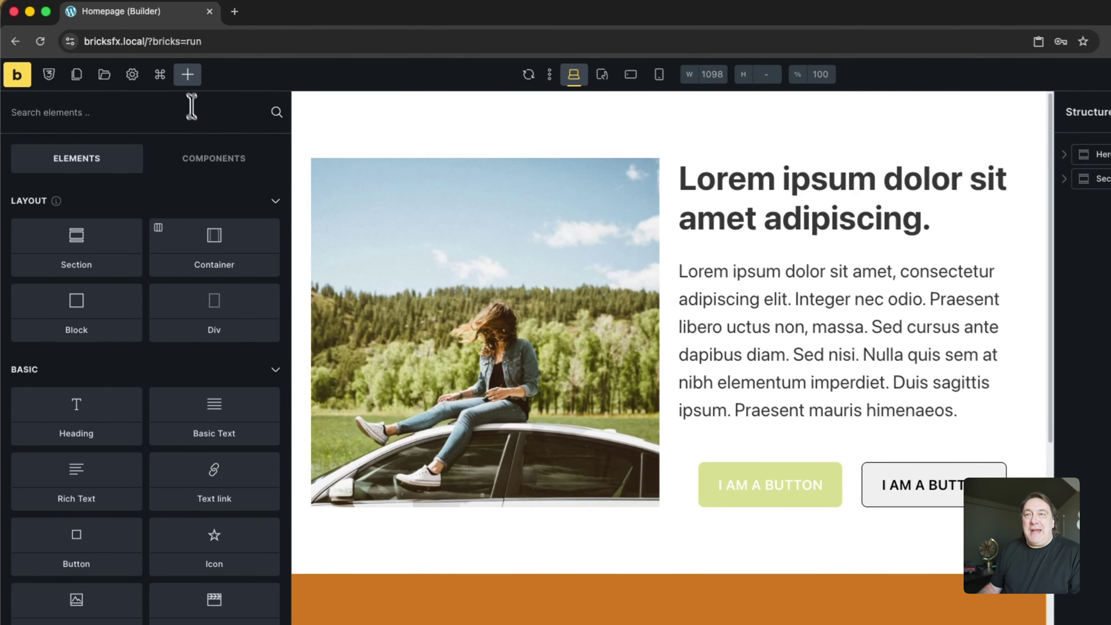
{"action": "left_click", "coordinate": [163, 102]}
{"action": "type", "text": "off"}
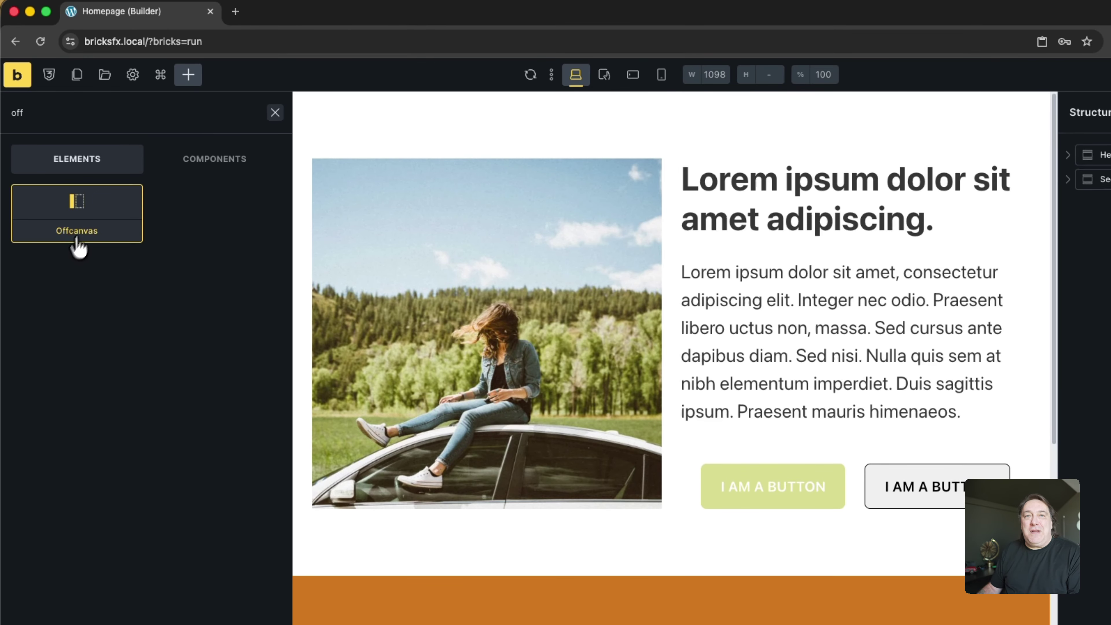
{"action": "left_click", "coordinate": [89, 230]}
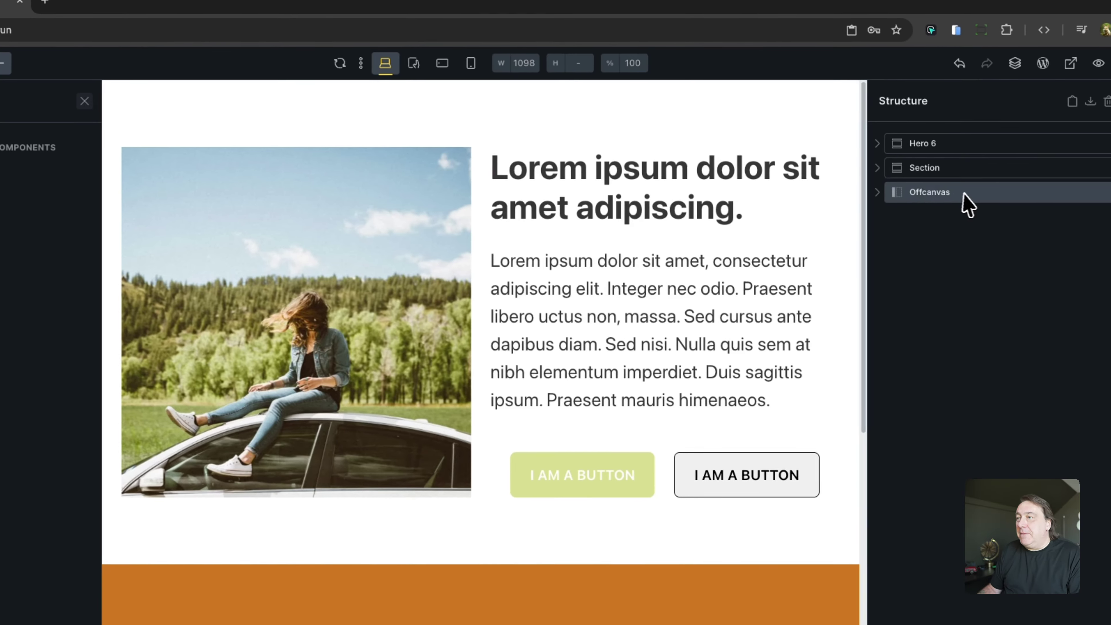
{"action": "left_click", "coordinate": [1103, 203]}
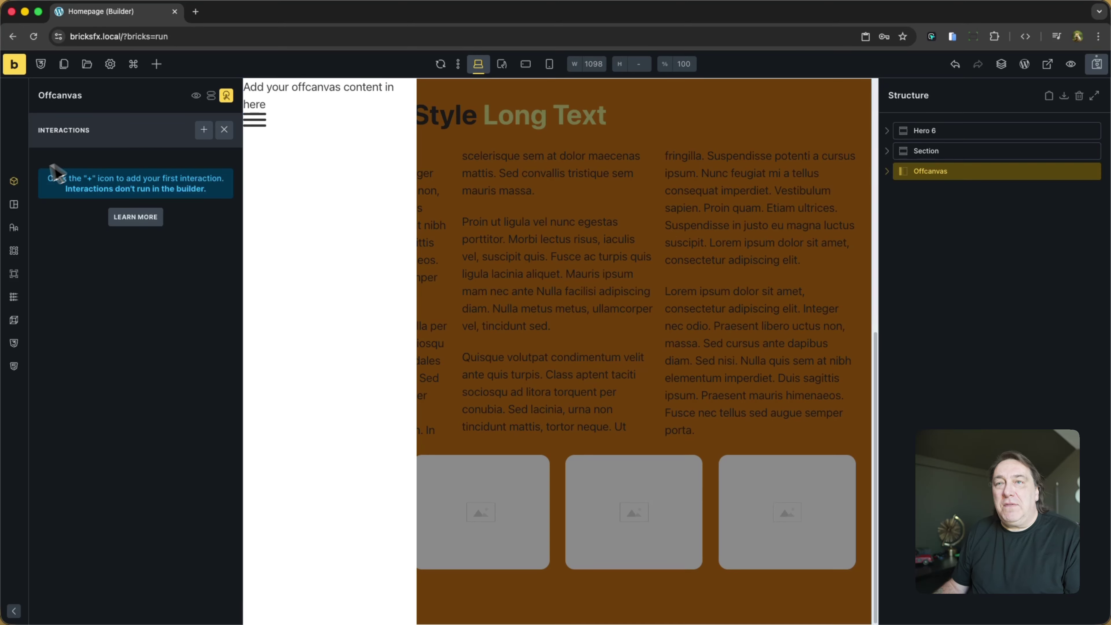
- Try the Top direction for the offcanvas, and set its direction to Right
{"action": "left_click", "coordinate": [14, 181]}
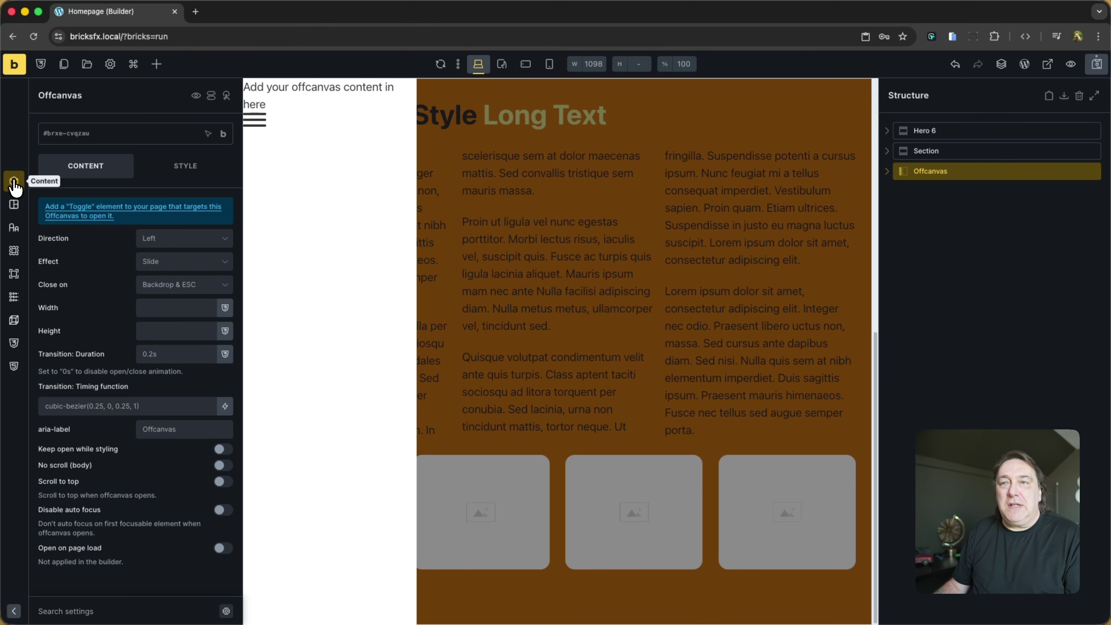
{"action": "left_click", "coordinate": [168, 238]}
{"action": "left_click", "coordinate": [161, 258]}
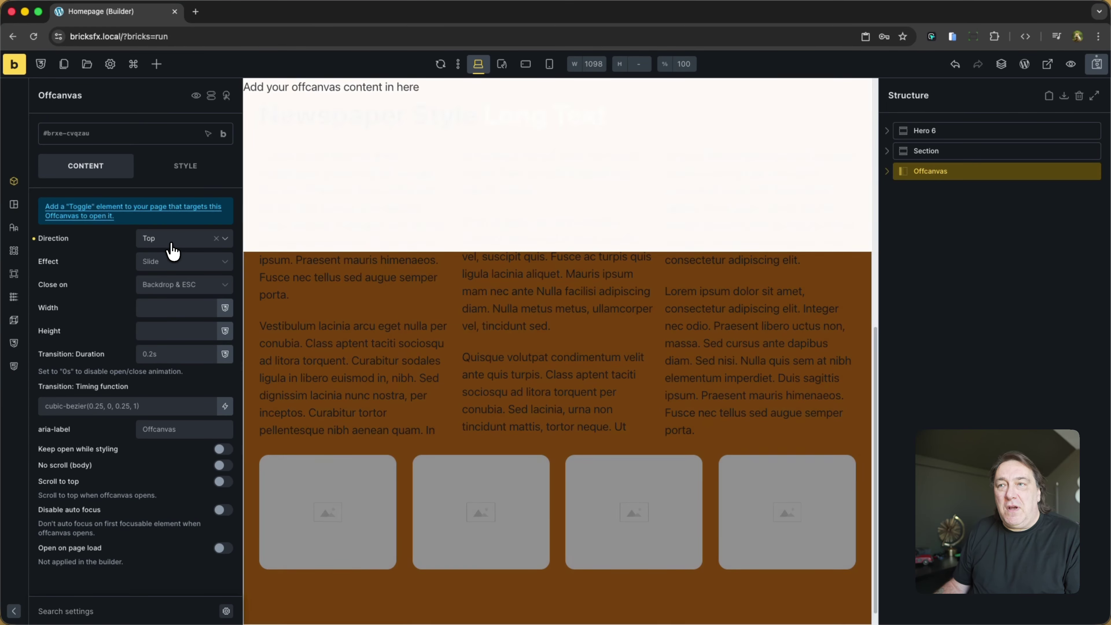
{"action": "left_click", "coordinate": [173, 246]}
{"action": "left_click", "coordinate": [173, 277]}
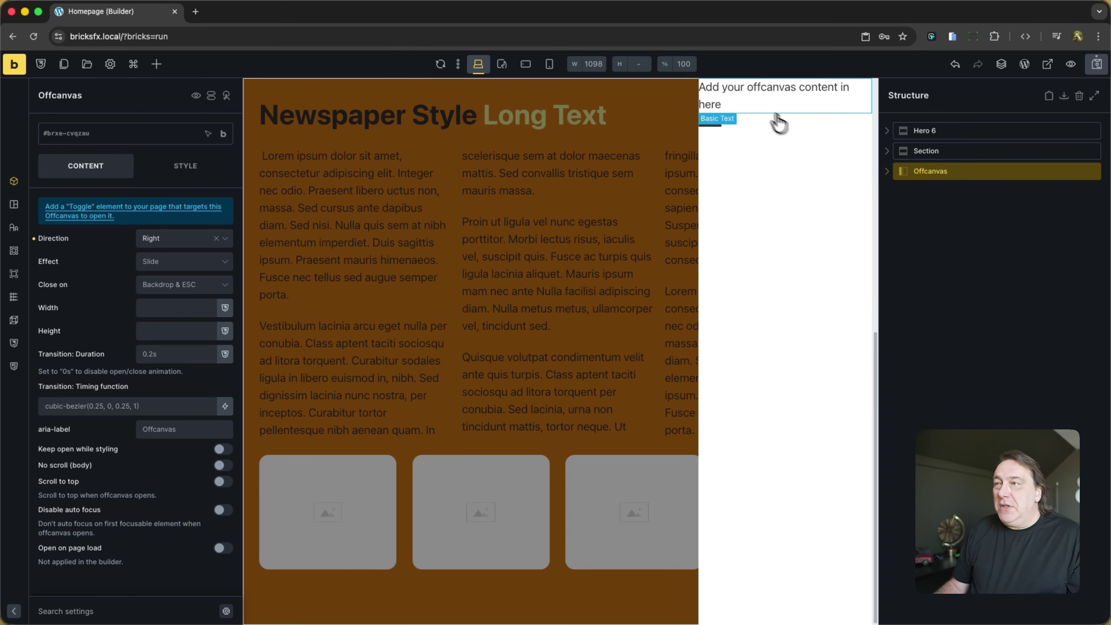
- Check how the offcanvas behaves with its Content block selected, and enable Keep open while styling on the Offcanvas
{"action": "left_click", "coordinate": [887, 171]}
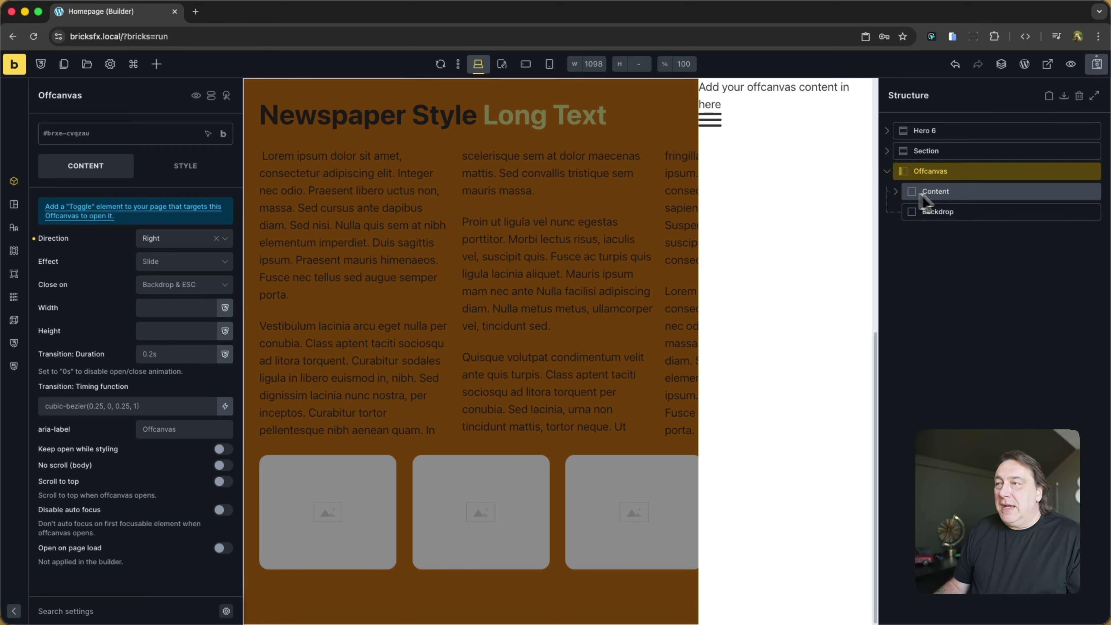
{"action": "left_click", "coordinate": [958, 194]}
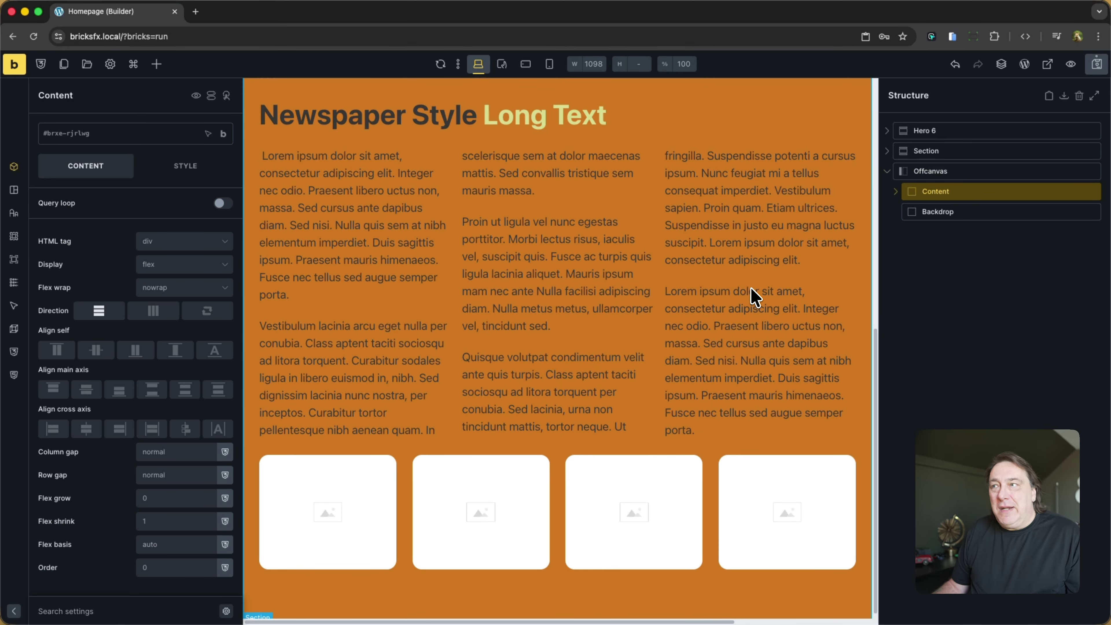
{"action": "left_click", "coordinate": [972, 173]}
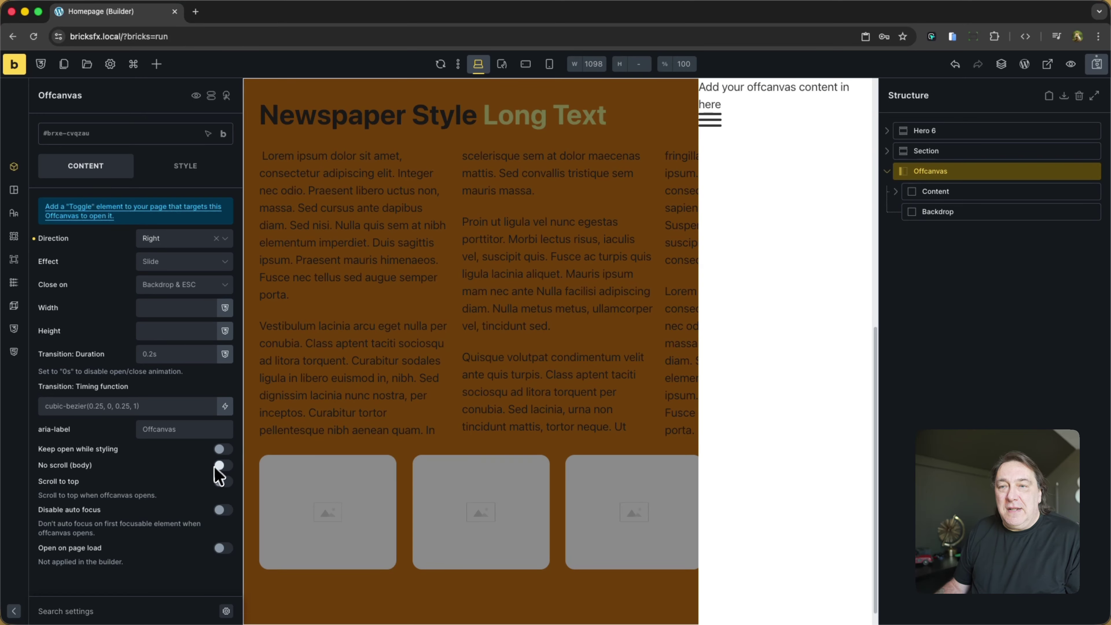
{"action": "left_click", "coordinate": [224, 451]}
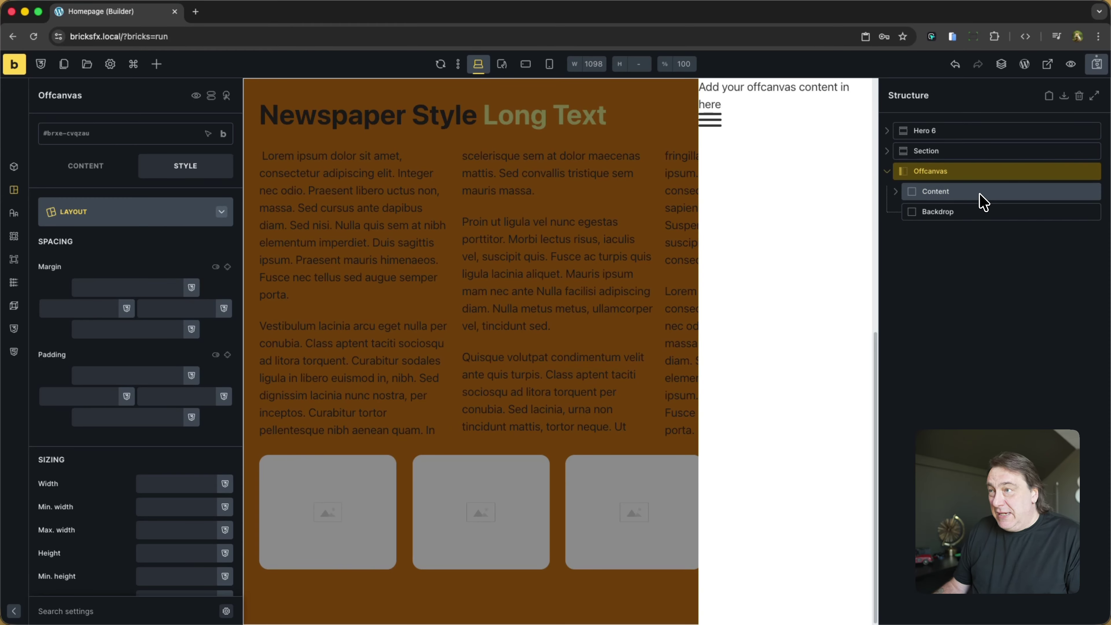
- Set the offcanvas Content block's padding to the space-m variable on all four sides
{"action": "left_click", "coordinate": [984, 203]}
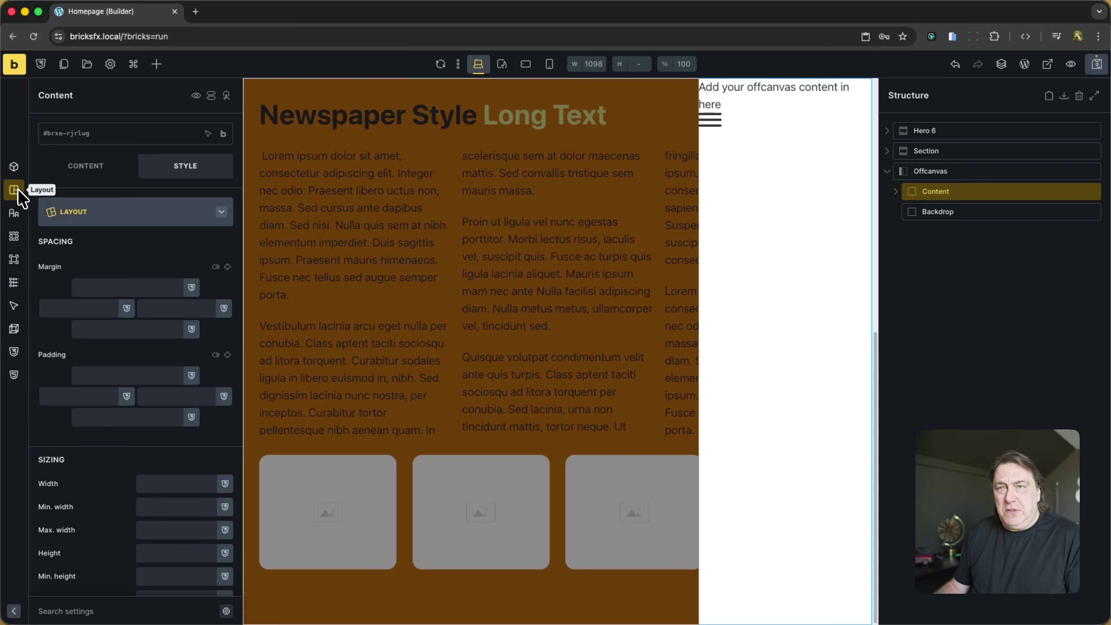
{"action": "left_click", "coordinate": [192, 377]}
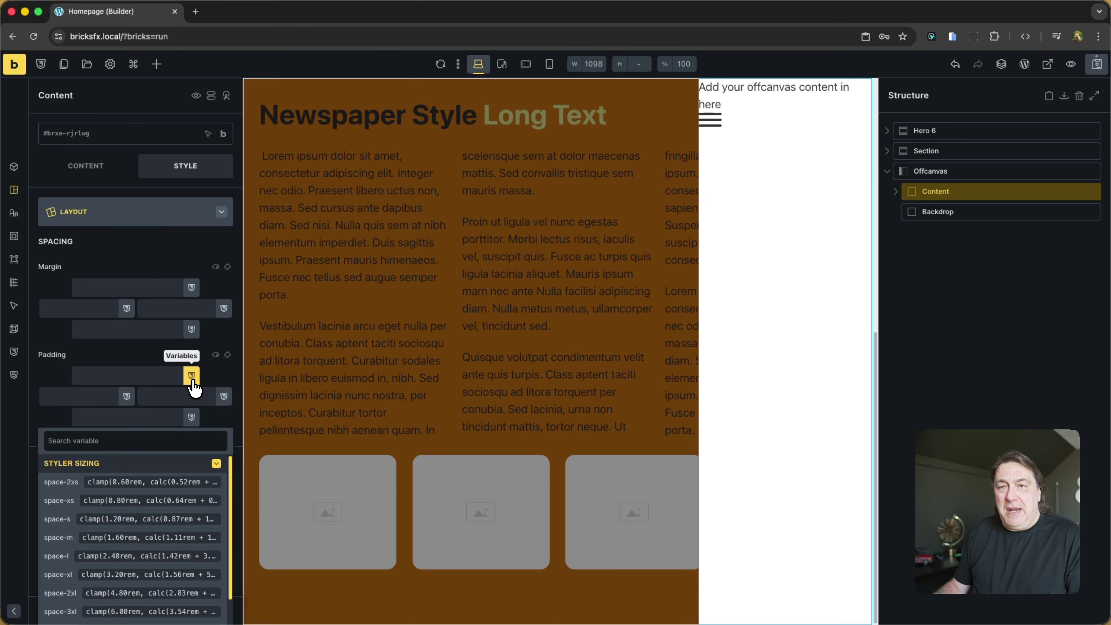
{"action": "left_click", "coordinate": [124, 541]}
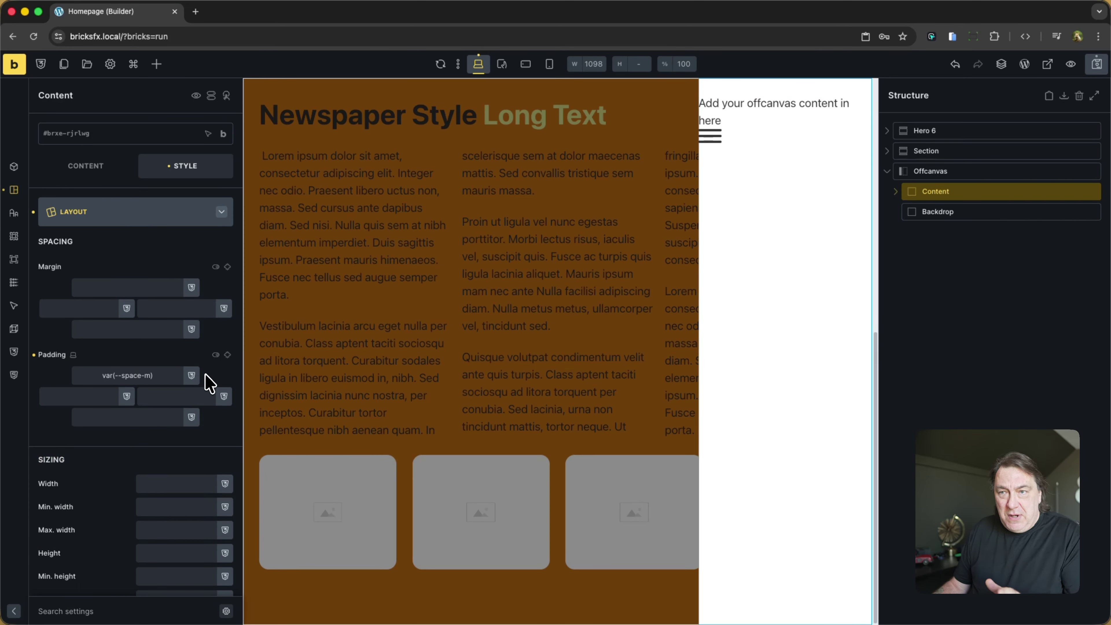
{"action": "left_click", "coordinate": [228, 355]}
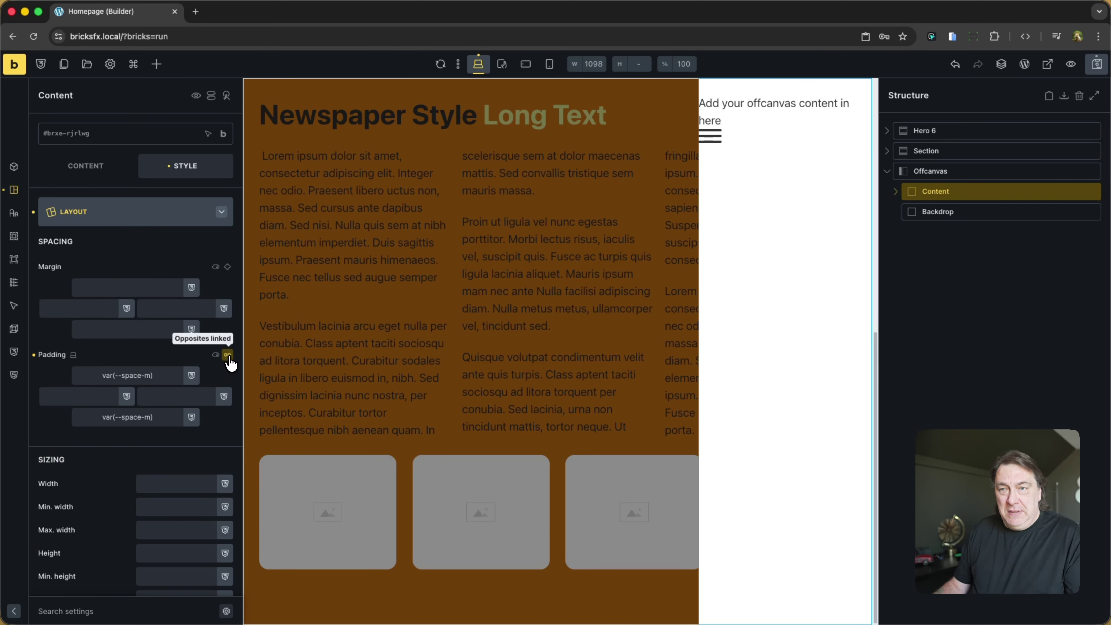
{"action": "left_click", "coordinate": [228, 356]}
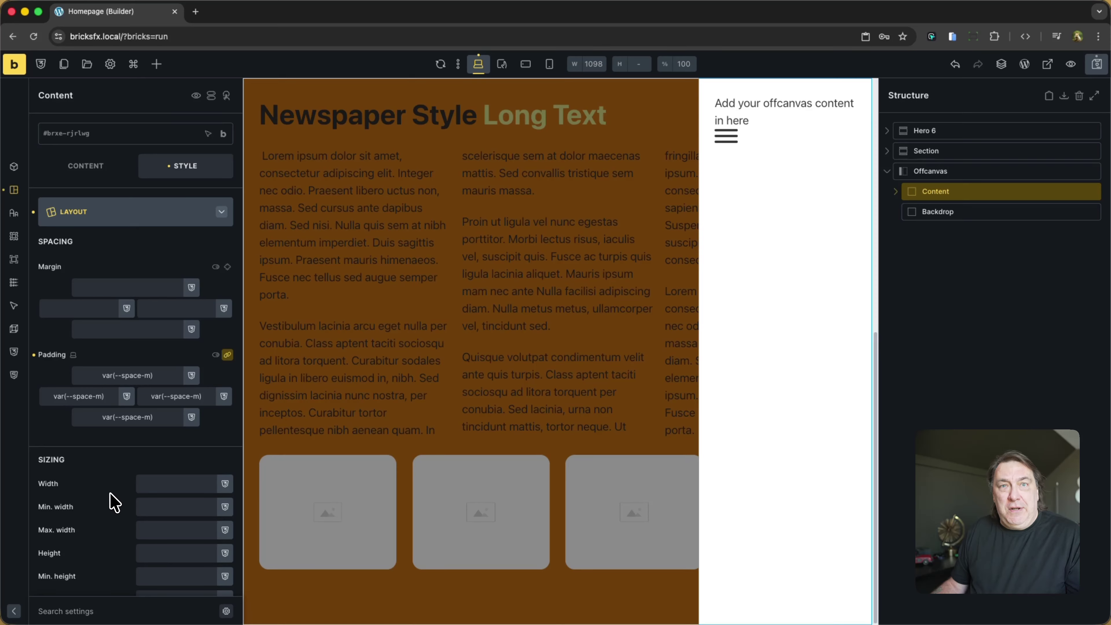
- Add a Form inside the offcanvas Content block, between the Basic Text and the Toggle (Close) element
{"action": "left_click", "coordinate": [895, 194]}
{"action": "left_click", "coordinate": [975, 218]}
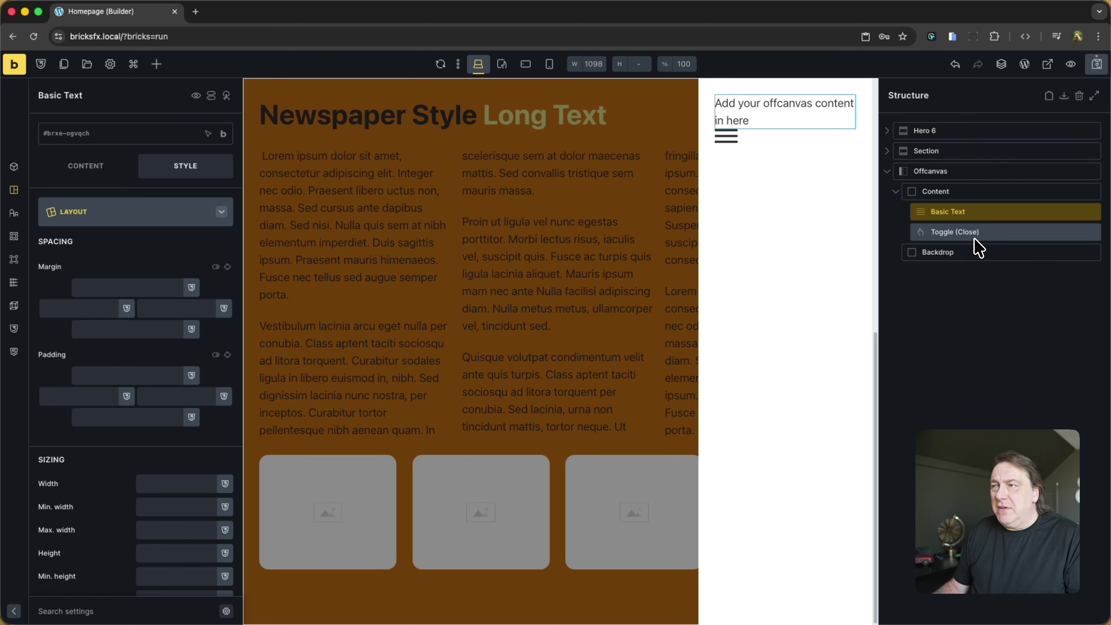
{"action": "left_click", "coordinate": [977, 197]}
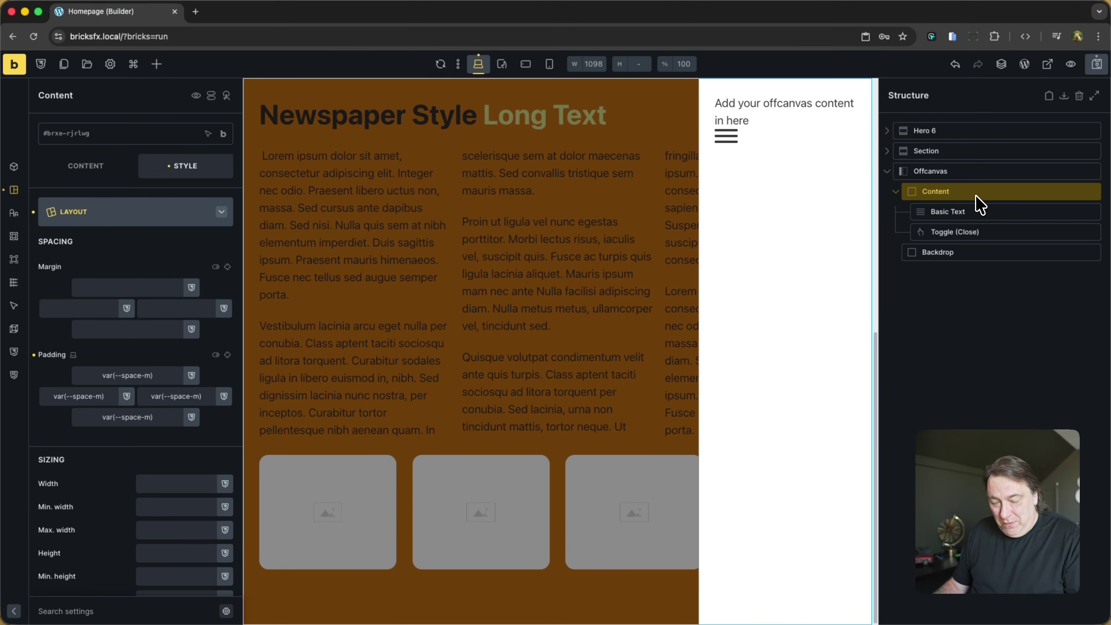
{"action": "key", "text": "super+shift+e"}
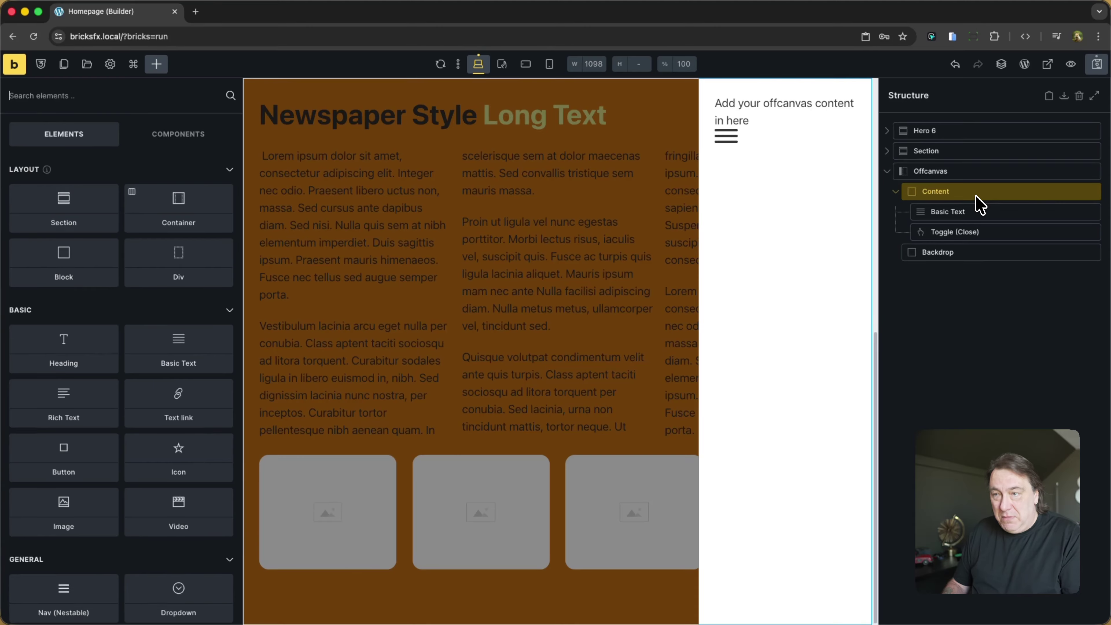
{"action": "type", "text": "FOR"}
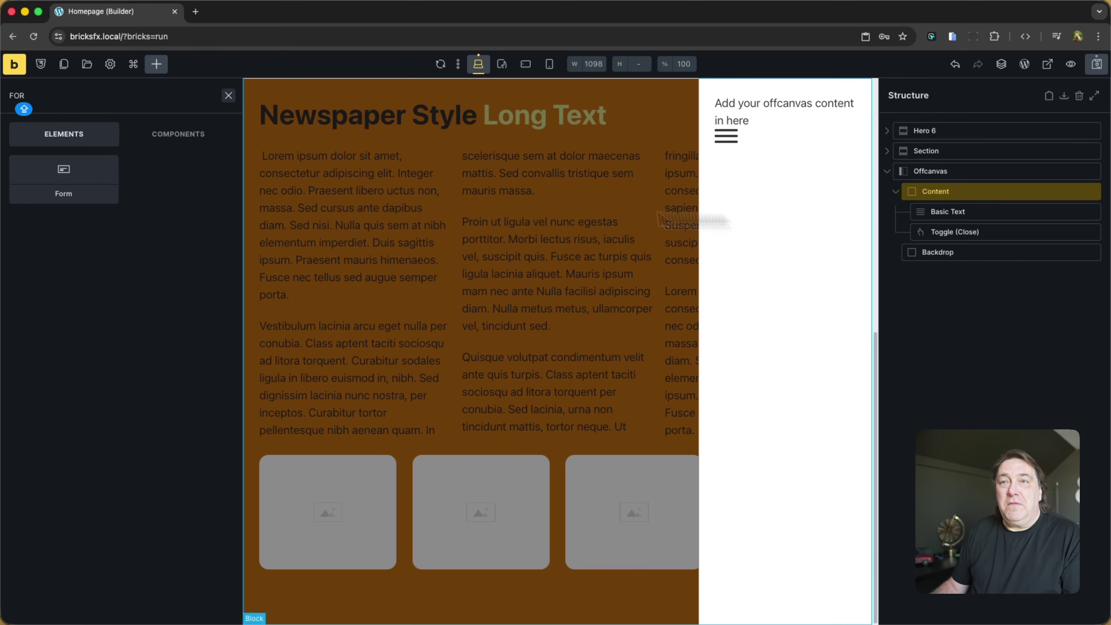
{"action": "left_click", "coordinate": [63, 189]}
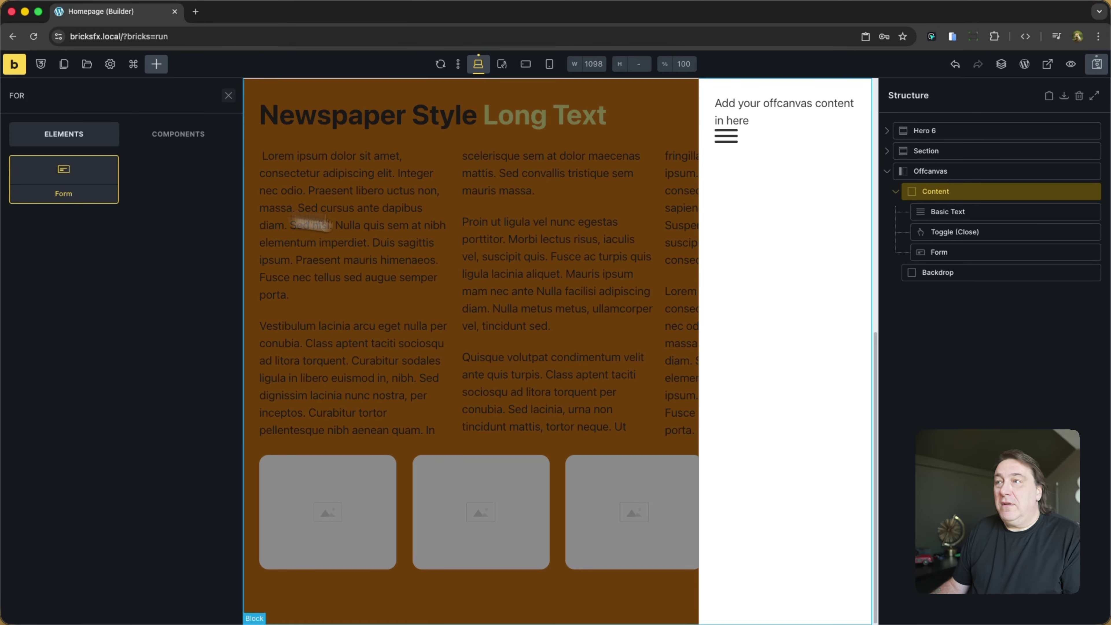
{"action": "left_click_drag", "start_coordinate": [990, 233], "coordinate": [987, 268]}
{"action": "left_click", "coordinate": [989, 243]}
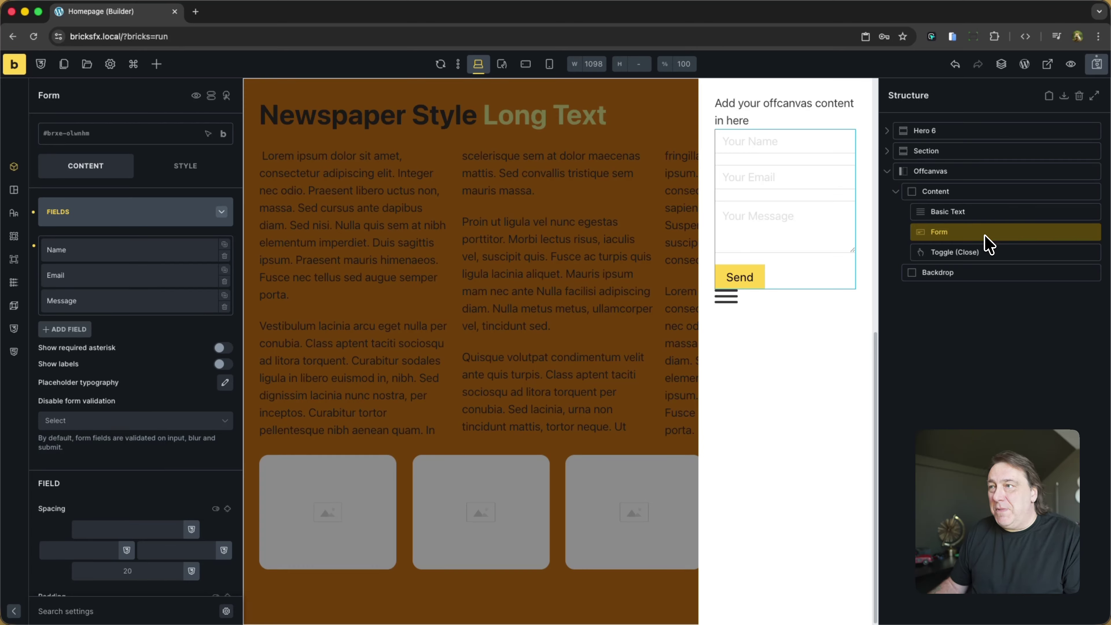
- Set the Offcanvas width to 35vw
{"action": "left_click", "coordinate": [990, 182]}
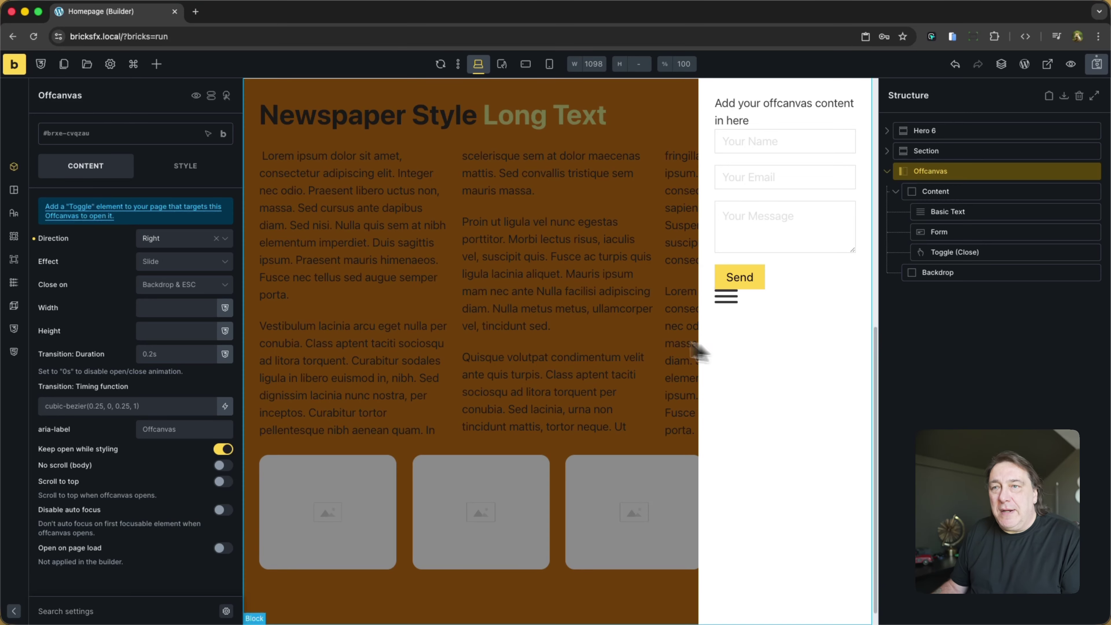
{"action": "left_click", "coordinate": [150, 309]}
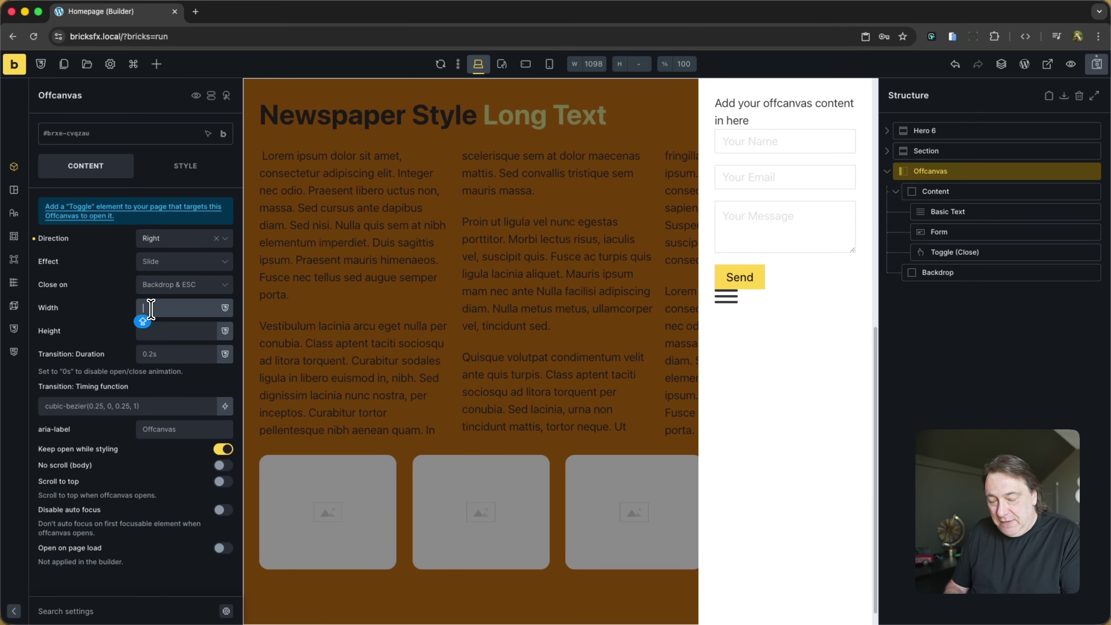
{"action": "type", "text": "3"}
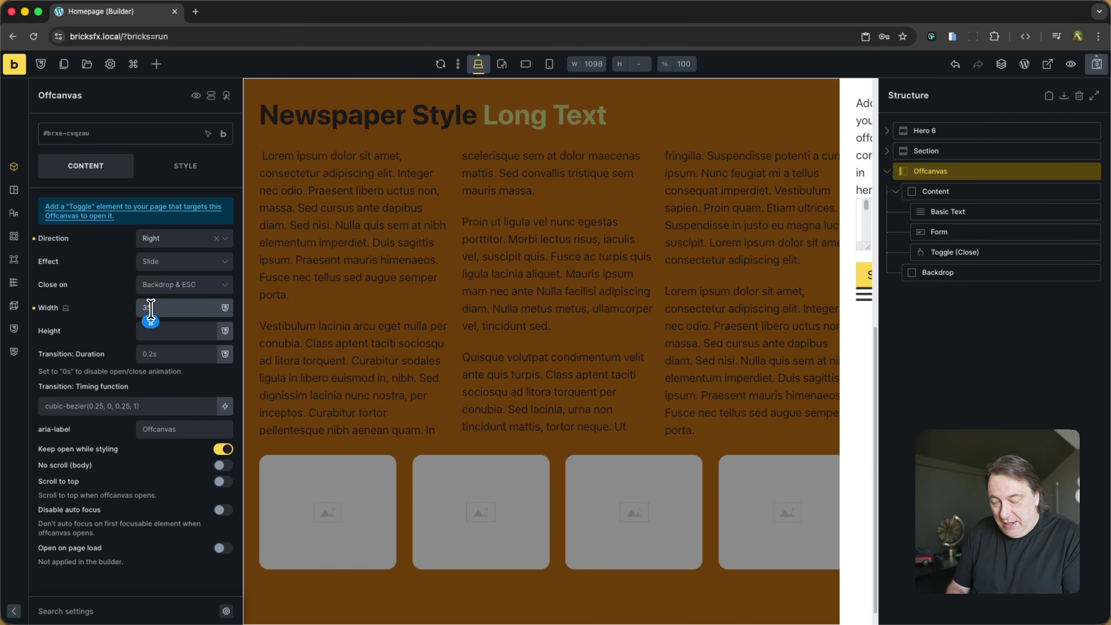
{"action": "type", "text": "5vw"}
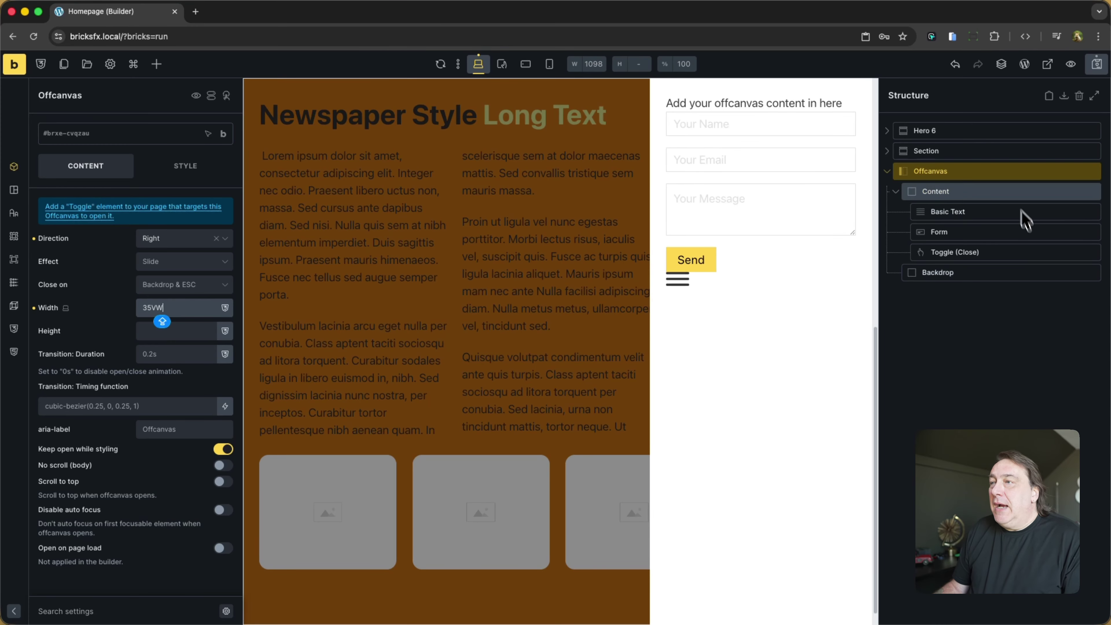
- Delete the Form from the offcanvas Content block
{"action": "left_click", "coordinate": [1005, 237]}
{"action": "key", "text": "Delete"}
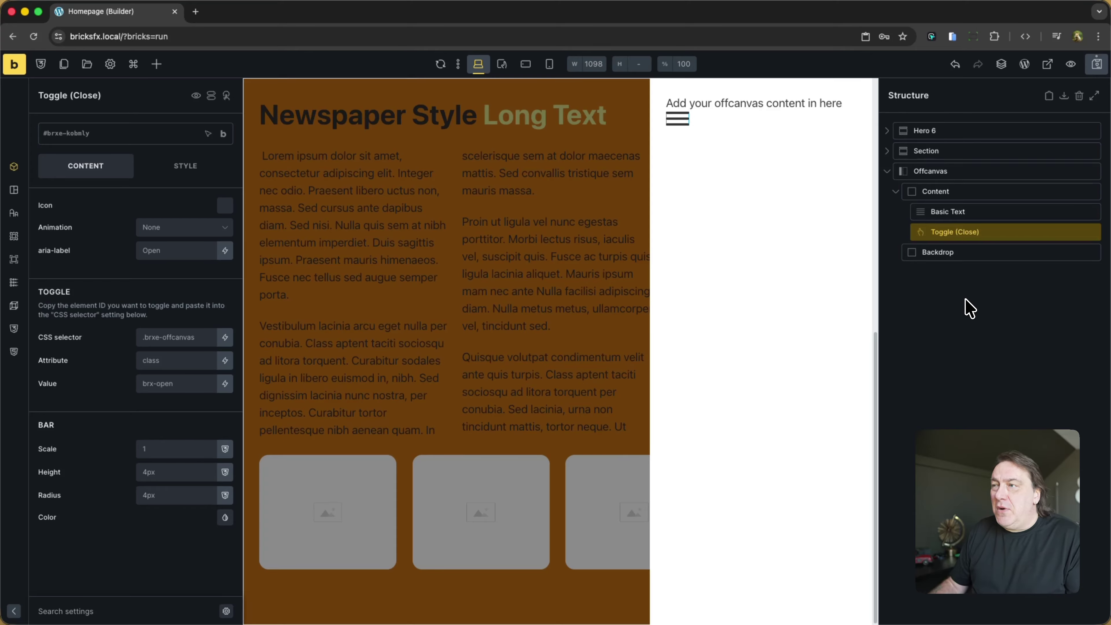
- Add a Heading inside the offcanvas Content block and place it above the Basic Text
{"action": "left_click", "coordinate": [992, 217]}
{"action": "key", "text": "super+shift+a"}
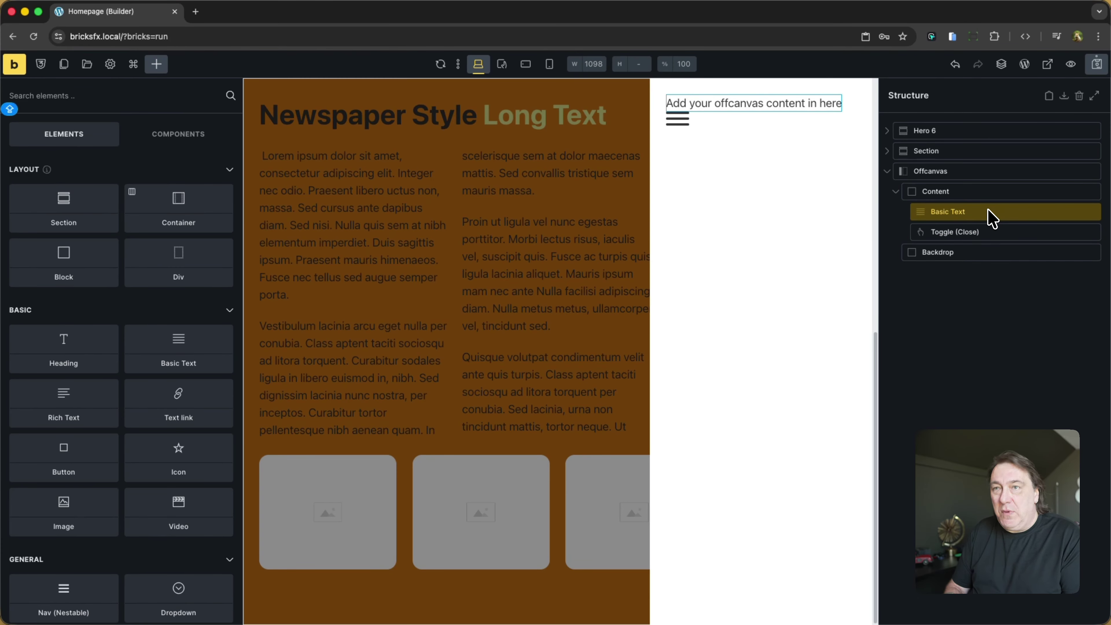
{"action": "type", "text": "HEAD"}
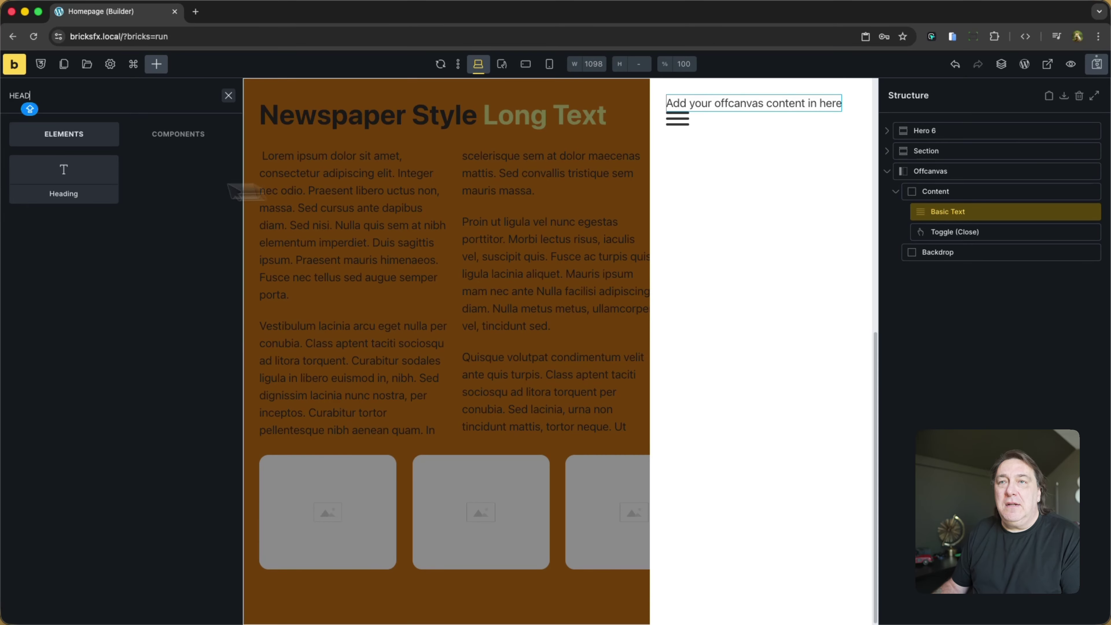
{"action": "left_click", "coordinate": [65, 189]}
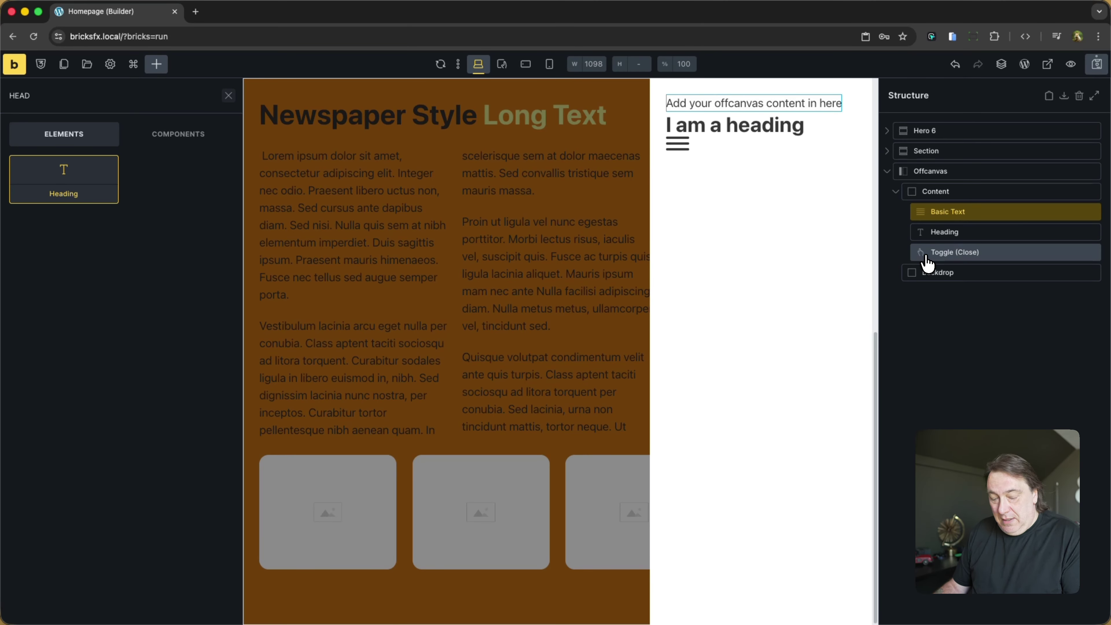
{"action": "left_click_drag", "start_coordinate": [993, 231], "coordinate": [993, 215]}
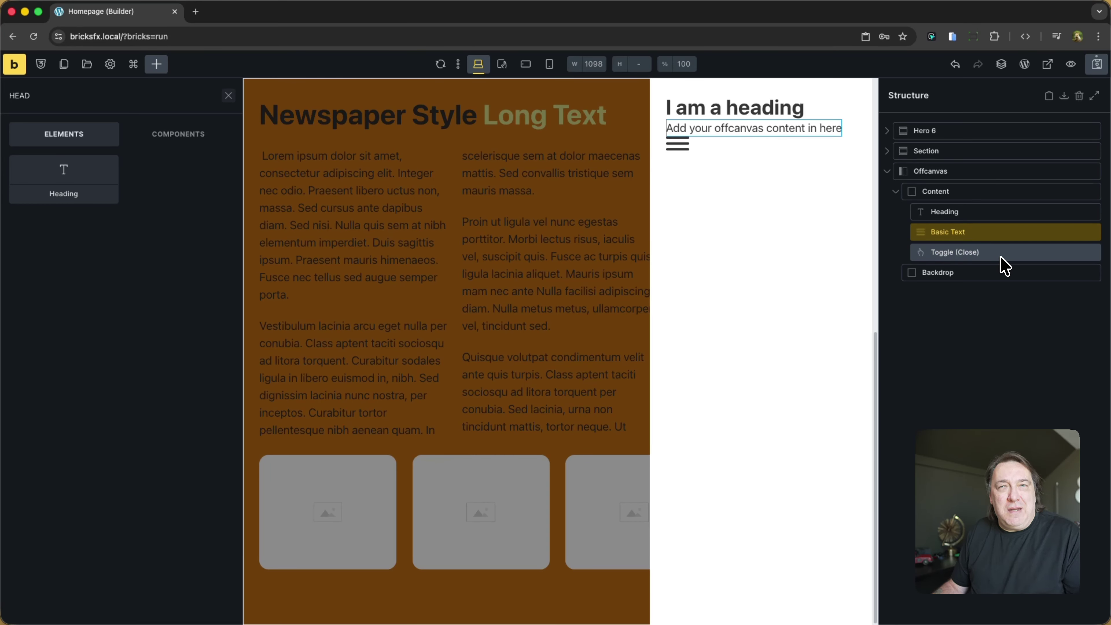
- Duplicate the Basic Text element in the offcanvas Content block twice
{"action": "left_click", "coordinate": [995, 237]}
{"action": "key", "text": "super+d"}
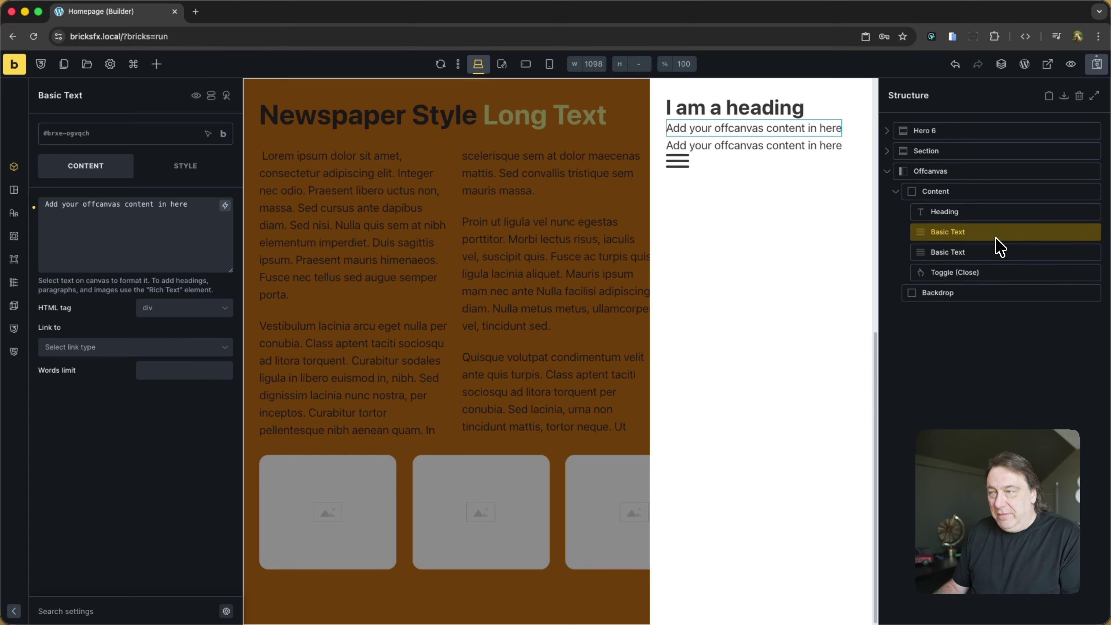
{"action": "key", "text": "super+d"}
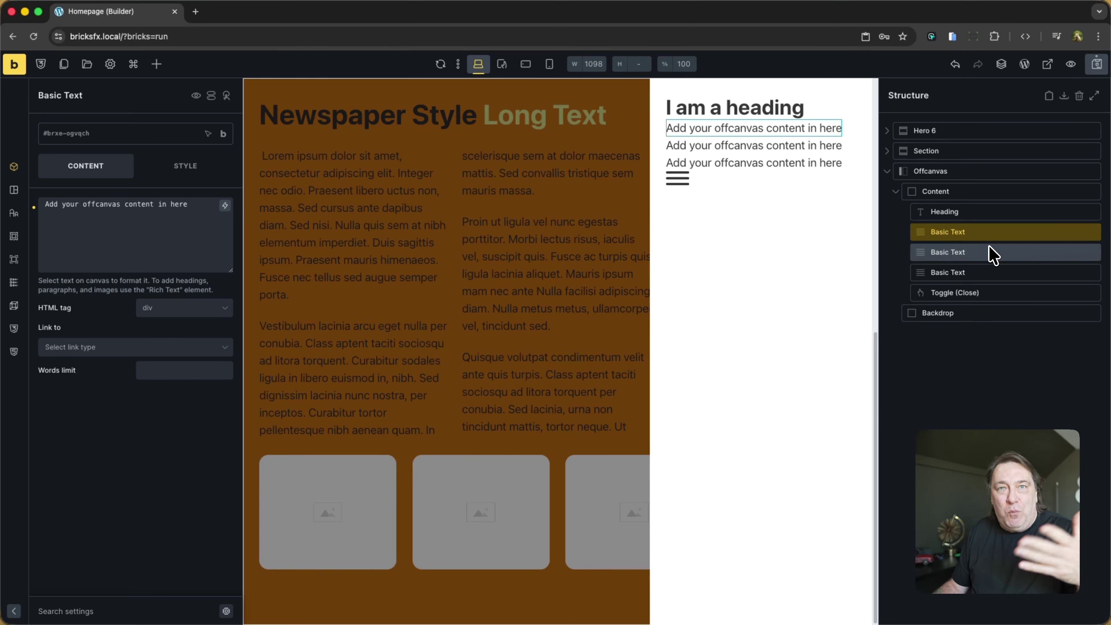
- Give Toggle (Close) the exit-arrow icon from the Ionicons set, searching for "x"
{"action": "left_click", "coordinate": [994, 302]}
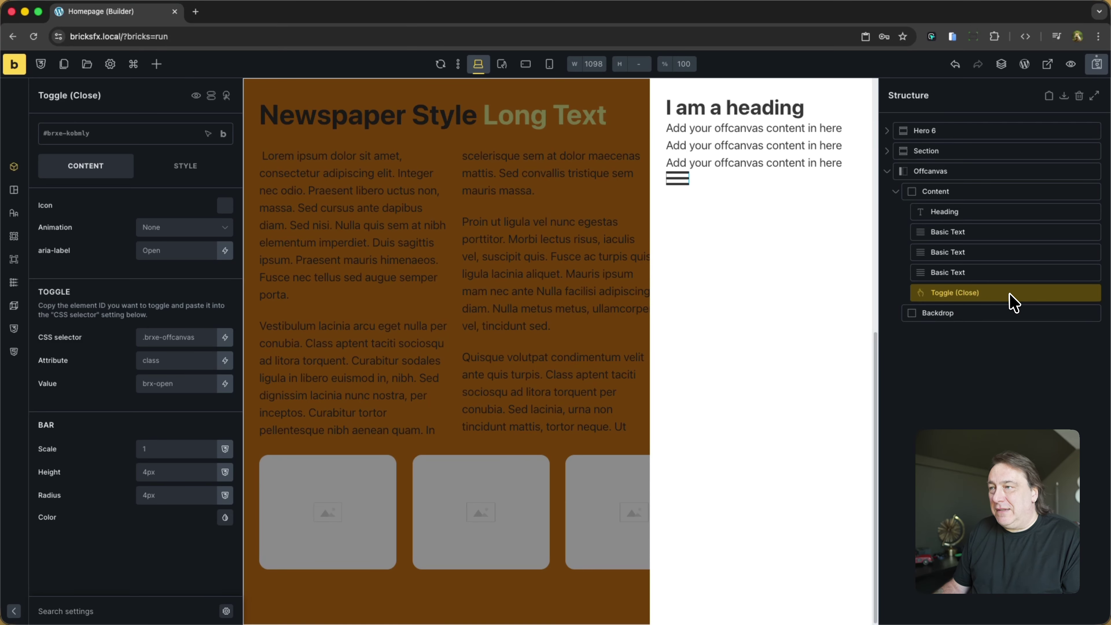
{"action": "left_click", "coordinate": [226, 209]}
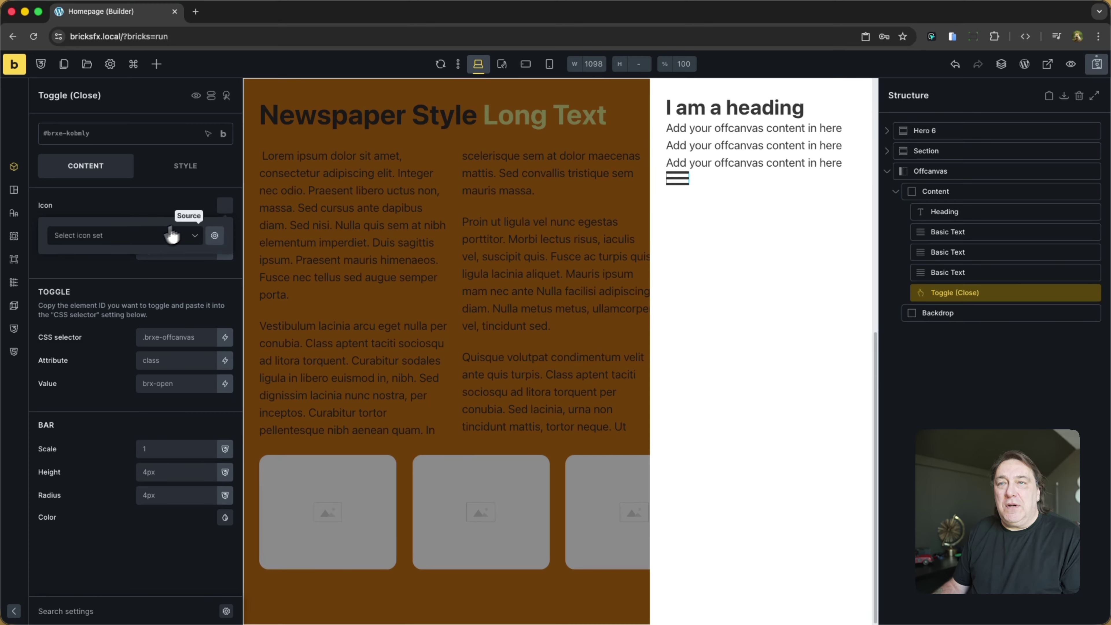
{"action": "left_click", "coordinate": [152, 237]}
{"action": "left_click", "coordinate": [133, 313]}
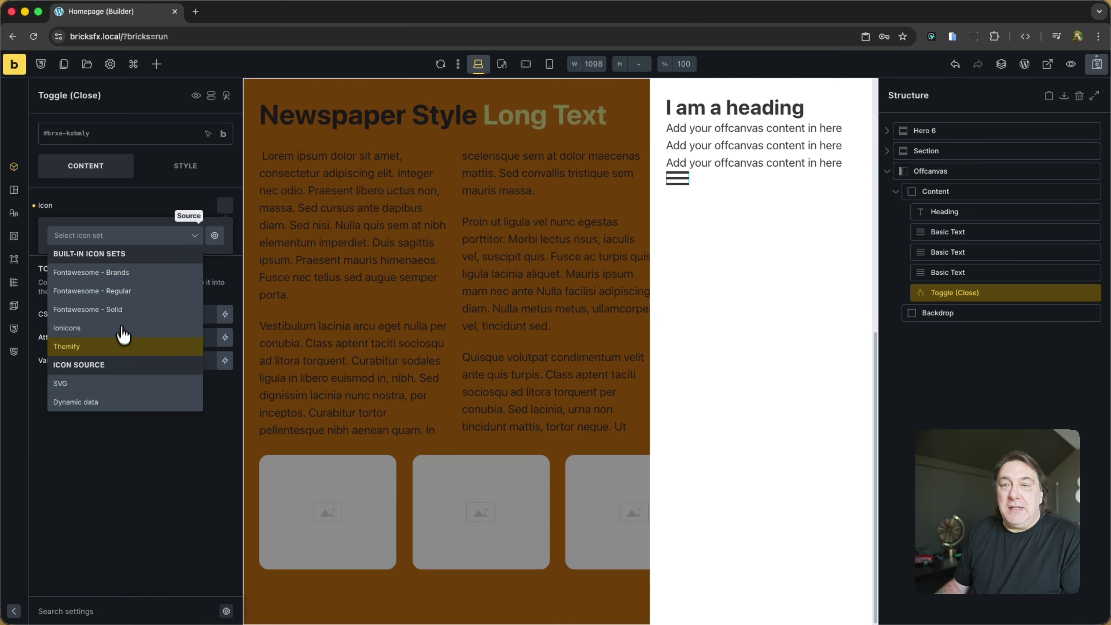
{"action": "left_click", "coordinate": [117, 335]}
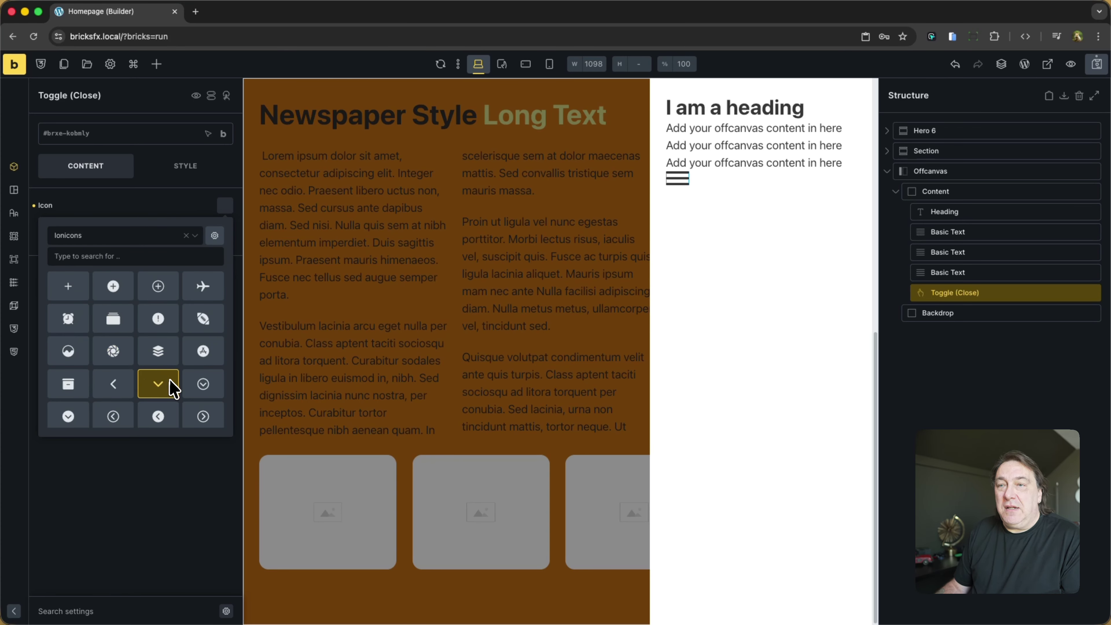
{"action": "left_click", "coordinate": [120, 257]}
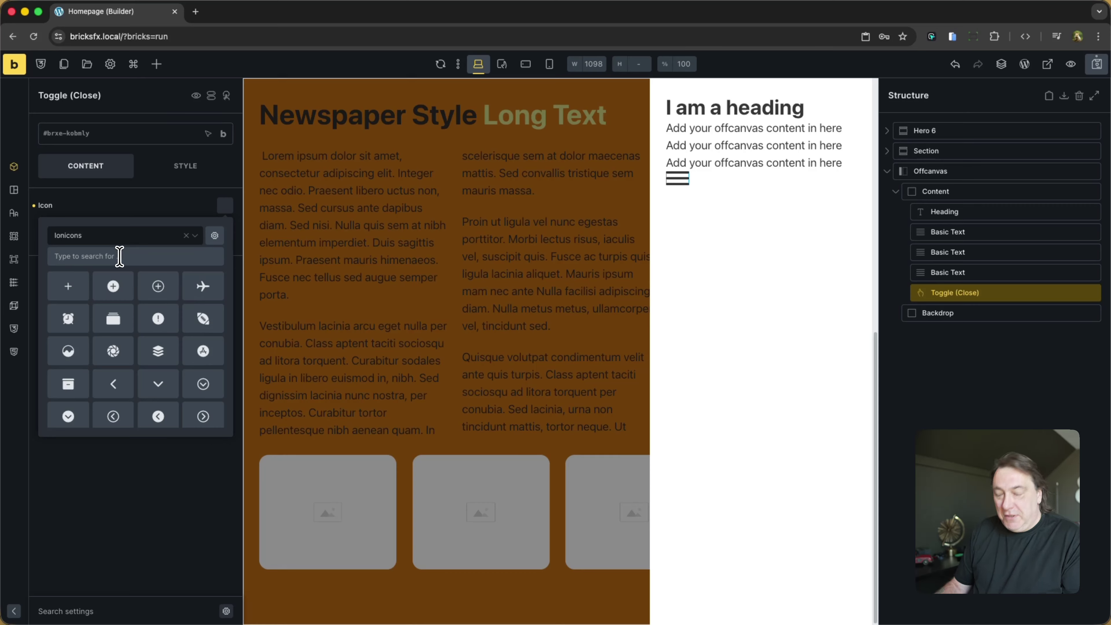
{"action": "type", "text": "x"}
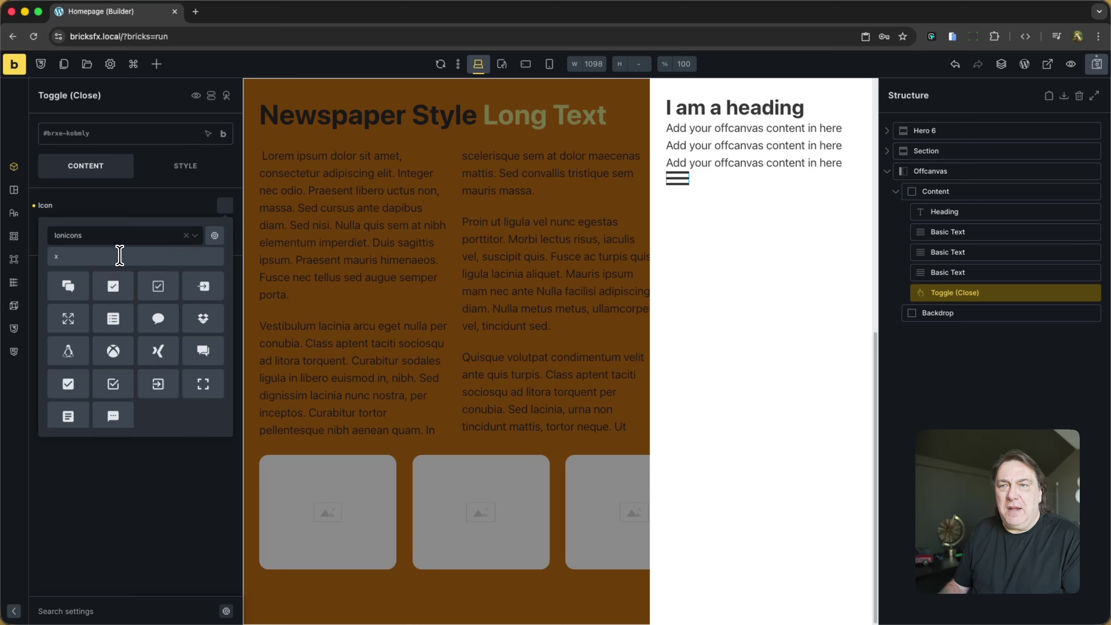
{"action": "left_click", "coordinate": [161, 388]}
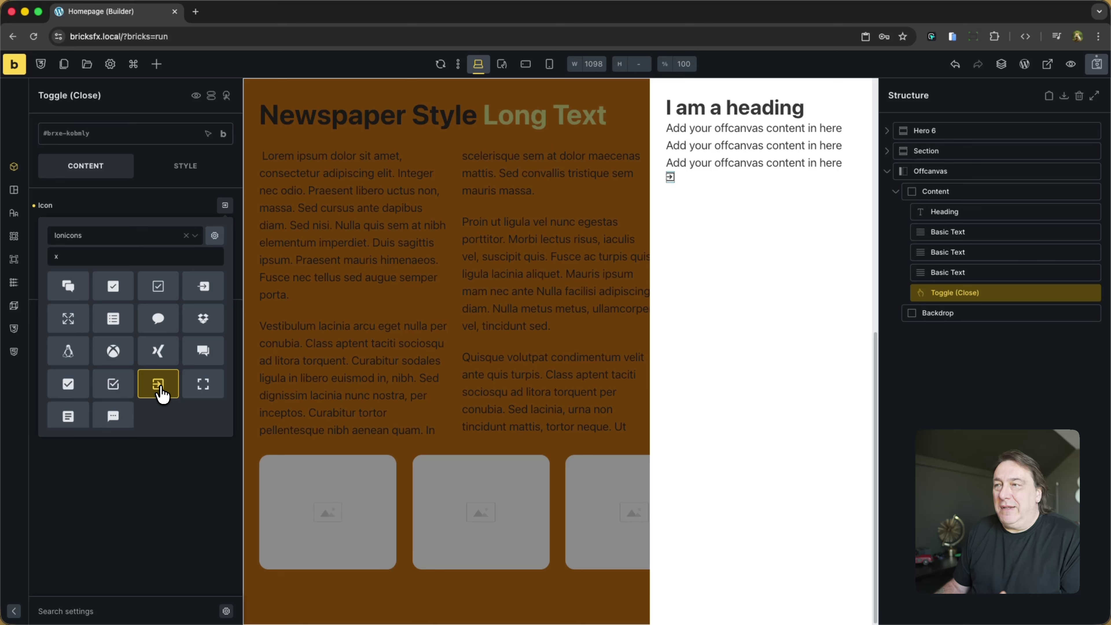
- Set the close toggle's icon size to 6rem
{"action": "left_click", "coordinate": [144, 223]}
{"action": "left_click", "coordinate": [149, 246]}
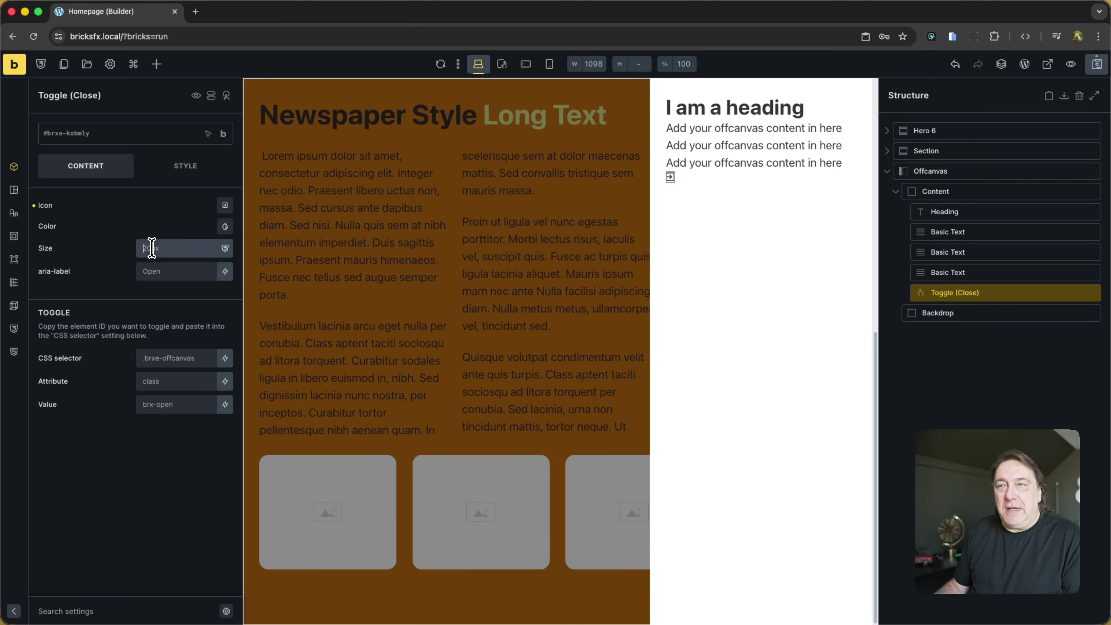
{"action": "type", "text": "6rem"}
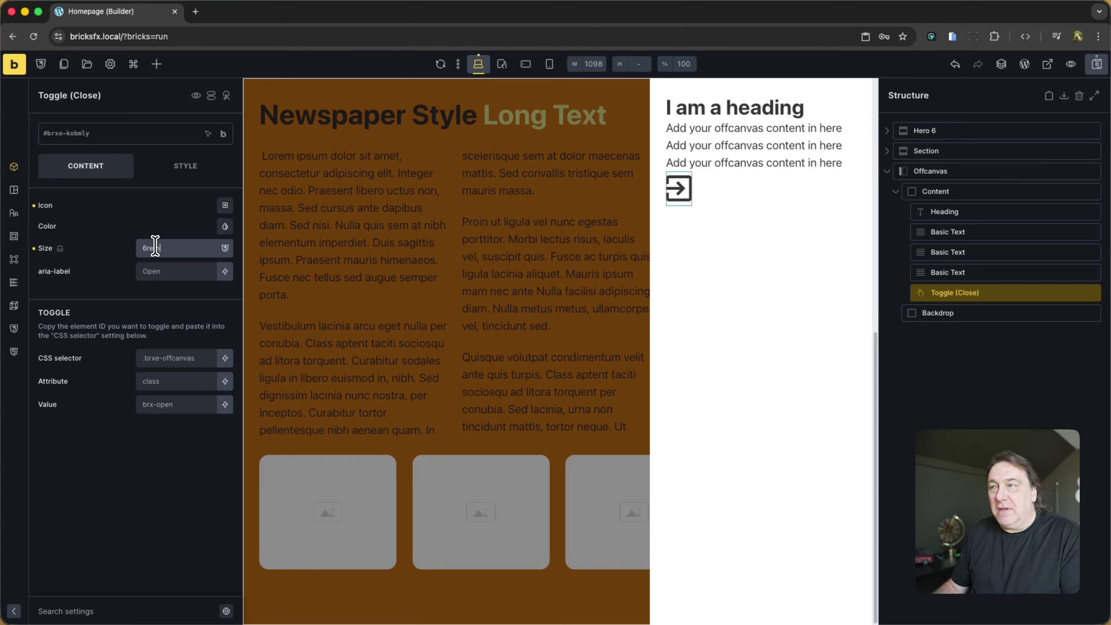
- Wrap Toggle (Close) in a Block and center the Block's content on the cross axis
{"action": "right_click", "coordinate": [985, 294]}
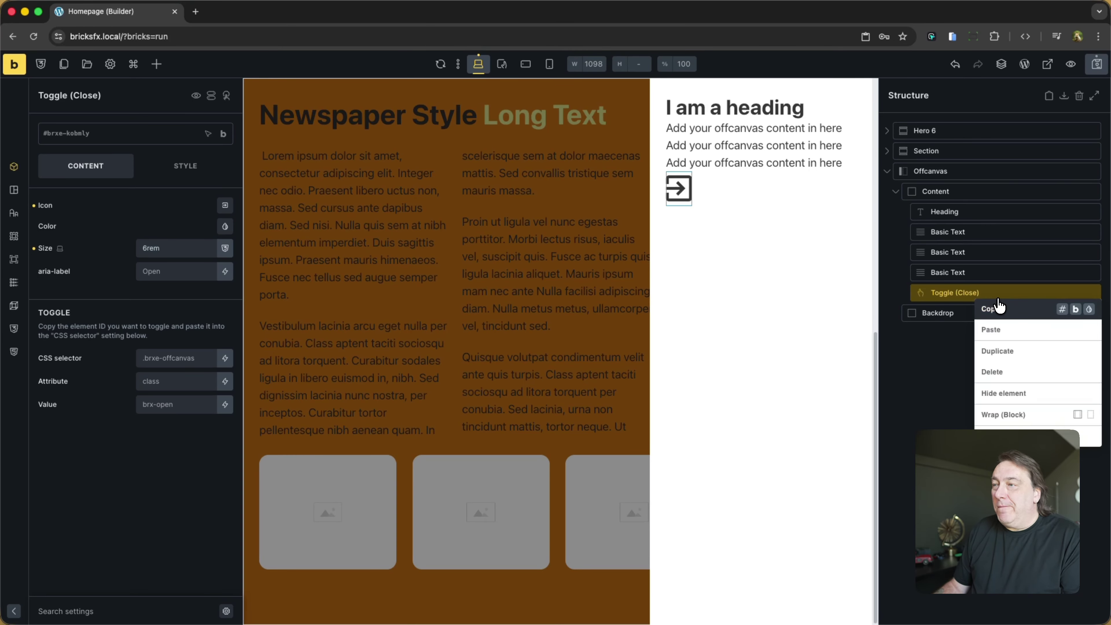
{"action": "left_click", "coordinate": [1011, 417]}
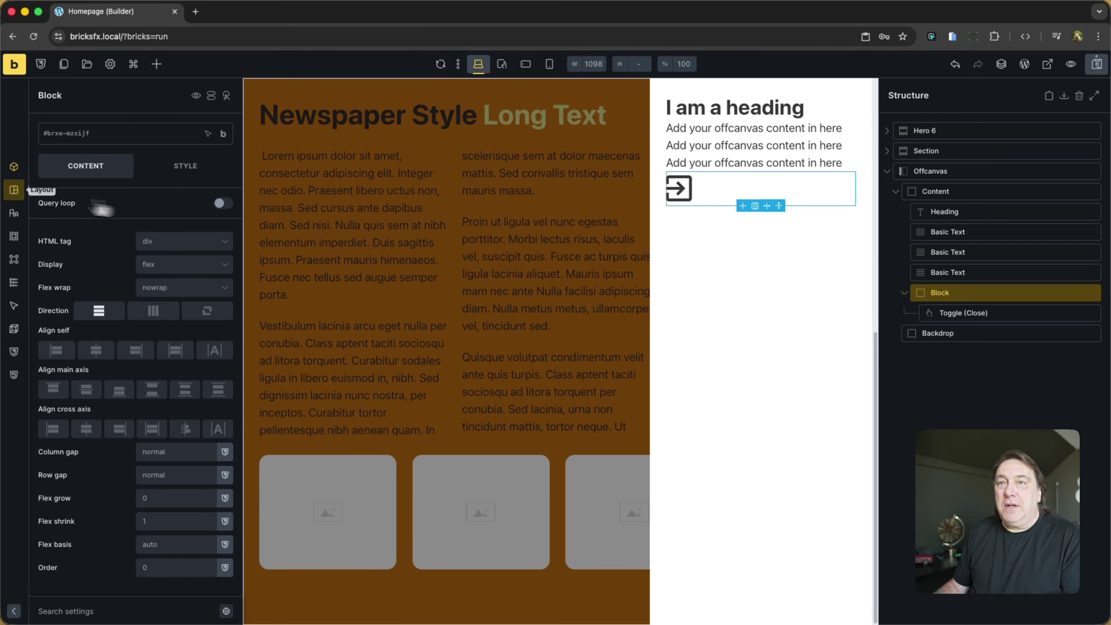
{"action": "left_click", "coordinate": [13, 190]}
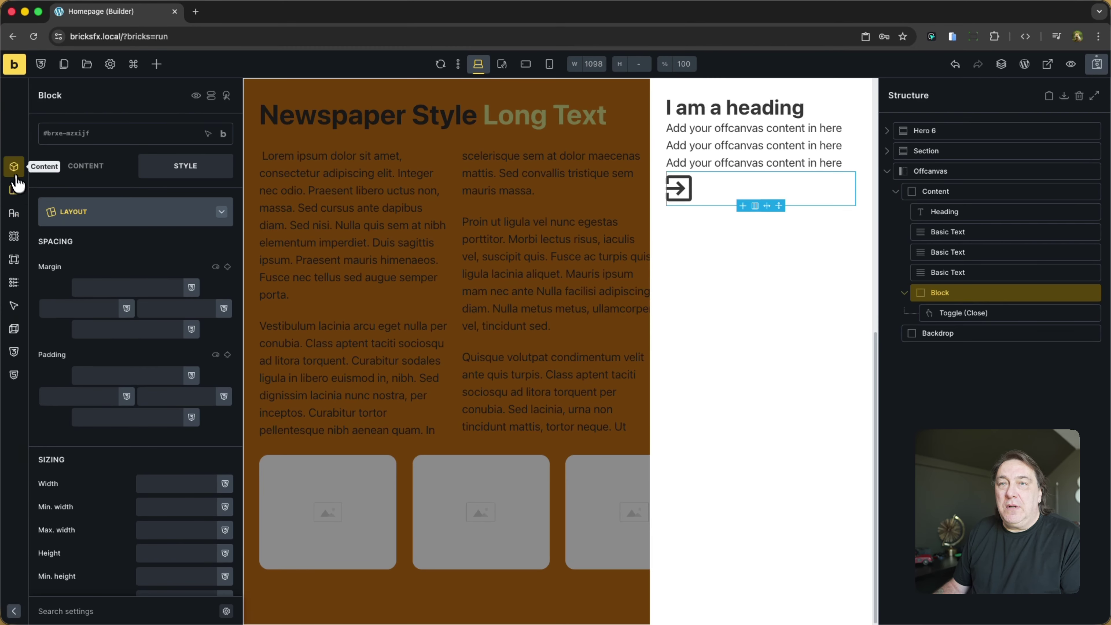
{"action": "left_click", "coordinate": [13, 167]}
{"action": "left_click", "coordinate": [76, 385]}
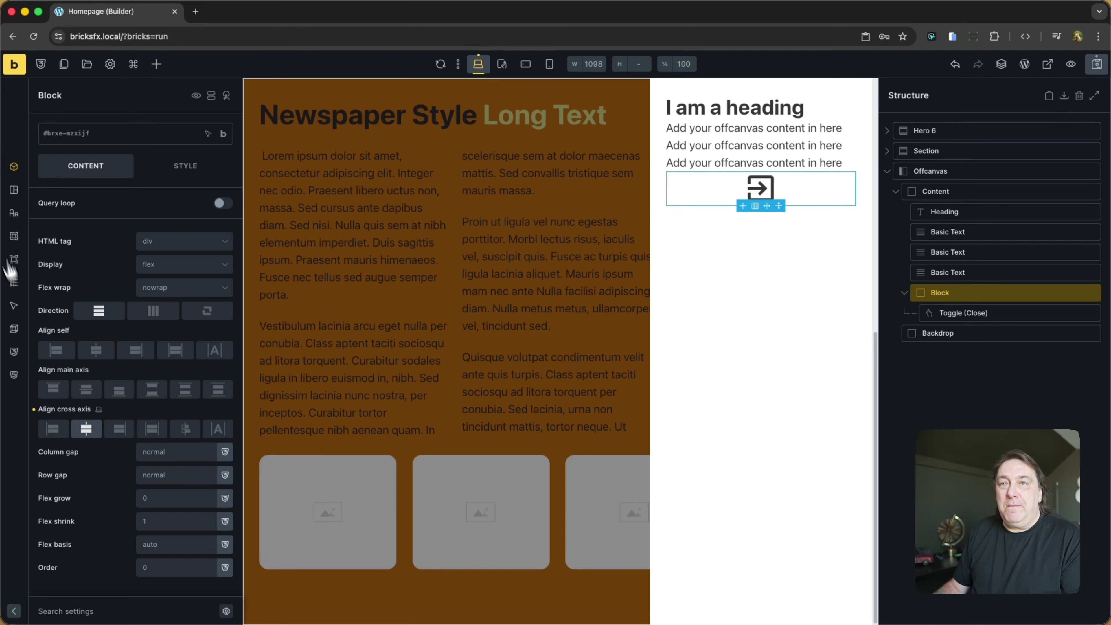
- Set the top margin of the Block around the close toggle to the space-m variable
{"action": "left_click", "coordinate": [13, 190]}
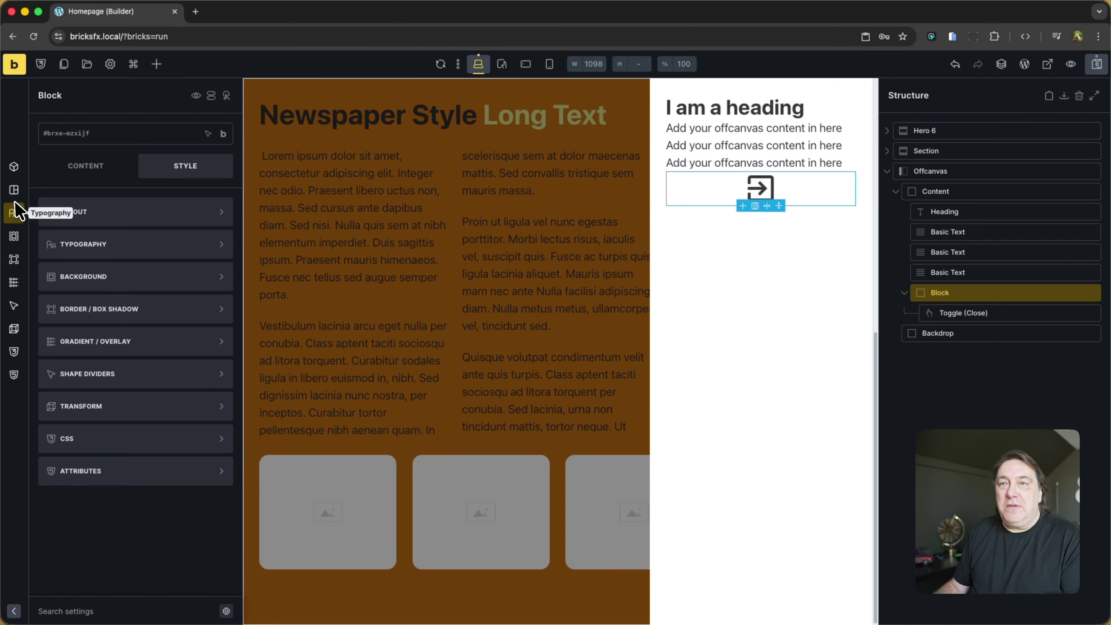
{"action": "left_click", "coordinate": [13, 189]}
{"action": "left_click", "coordinate": [189, 289]}
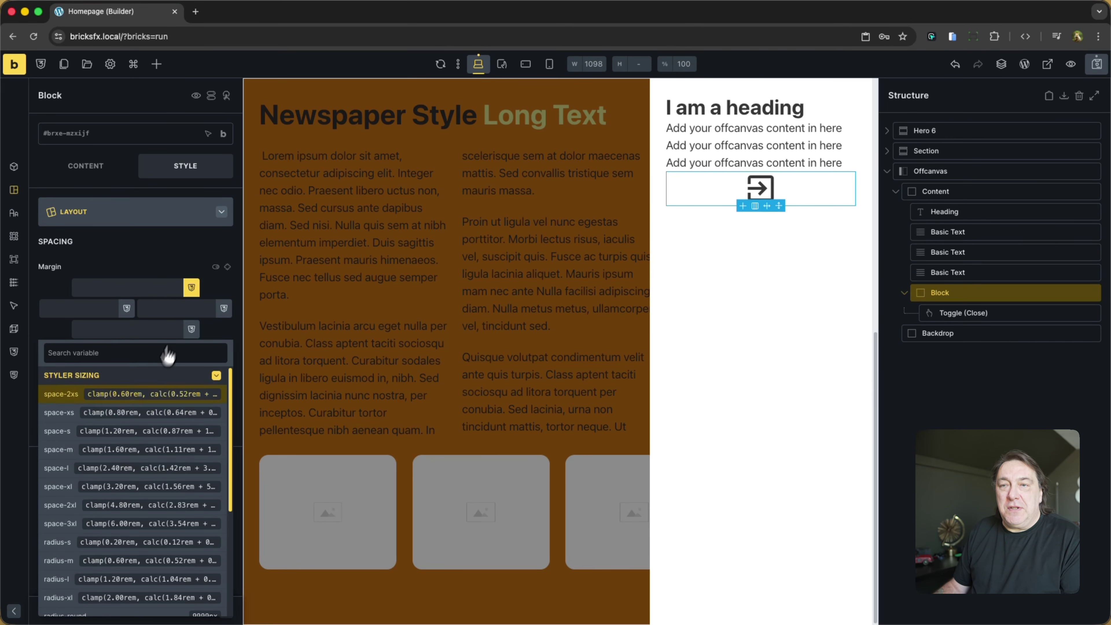
{"action": "left_click", "coordinate": [112, 461]}
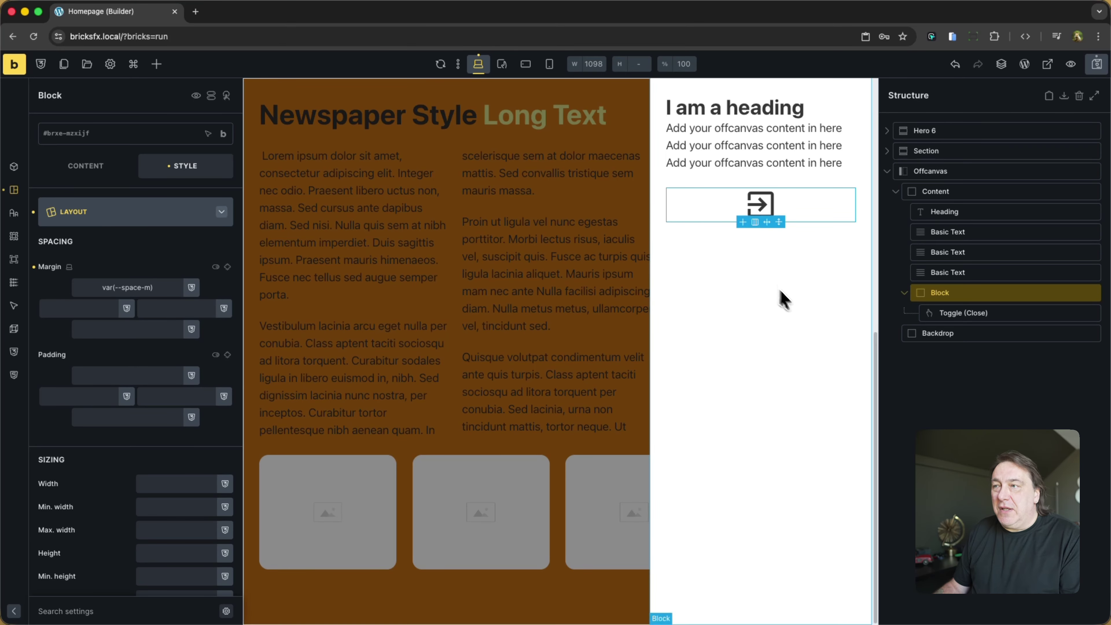
- Preview the homepage on the front end and return to the builder
{"action": "left_click", "coordinate": [801, 315]}
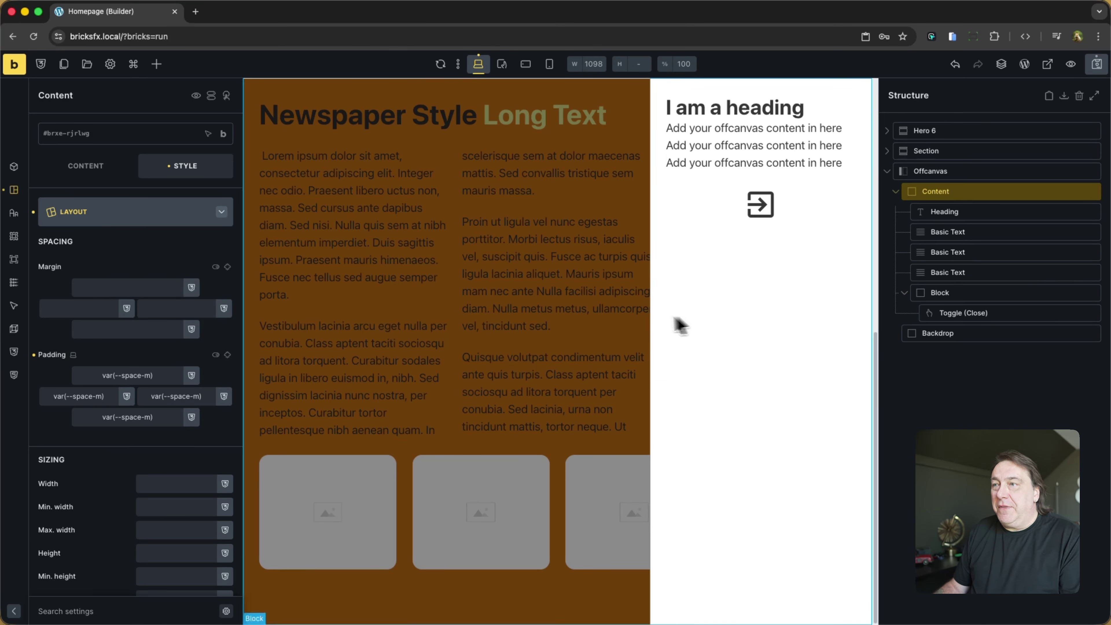
{"action": "left_click", "coordinate": [1047, 67]}
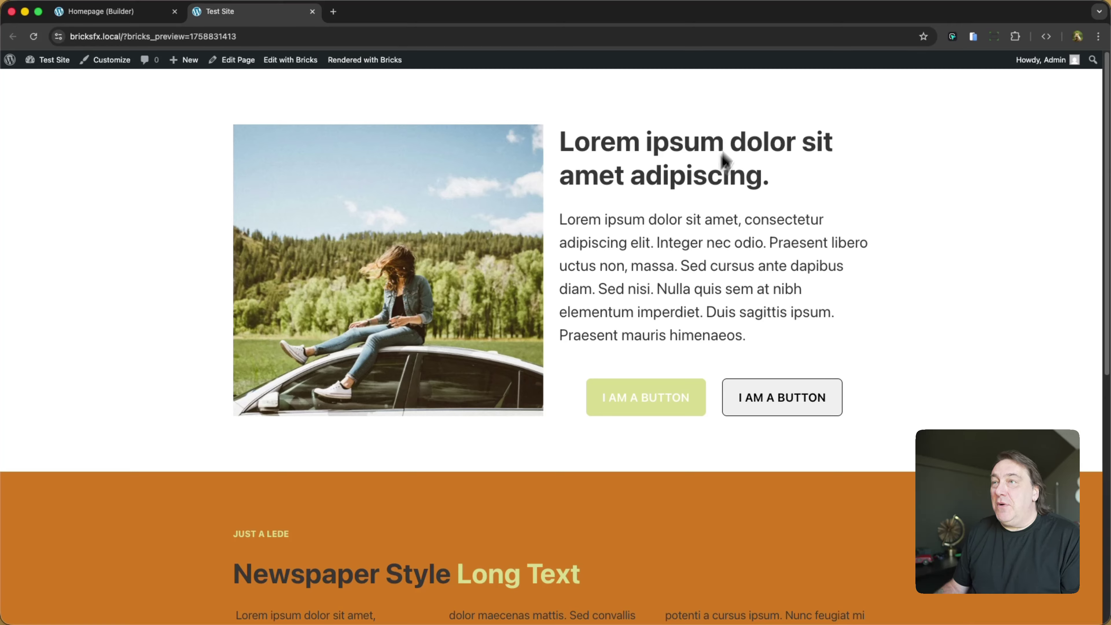
{"action": "left_click", "coordinate": [149, 18]}
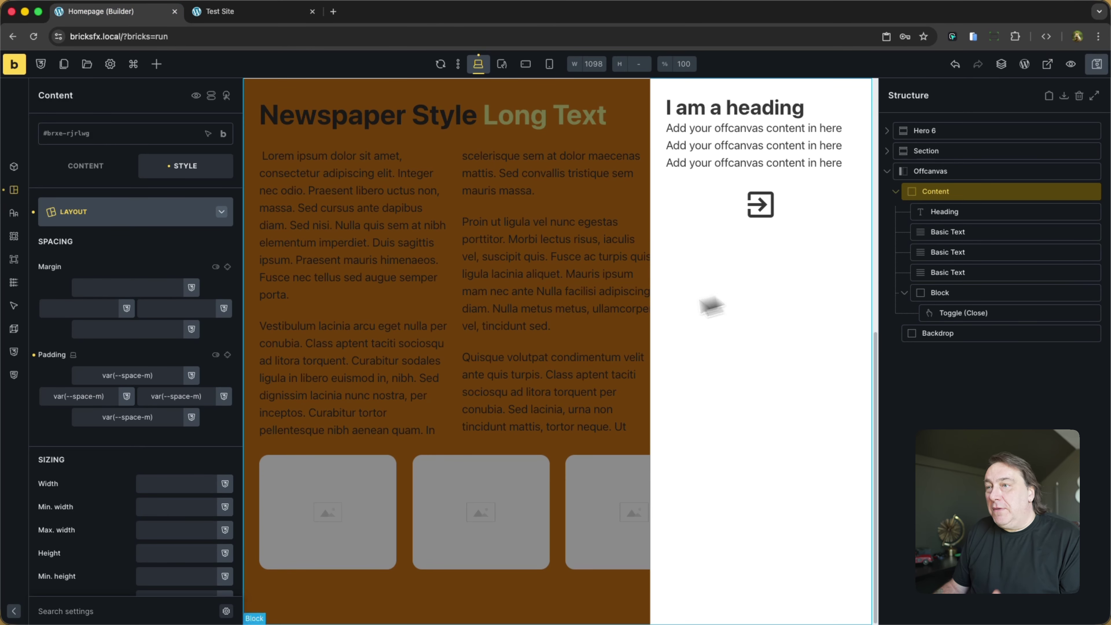
{"action": "left_click", "coordinate": [590, 350]}
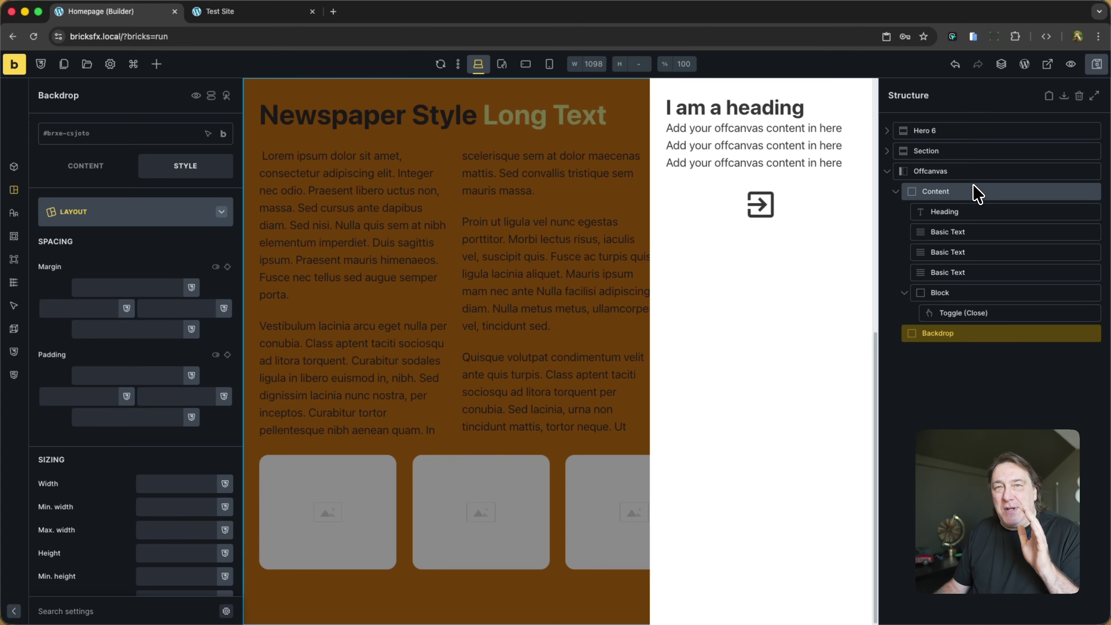
{"action": "left_click", "coordinate": [983, 134]}
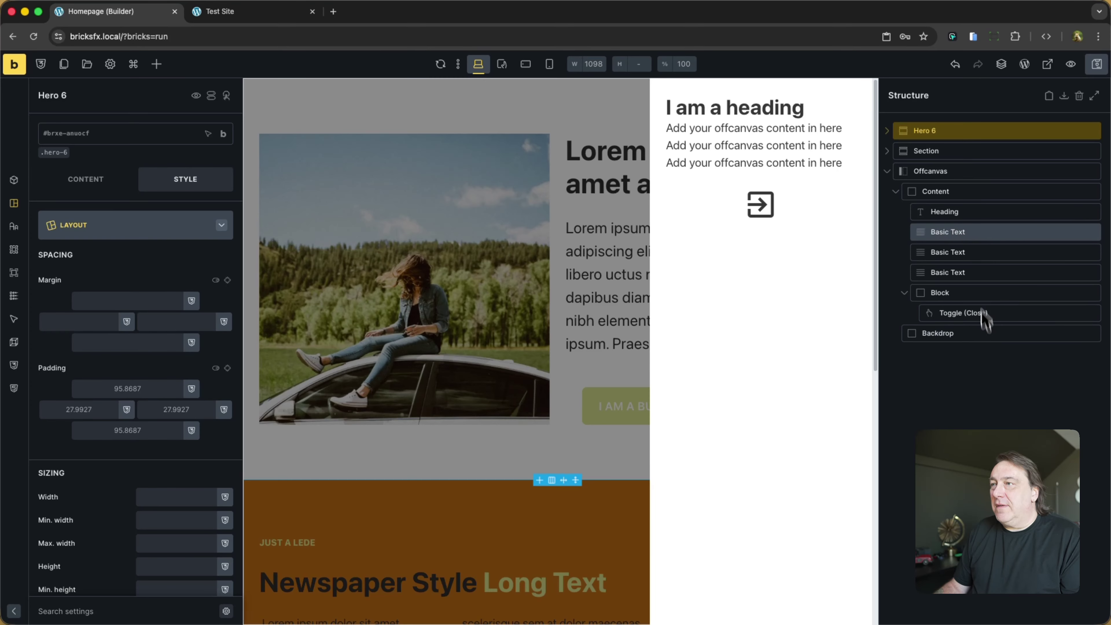
{"action": "left_click", "coordinate": [967, 173]}
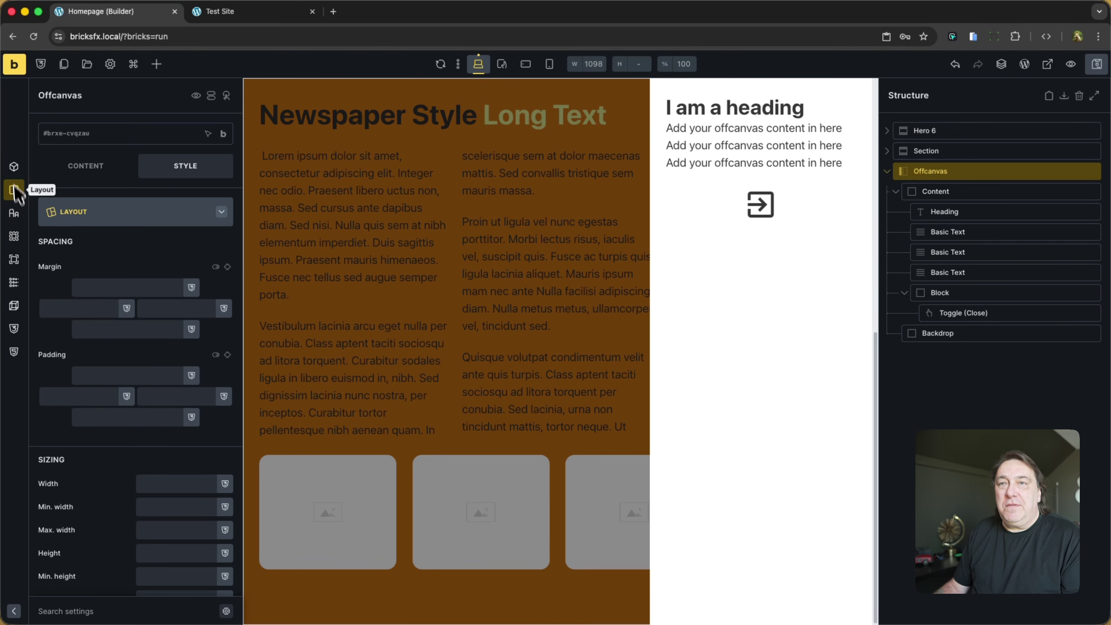
{"action": "left_click", "coordinate": [14, 167]}
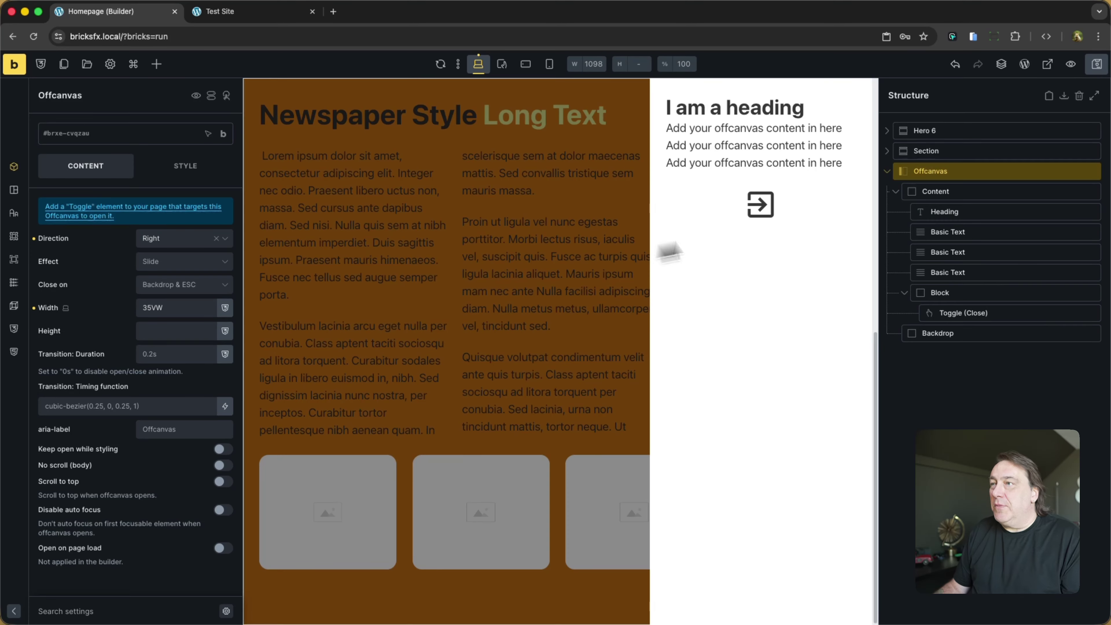
- Add a Toggle element to the Button Wrapper in Hero 6 and place it before the Button
{"action": "left_click", "coordinate": [968, 133]}
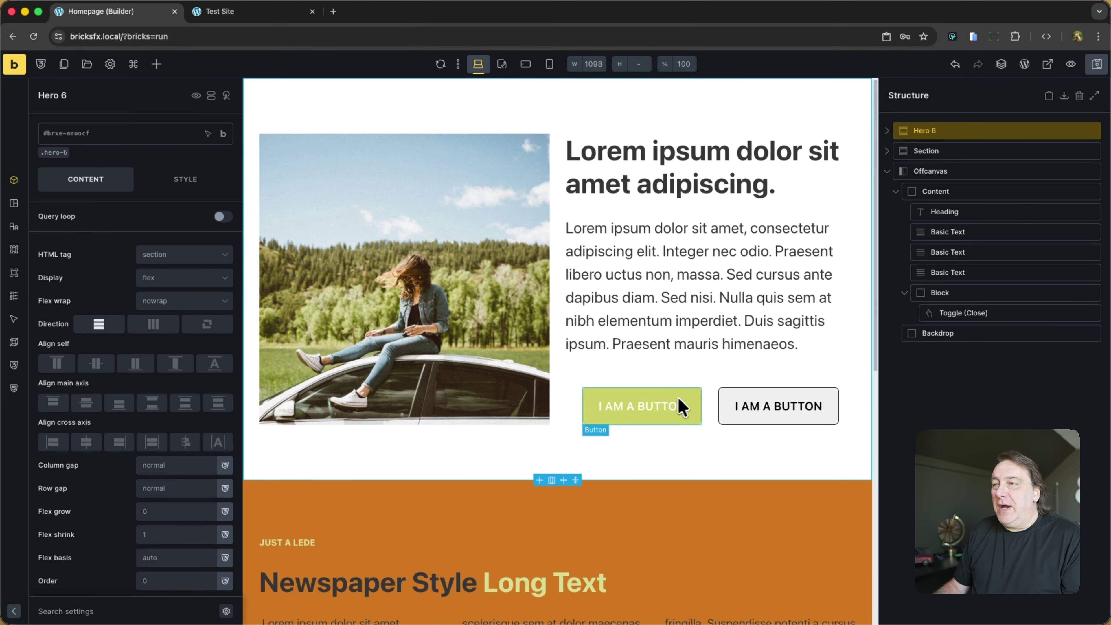
{"action": "left_click", "coordinate": [664, 413]}
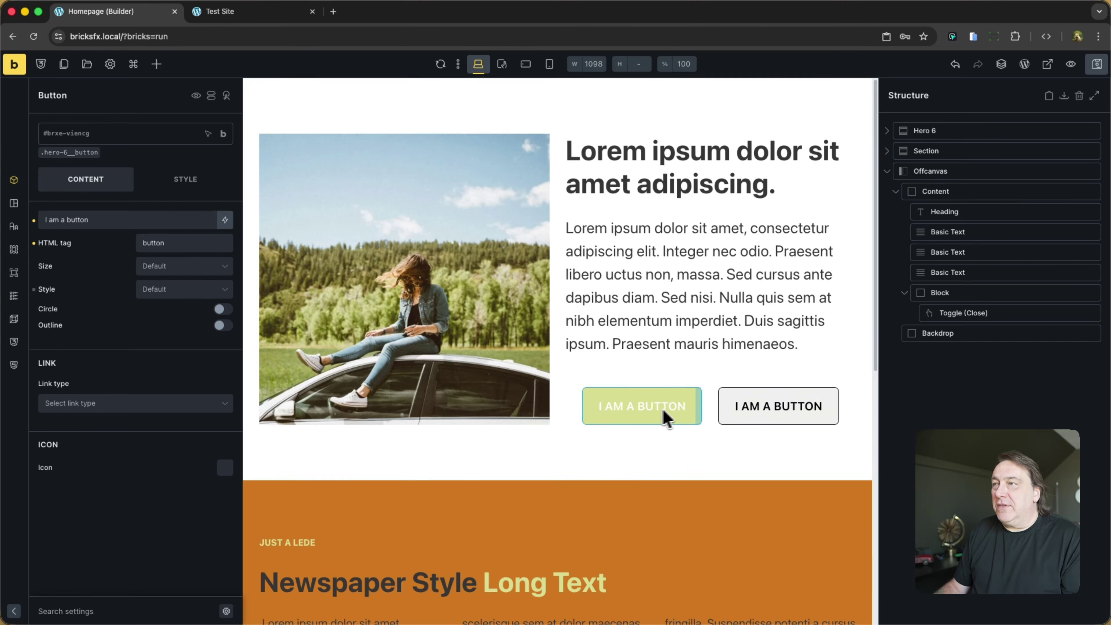
{"action": "left_click", "coordinate": [888, 132]}
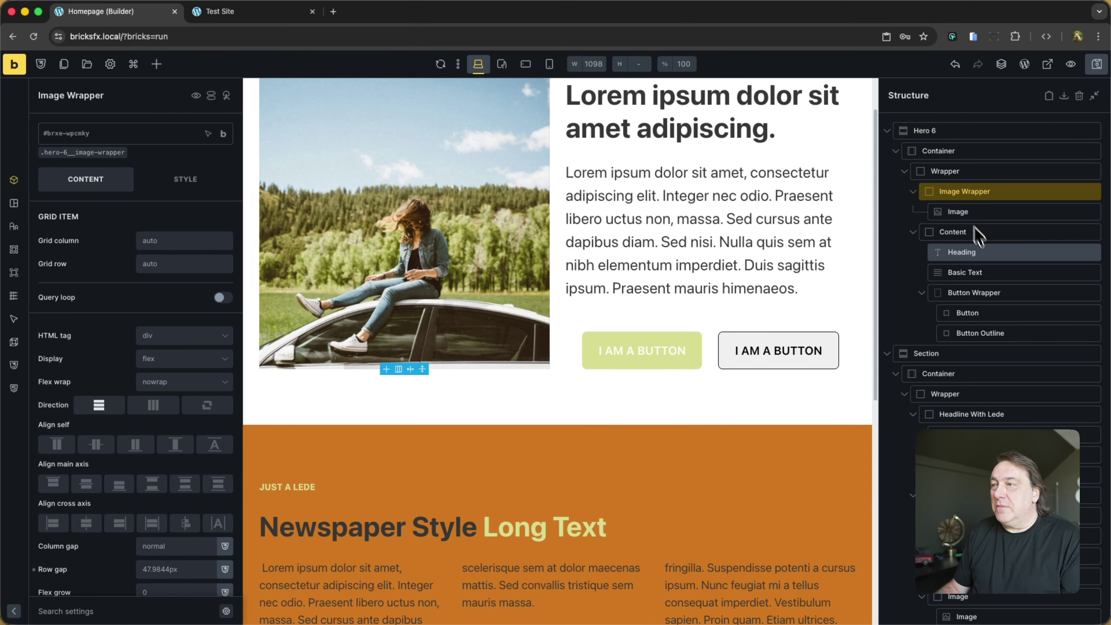
{"action": "left_click", "coordinate": [993, 258]}
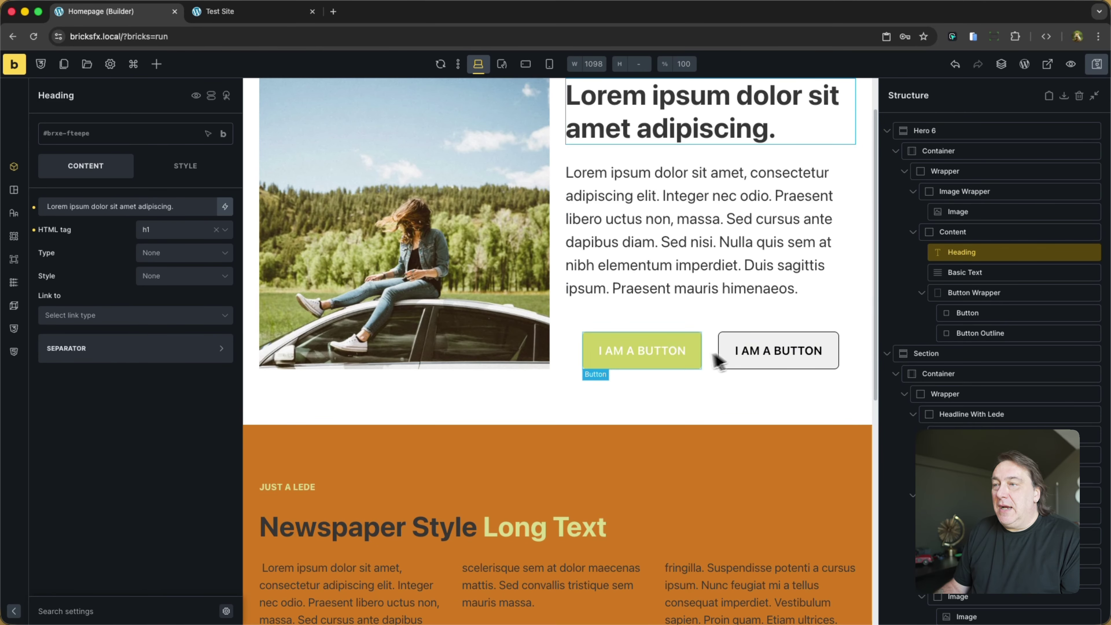
{"action": "left_click", "coordinate": [654, 351]}
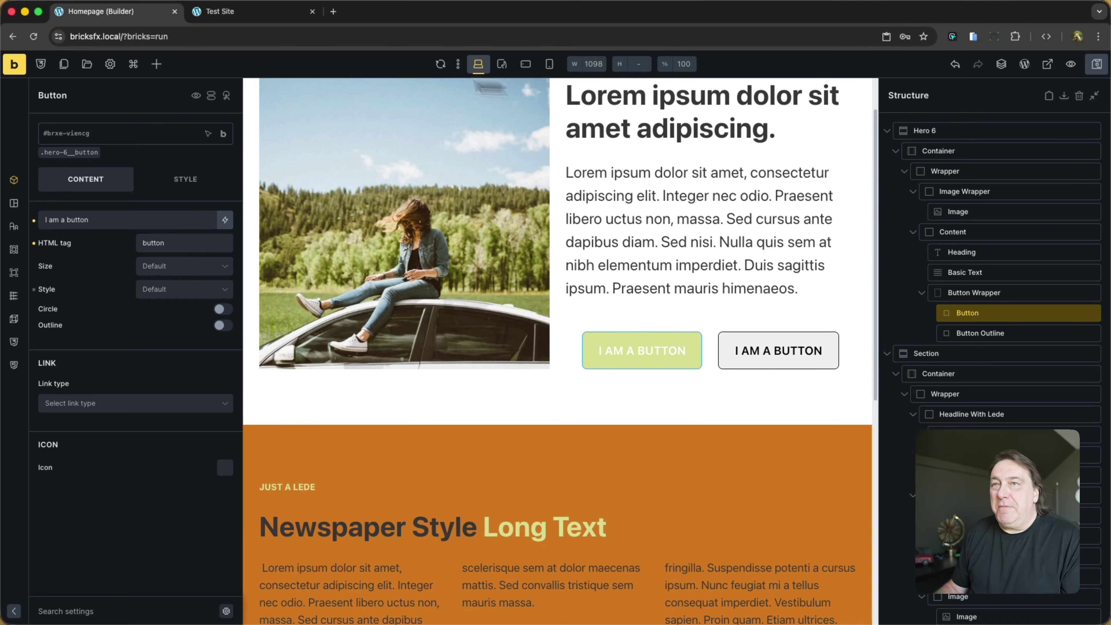
{"action": "left_click", "coordinate": [156, 65]}
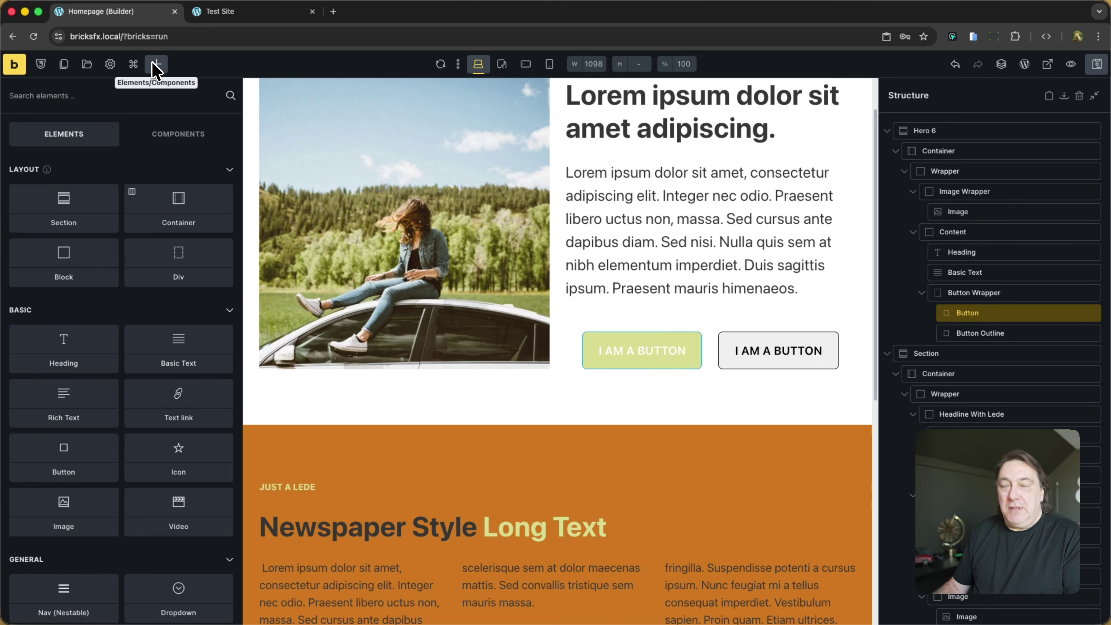
{"action": "type", "text": "tog"}
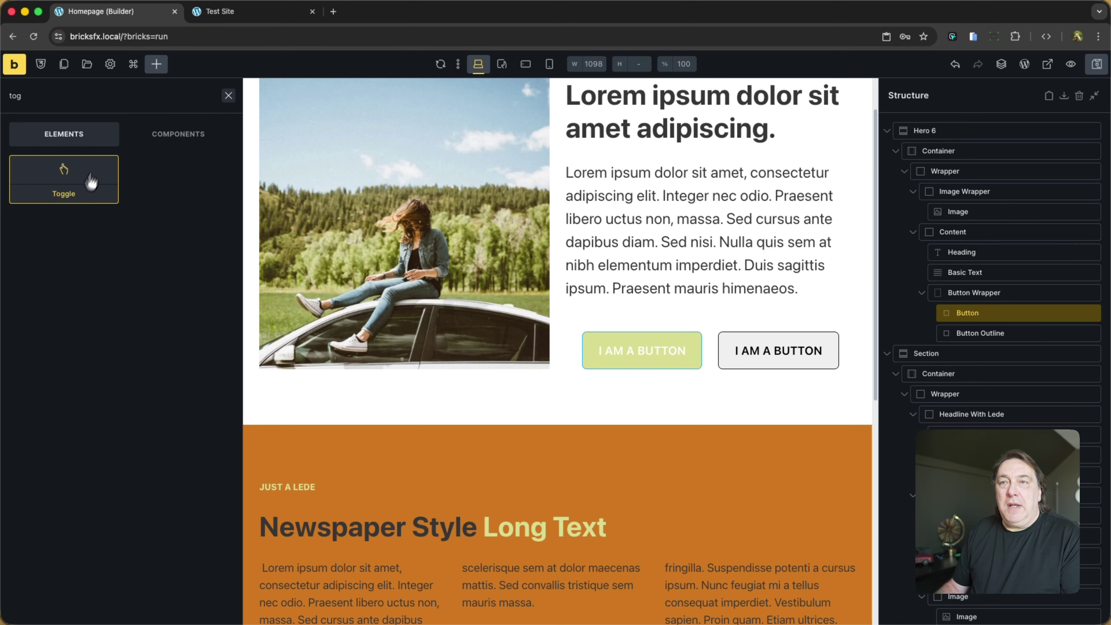
{"action": "left_click", "coordinate": [92, 179]}
{"action": "left_click", "coordinate": [990, 338]}
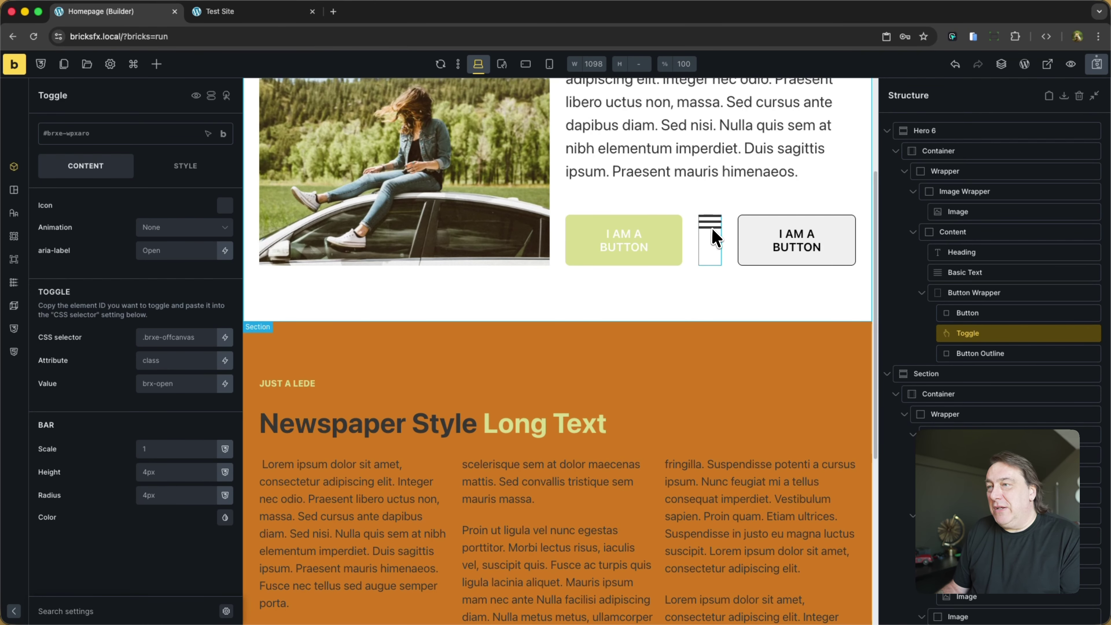
{"action": "left_click_drag", "start_coordinate": [999, 331], "coordinate": [997, 315]}
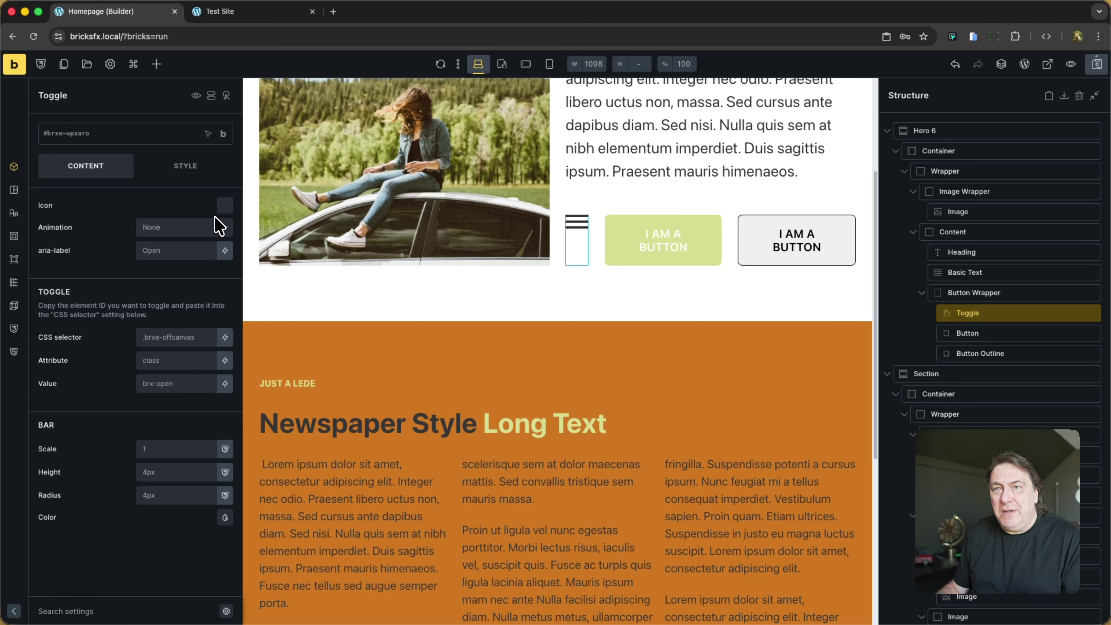
- Give the hero Toggle the filled circular left-chevron icon from the Ionicons set and set its size to 6rem
{"action": "left_click", "coordinate": [225, 206]}
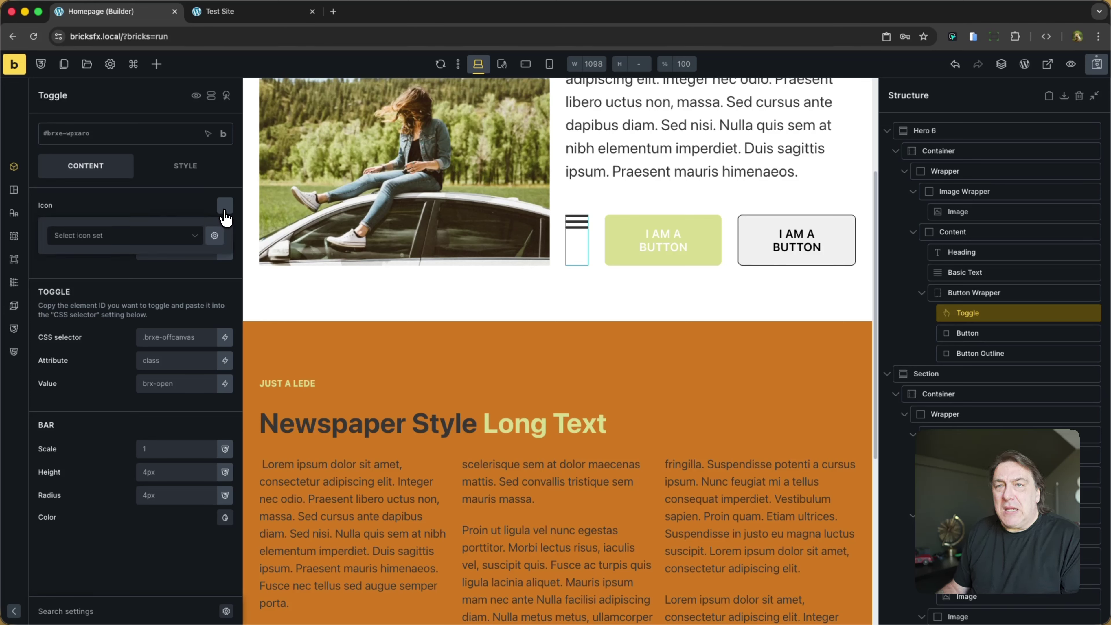
{"action": "left_click", "coordinate": [194, 236]}
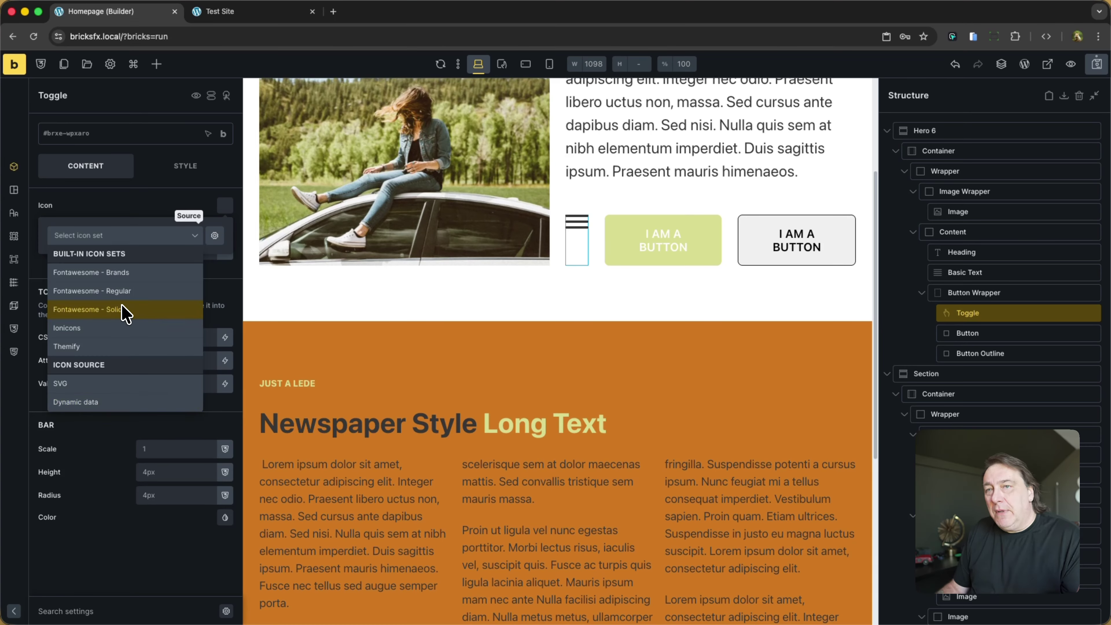
{"action": "left_click", "coordinate": [87, 327]}
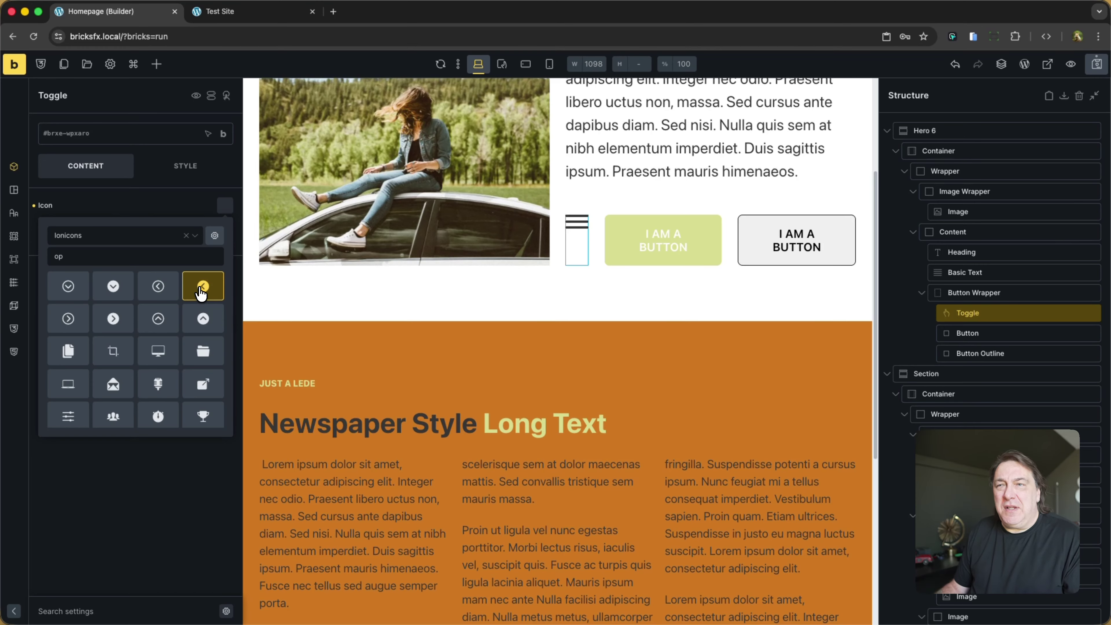
{"action": "left_click", "coordinate": [201, 293]}
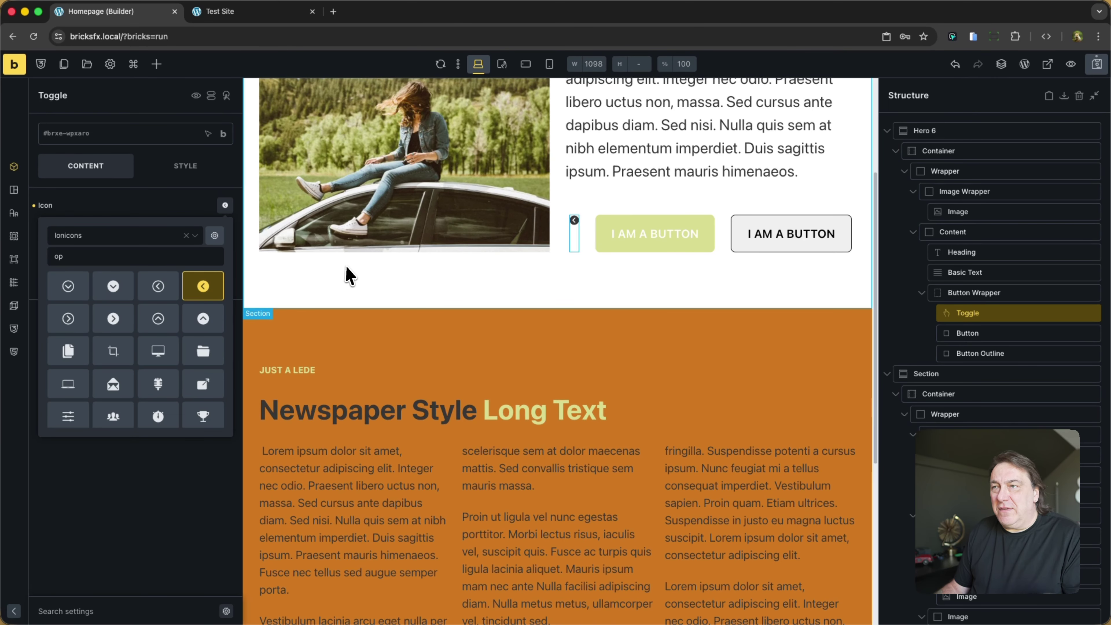
{"action": "left_click", "coordinate": [126, 214]}
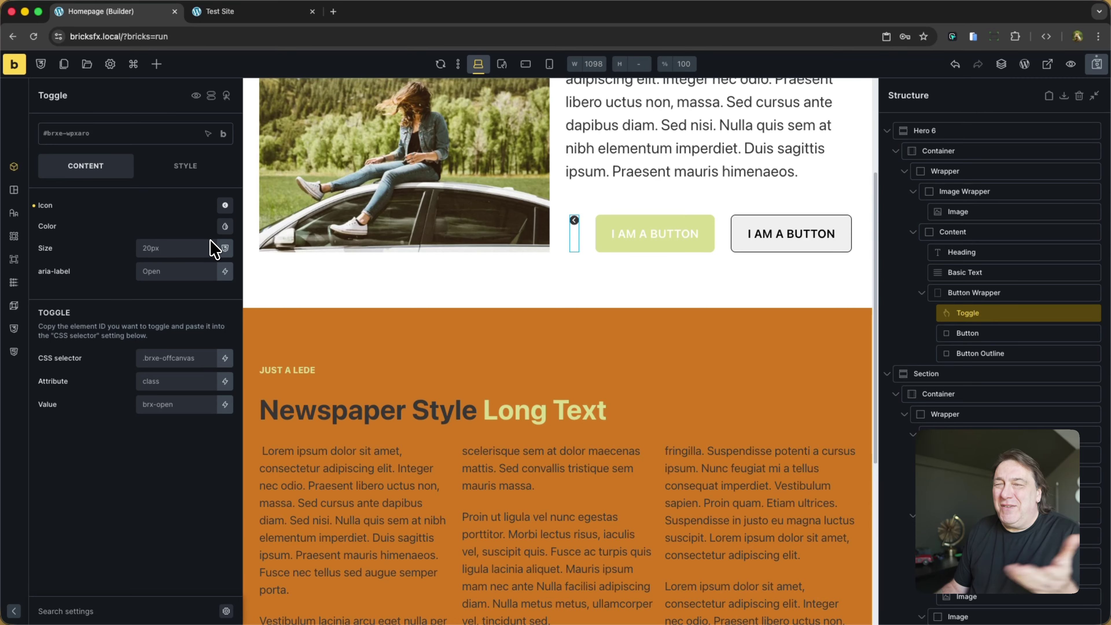
{"action": "left_click", "coordinate": [180, 249]}
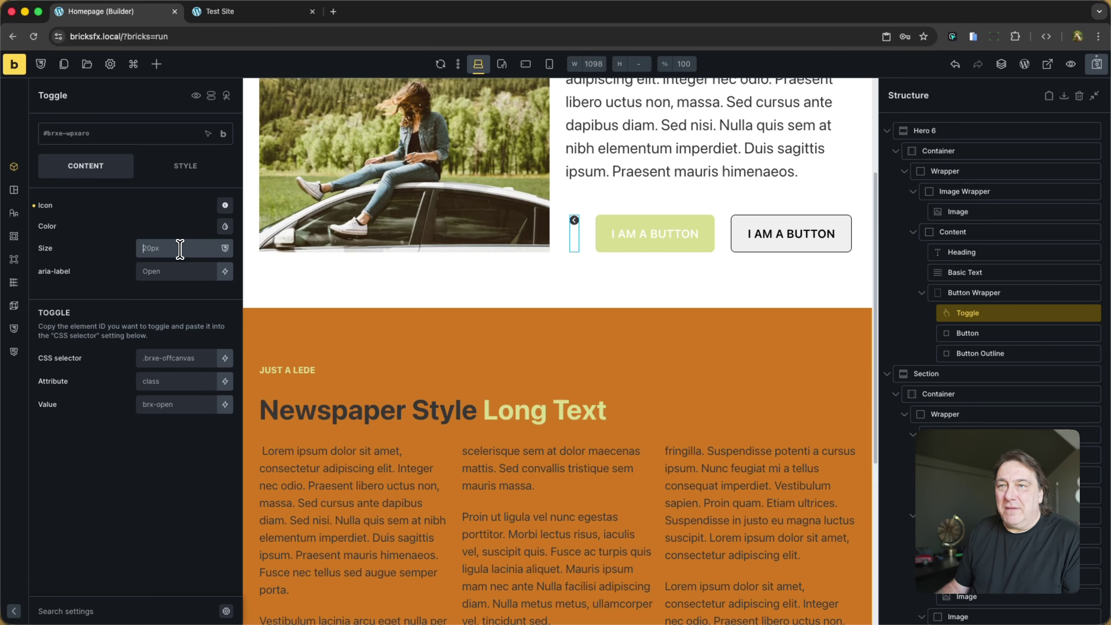
{"action": "type", "text": "6"}
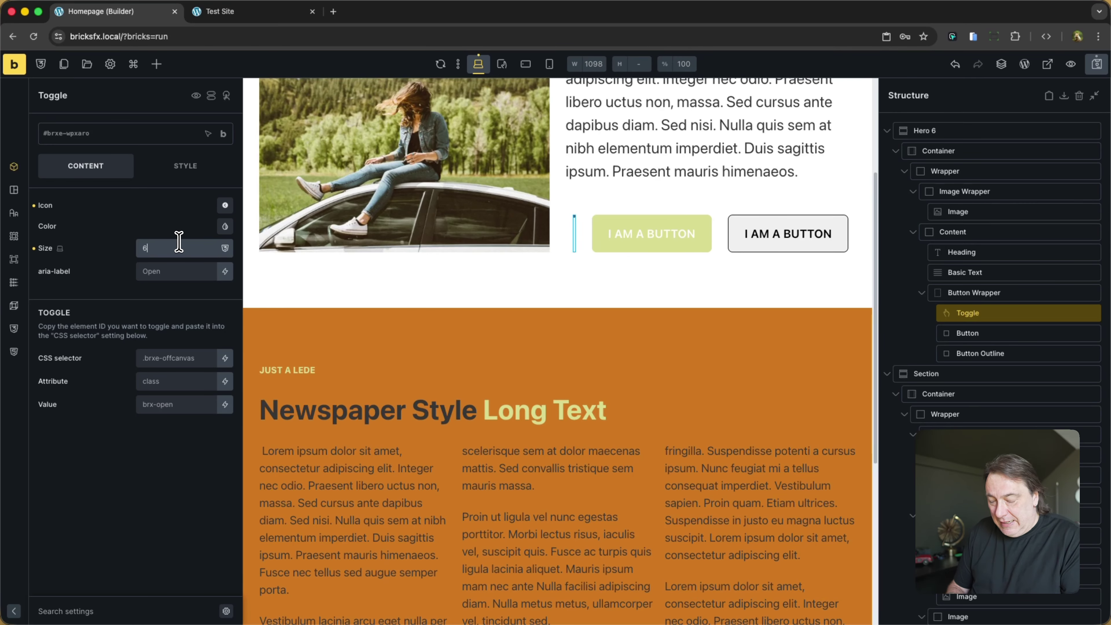
{"action": "type", "text": "rem"}
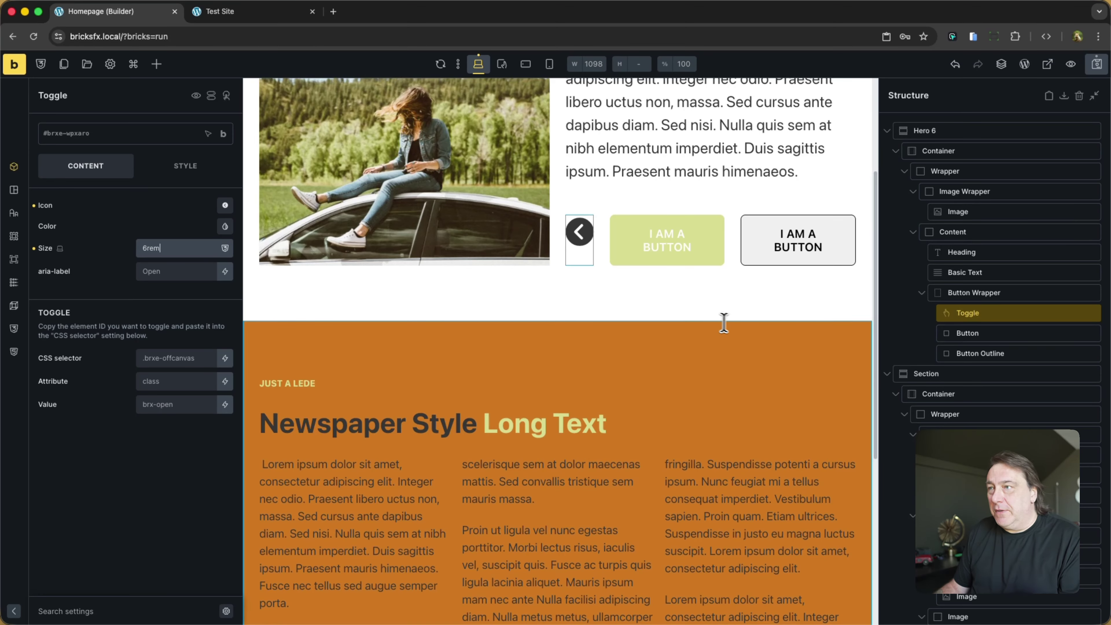
- Copy the Offcanvas element's CSS ID and paste it as the hero Toggle's CSS selector, #brxe-cvqzau
{"action": "scroll", "coordinate": [992, 413], "scroll_direction": "down", "scroll_amount": 6}
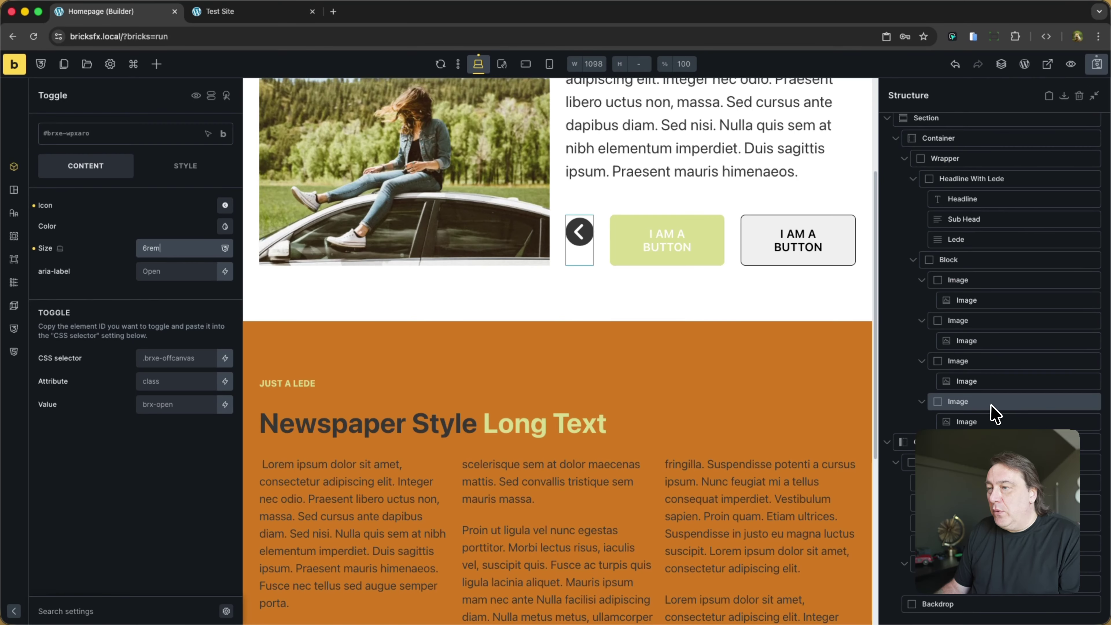
{"action": "left_click", "coordinate": [993, 441]}
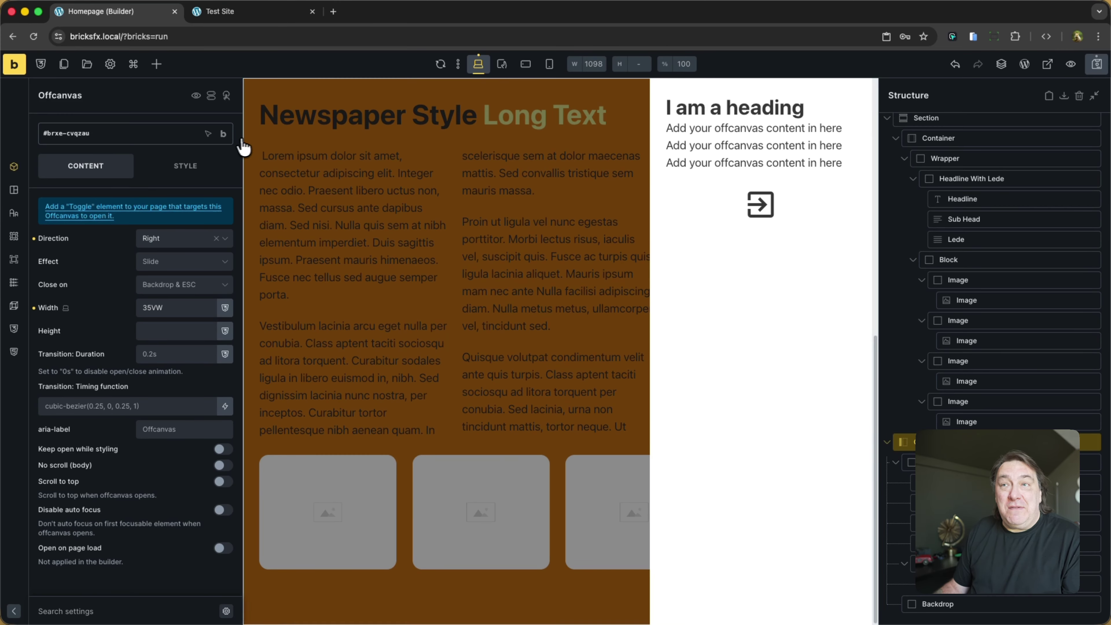
{"action": "mouse_move", "coordinate": [226, 139]}
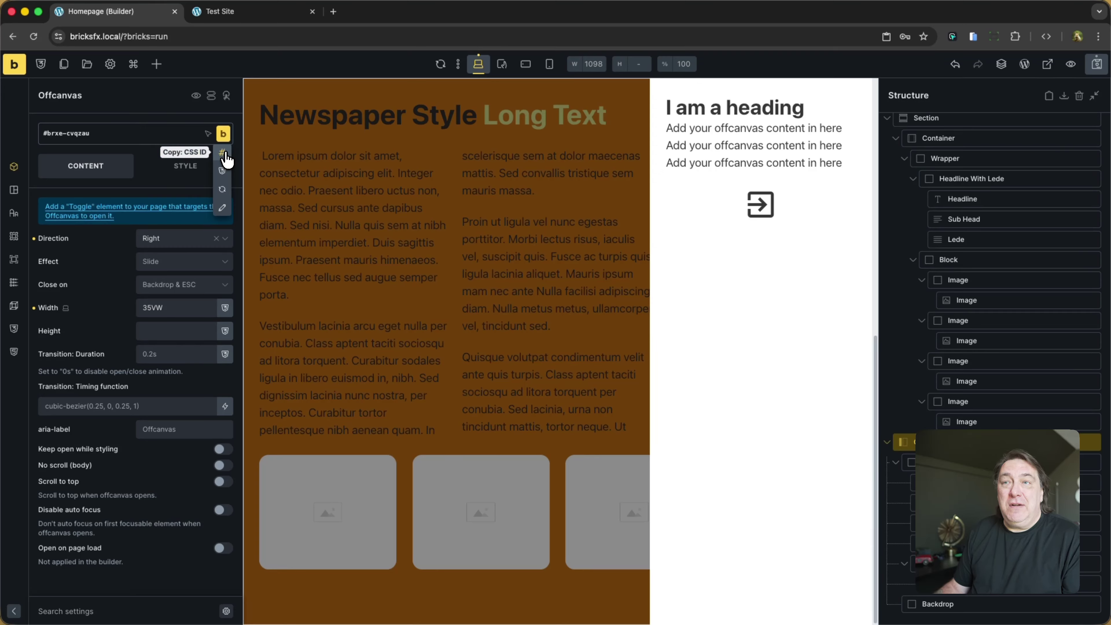
{"action": "left_click", "coordinate": [225, 155]}
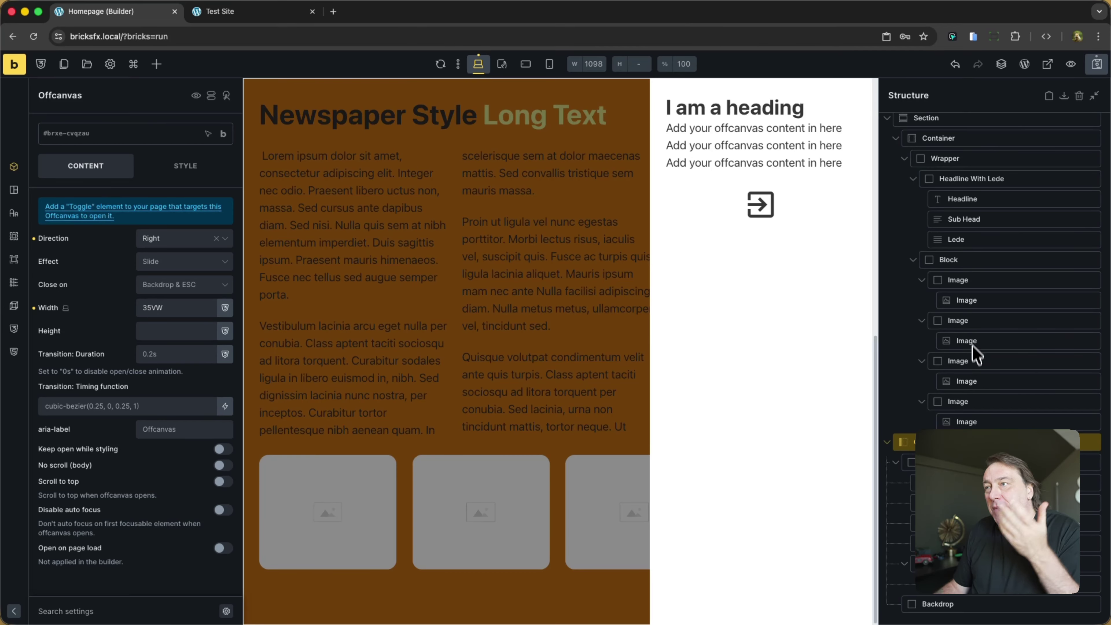
{"action": "scroll", "coordinate": [973, 345], "scroll_direction": "up", "scroll_amount": 3}
{"action": "scroll", "coordinate": [972, 326], "scroll_direction": "up", "scroll_amount": 2}
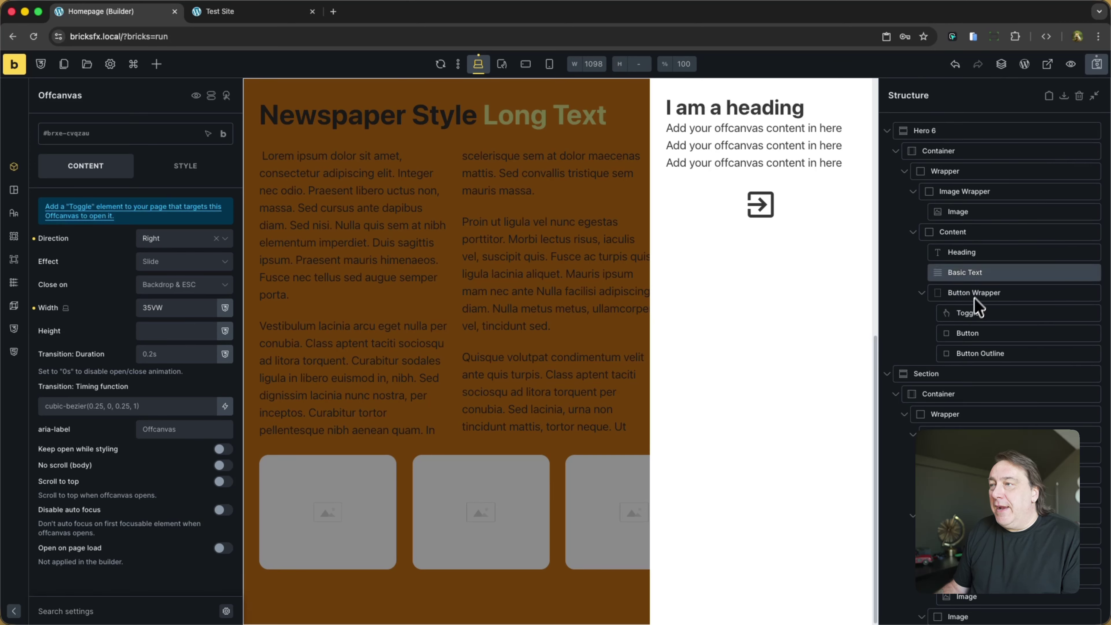
{"action": "left_click", "coordinate": [999, 313]}
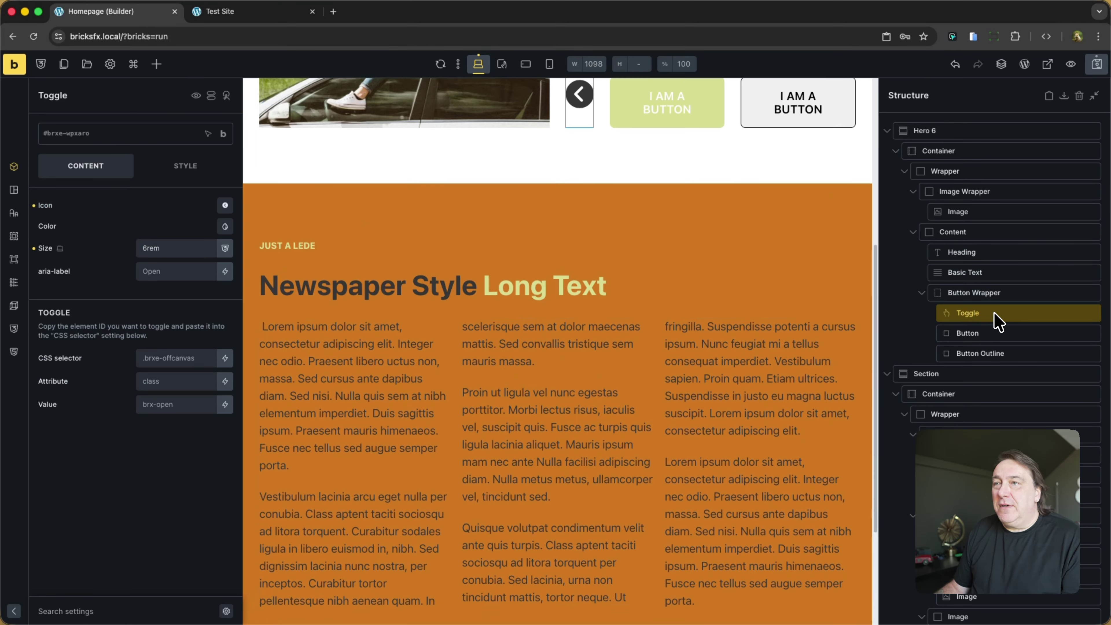
{"action": "left_click", "coordinate": [170, 363]}
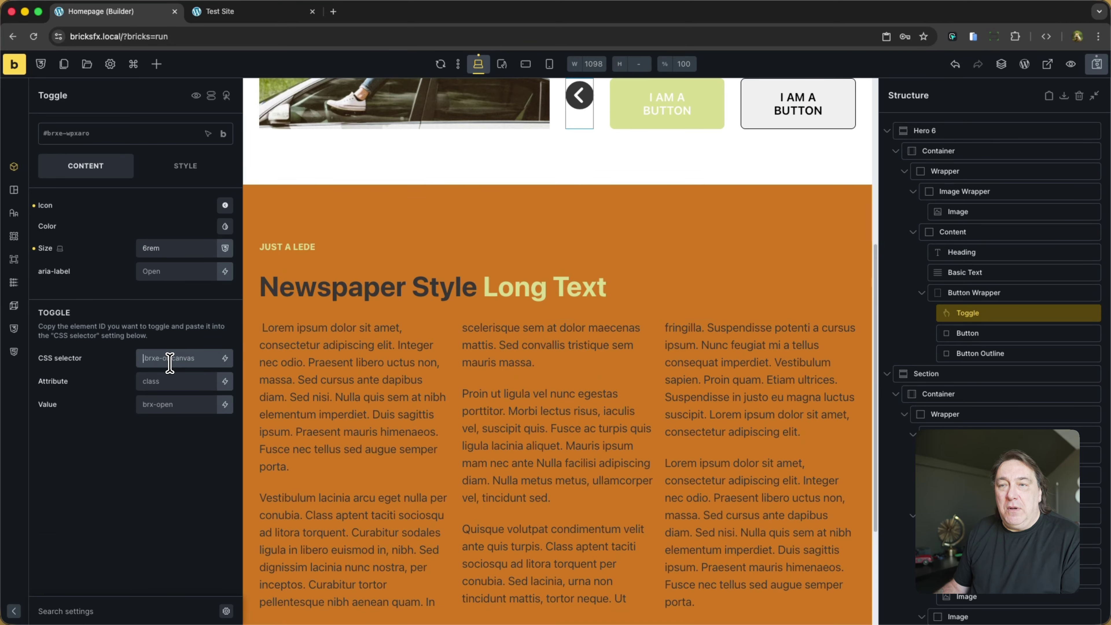
{"action": "key", "text": "super+v"}
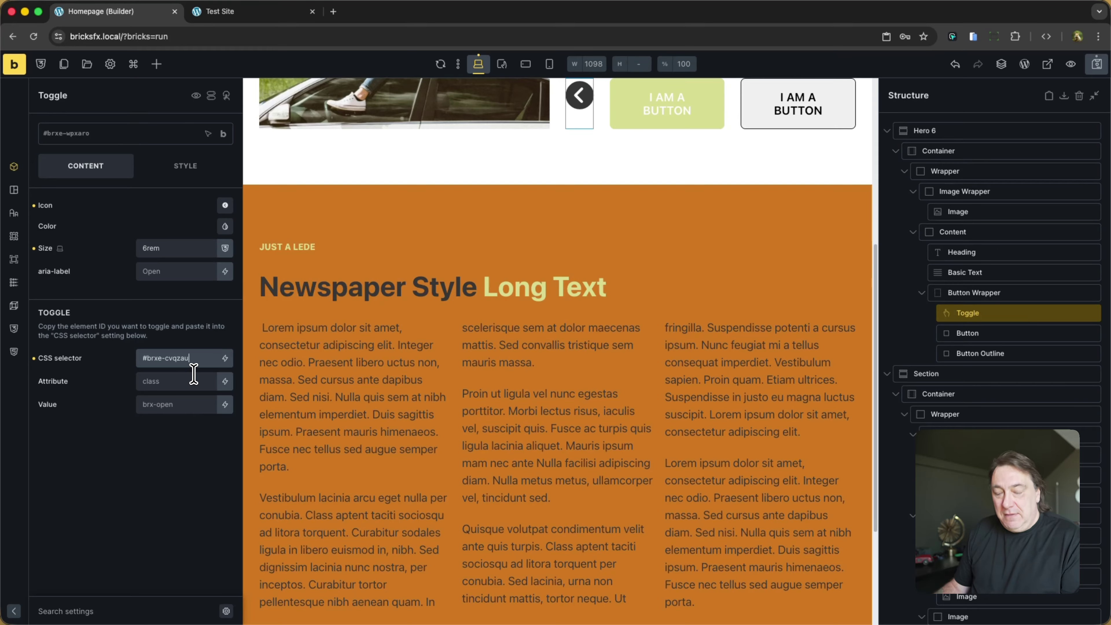
- Reload the front-end page, test opening and closing the offcanvas with the hero toggle, and return to the builder
{"action": "left_click", "coordinate": [263, 17]}
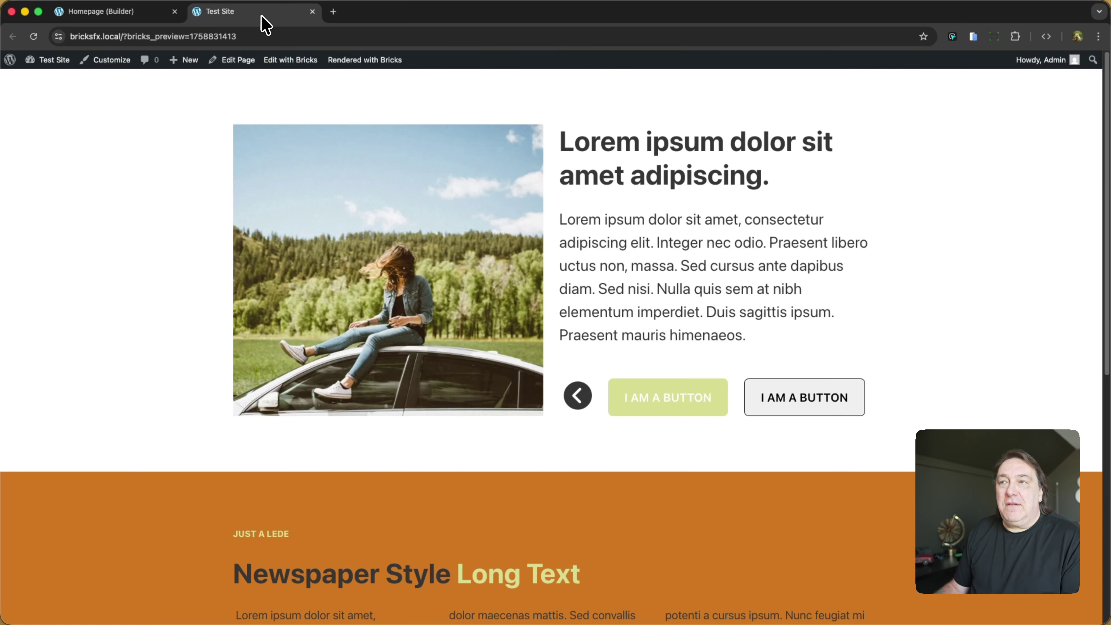
{"action": "left_click", "coordinate": [33, 36]}
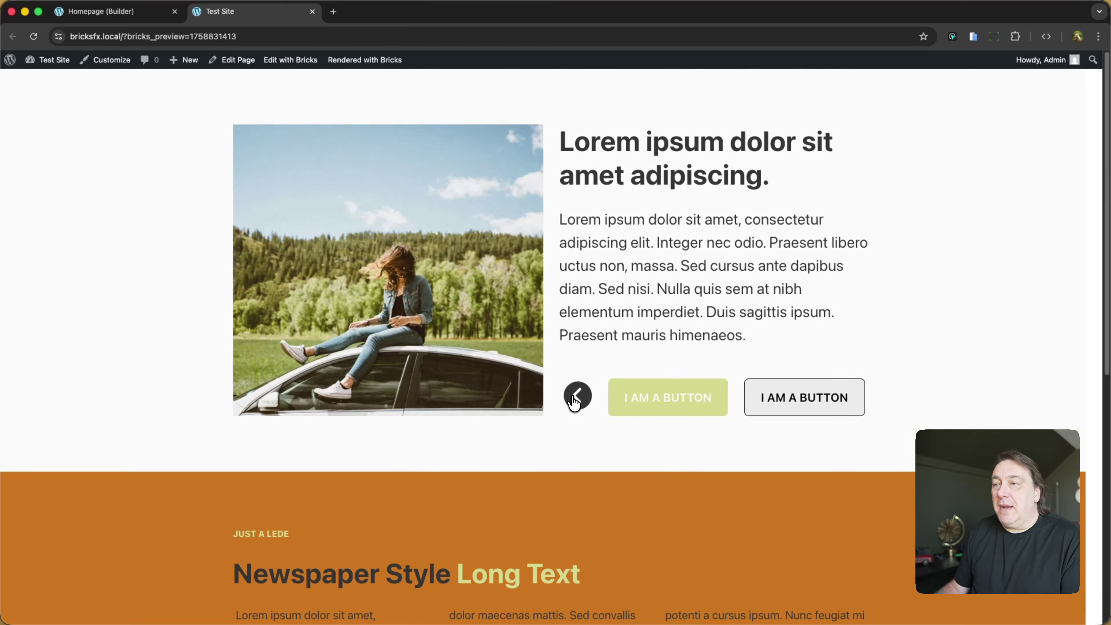
{"action": "left_click", "coordinate": [572, 396]}
{"action": "left_click", "coordinate": [635, 312]}
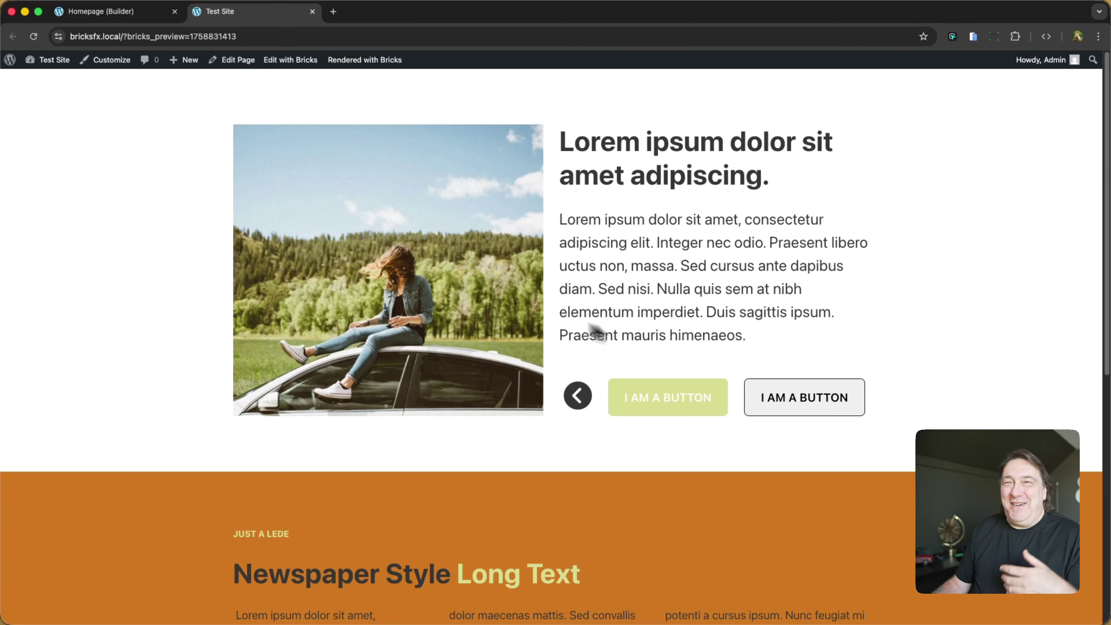
{"action": "left_click", "coordinate": [142, 16]}
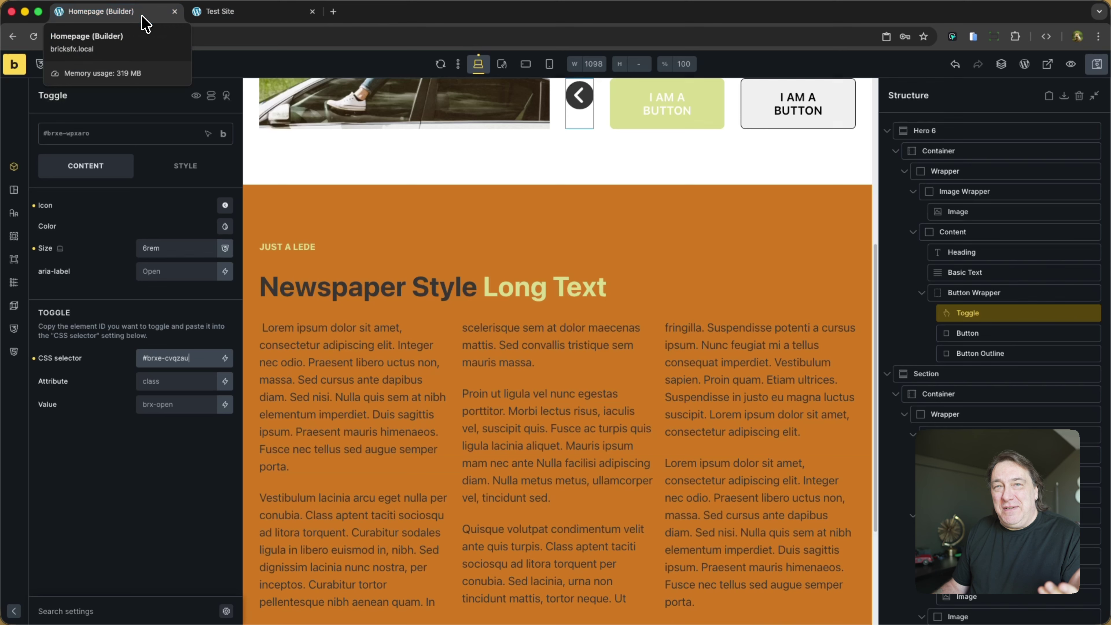
- Change the text of the outline button in Hero 6 to "Open Sidebar" and save the page
{"action": "scroll", "coordinate": [520, 209], "scroll_direction": "up", "scroll_amount": 7}
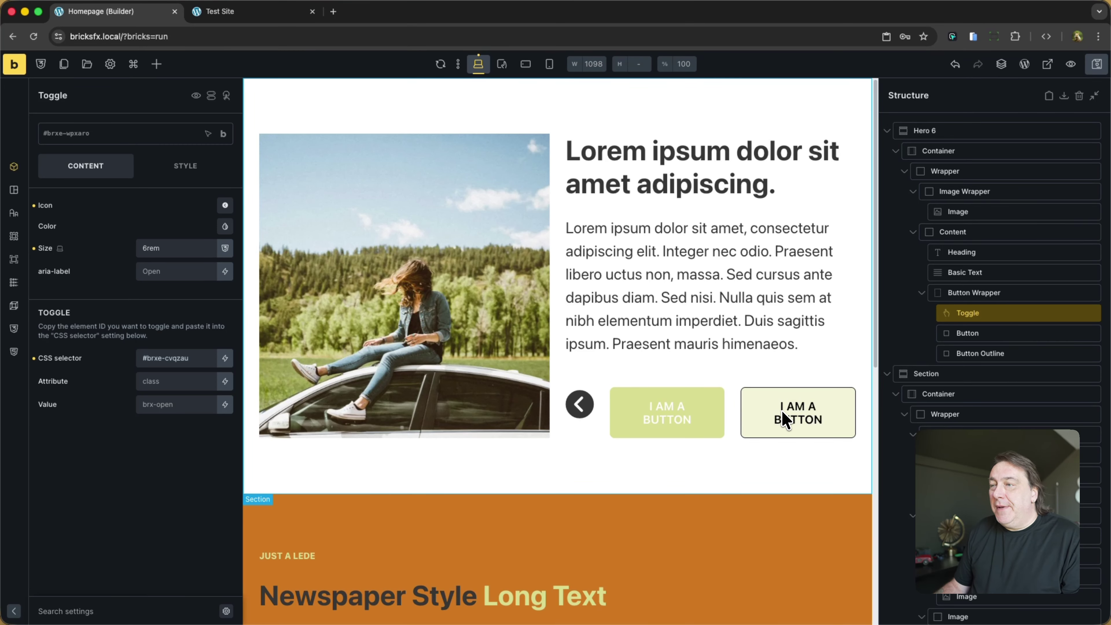
{"action": "left_click", "coordinate": [787, 421]}
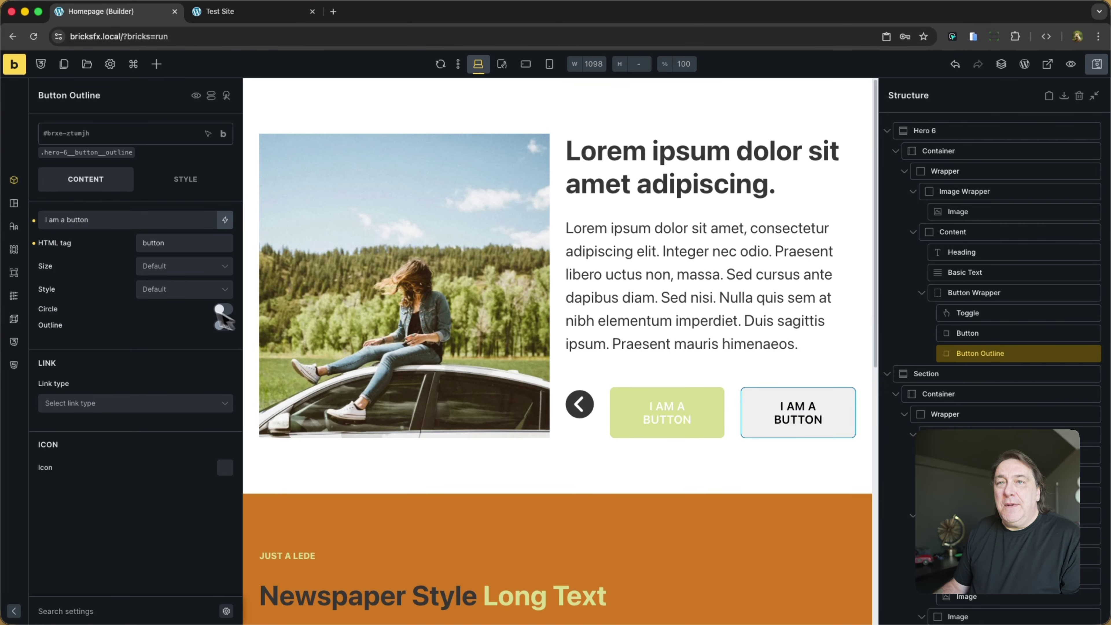
{"action": "triple_click", "coordinate": [110, 220]}
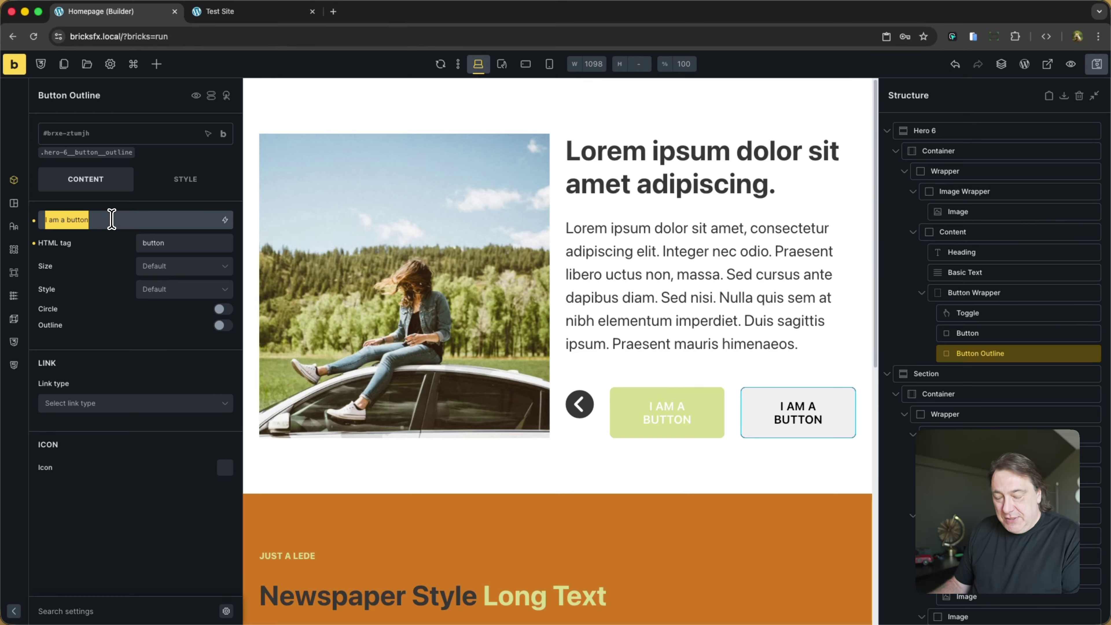
{"action": "type", "text": "Open S"}
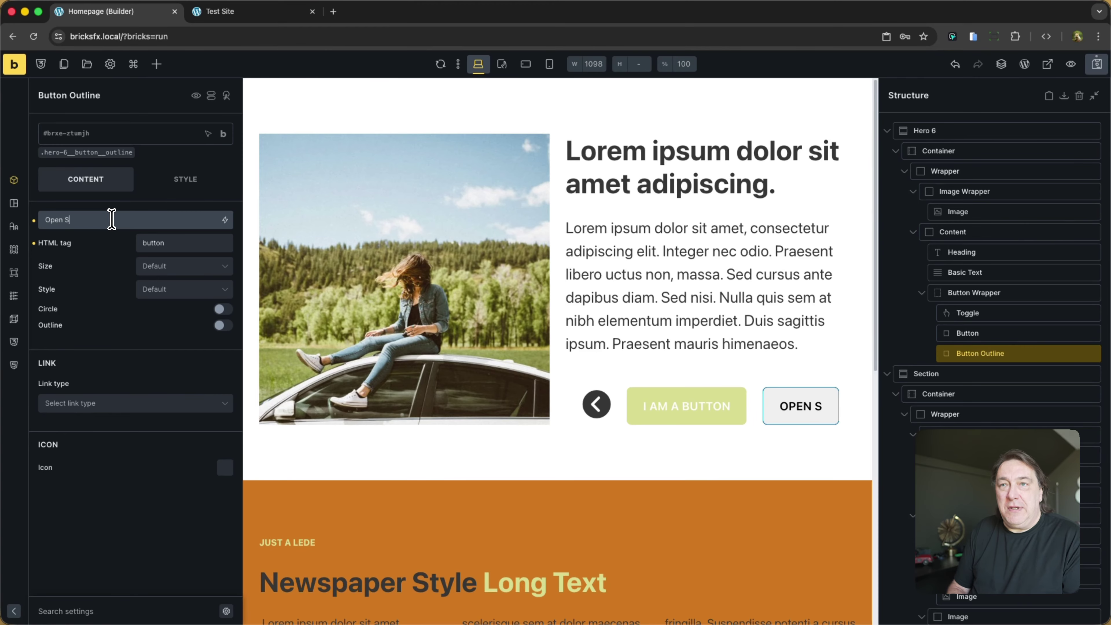
{"action": "type", "text": "idebar"}
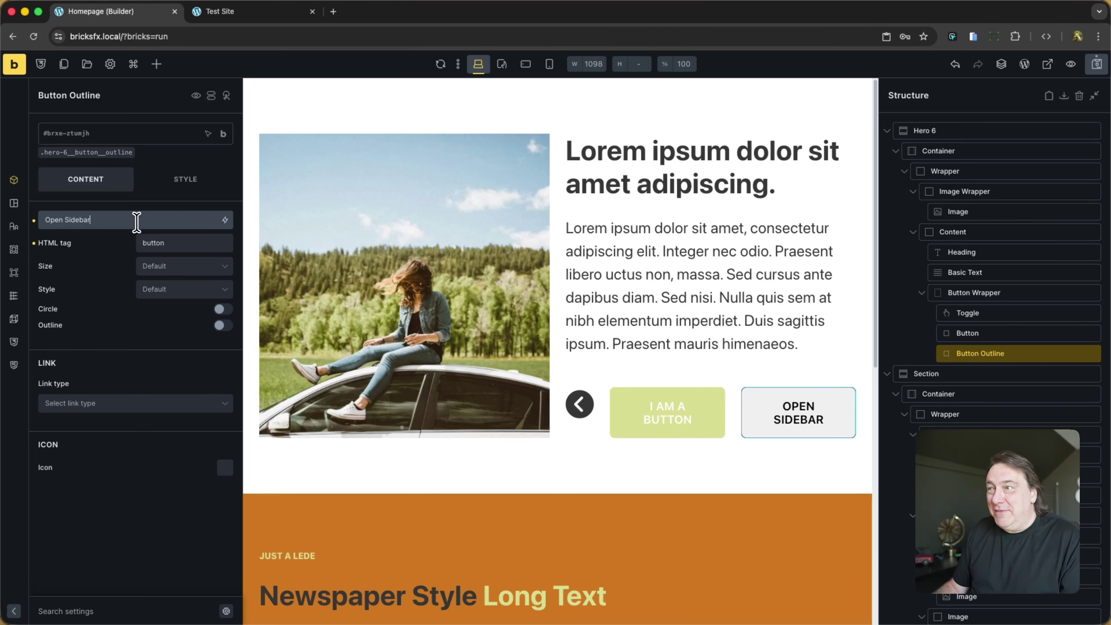
{"action": "key", "text": "super+s"}
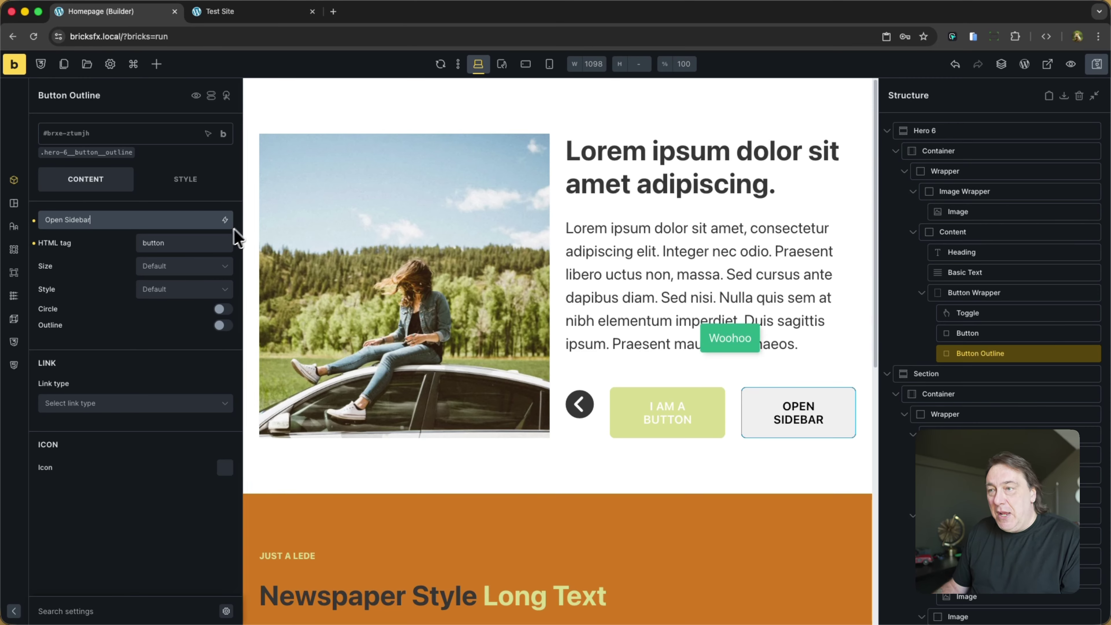
- Delete the Toggle element from the Button Wrapper in Hero 6
{"action": "left_click", "coordinate": [583, 406]}
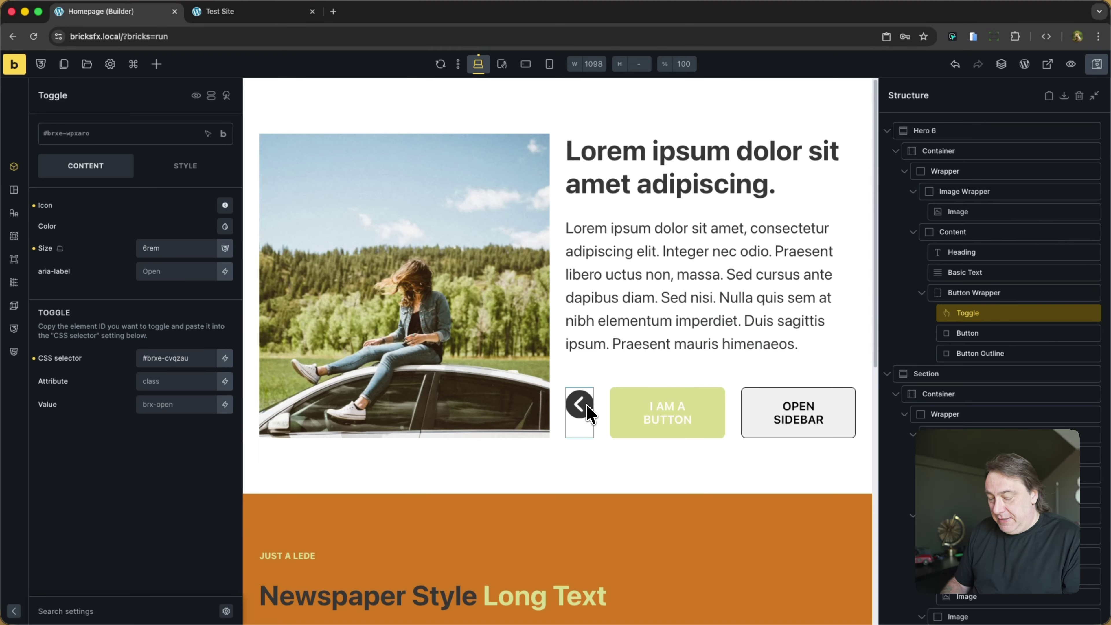
{"action": "key", "text": "Delete"}
- Add an interaction to Button Outline with the Click trigger and the Toggle offcanvas action targeting #brxe-cvqzau
{"action": "left_click", "coordinate": [811, 411]}
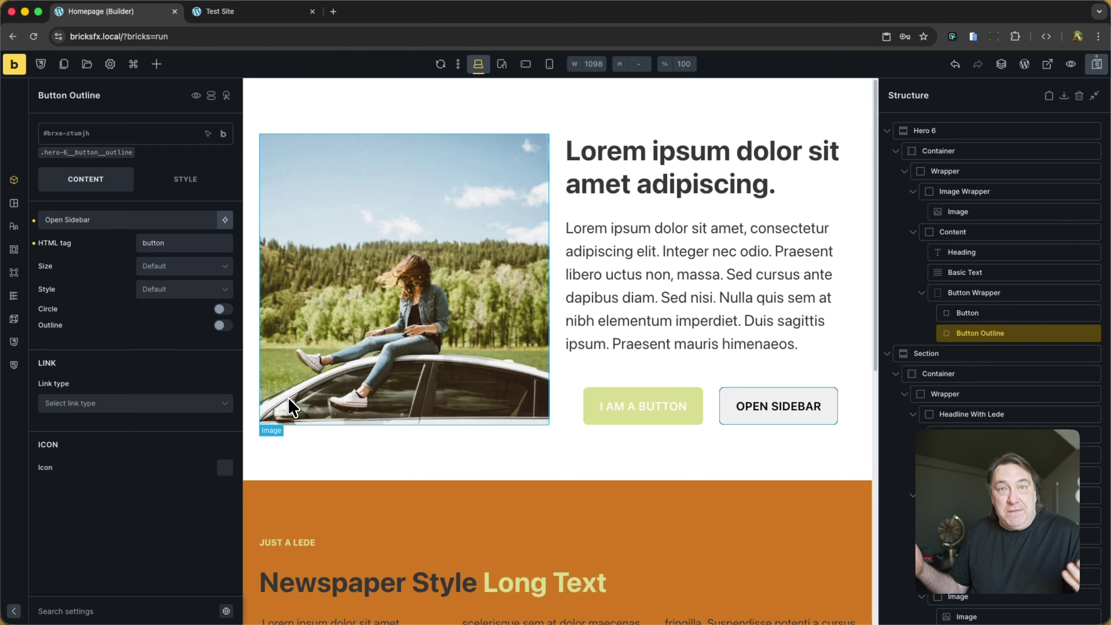
{"action": "left_click", "coordinate": [227, 97]}
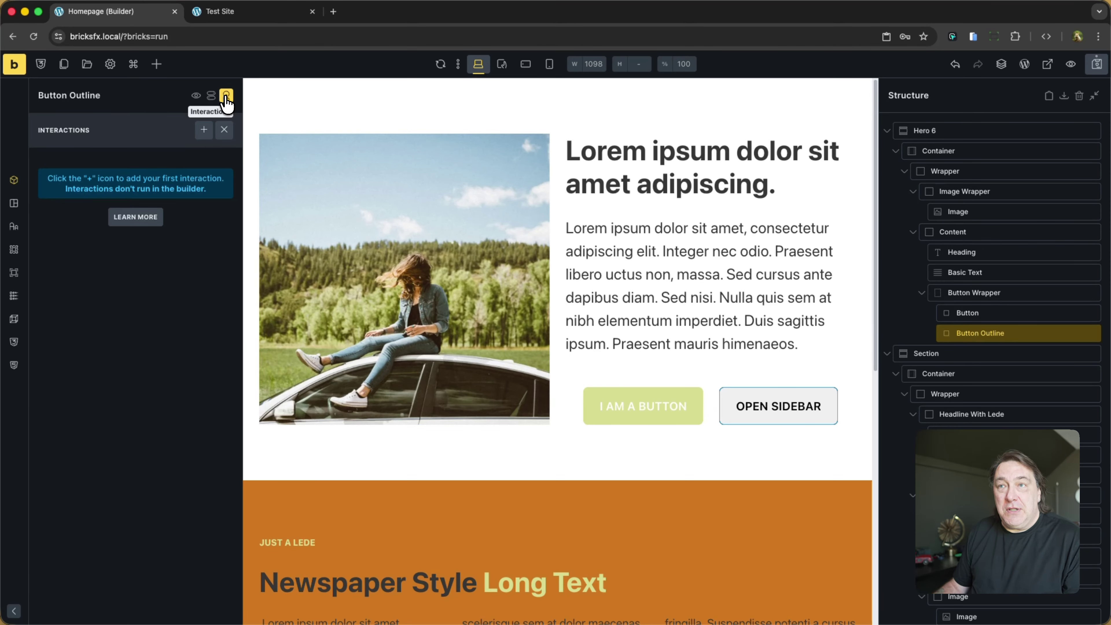
{"action": "left_click", "coordinate": [204, 130]}
{"action": "left_click", "coordinate": [128, 262]}
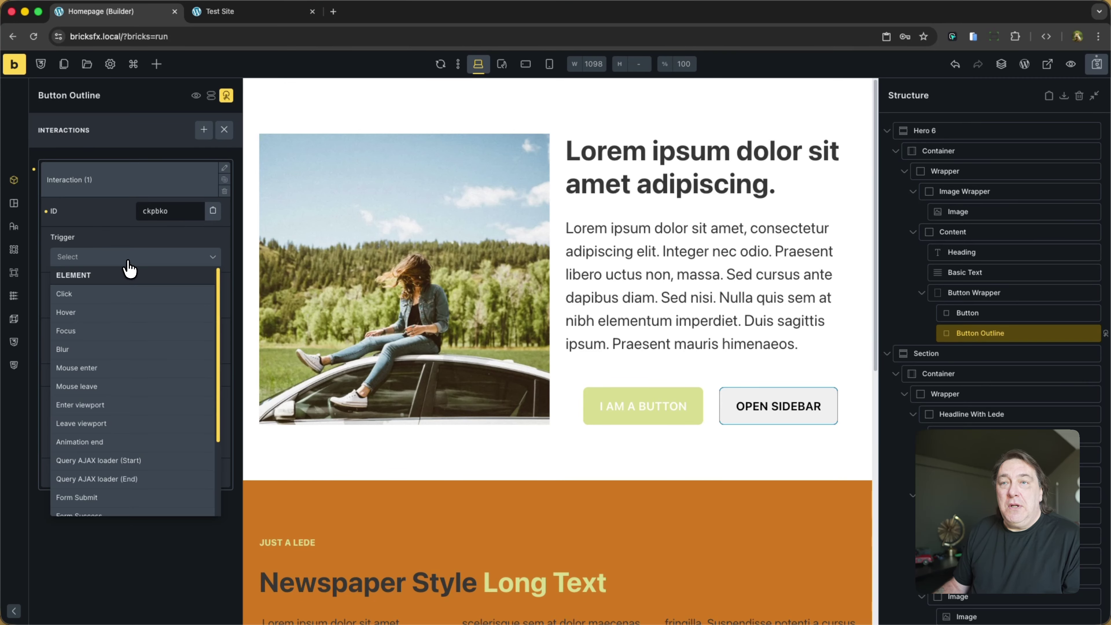
{"action": "left_click", "coordinate": [111, 294]}
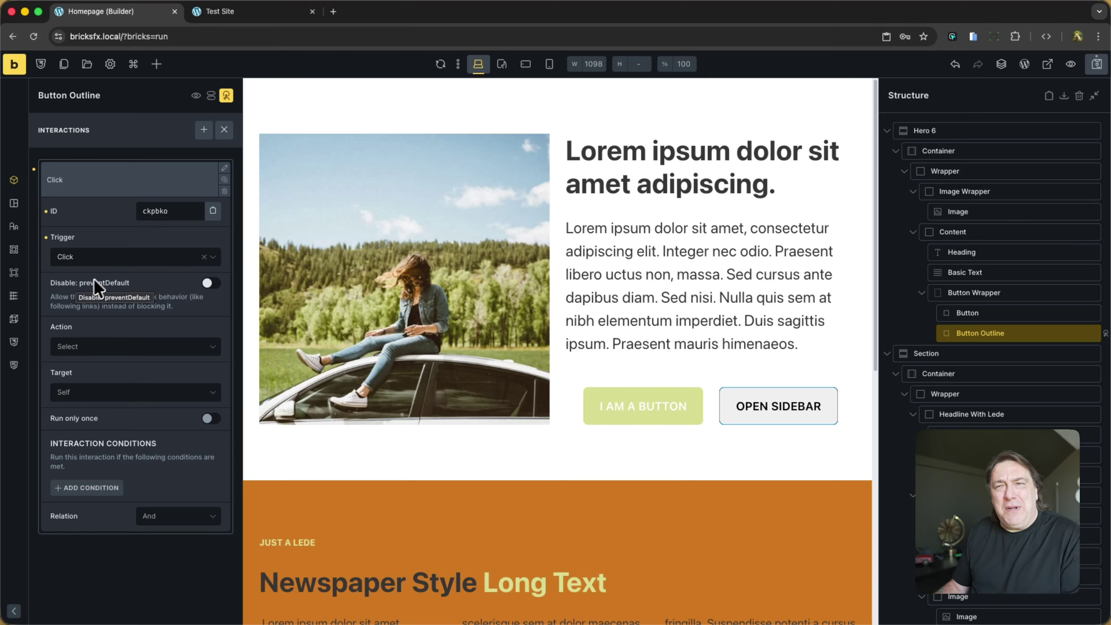
{"action": "left_click", "coordinate": [126, 351]}
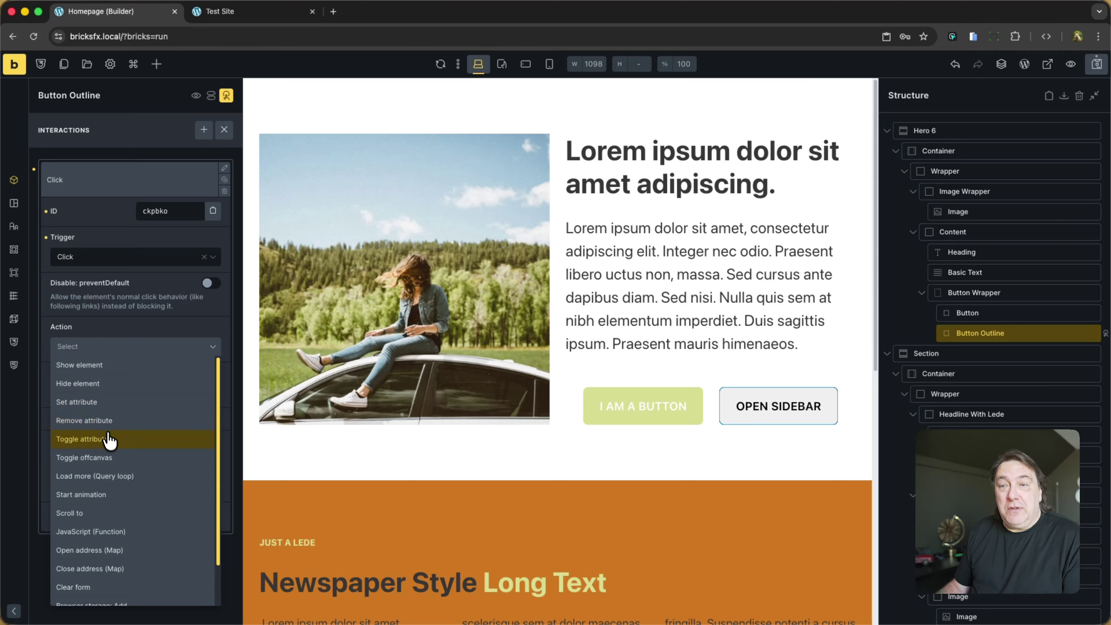
{"action": "left_click", "coordinate": [119, 459]}
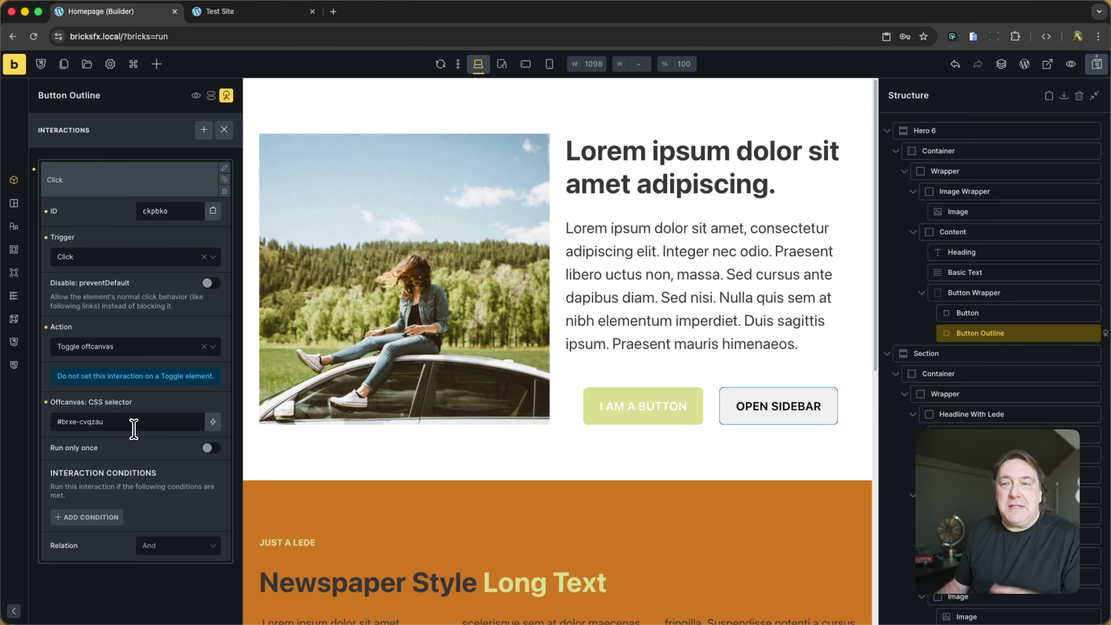
- Save the page and test the Open Sidebar button on the front end
{"action": "left_click", "coordinate": [1097, 64]}
{"action": "left_click", "coordinate": [263, 13]}
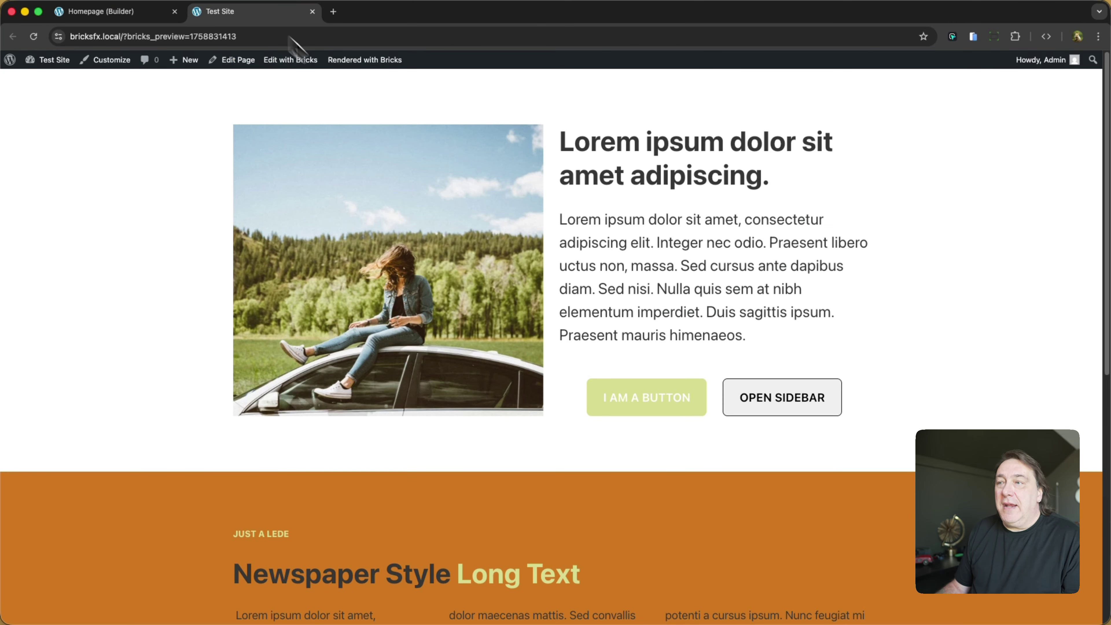
{"action": "left_click", "coordinate": [773, 402]}
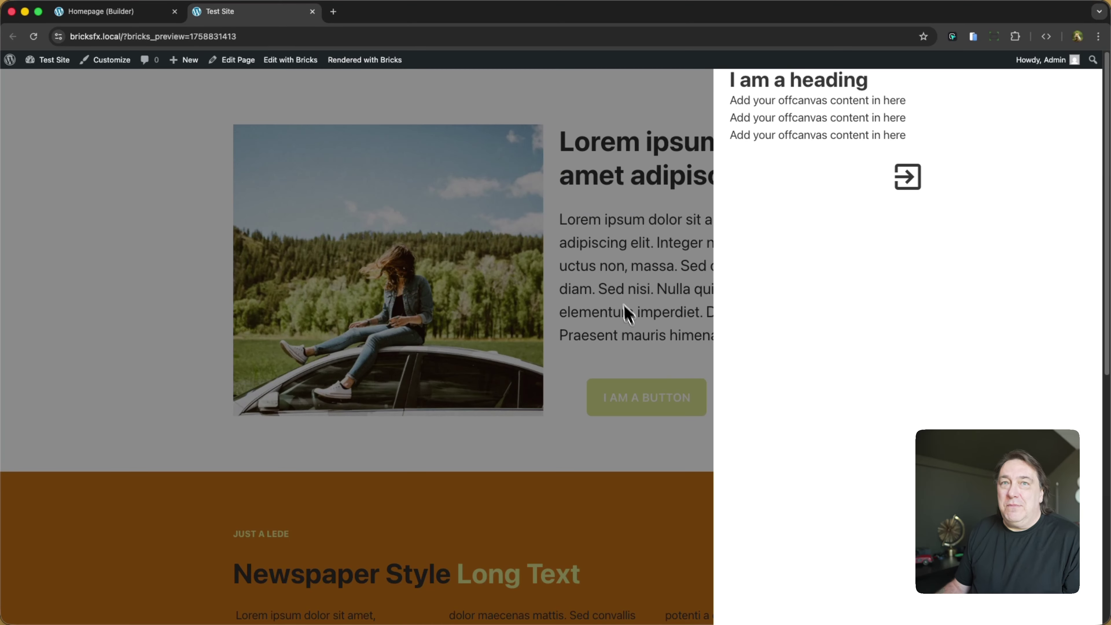
- Return to the builder and assign the existing global class .offcanvas to the Offcanvas element
{"action": "left_click", "coordinate": [613, 288]}
{"action": "key", "text": "super+1"}
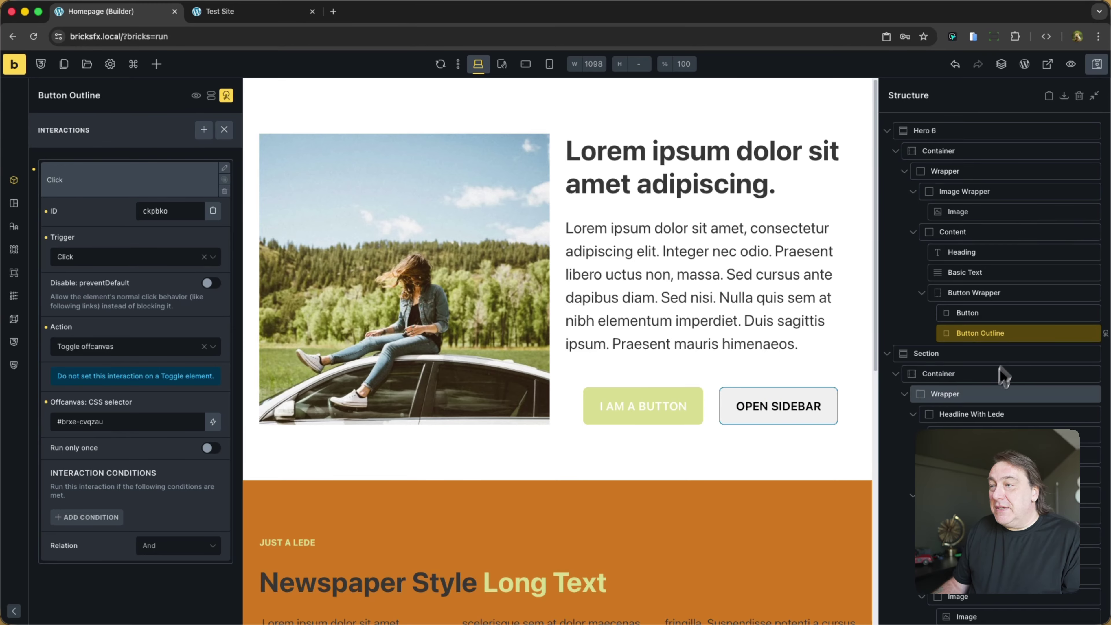
{"action": "scroll", "coordinate": [999, 376], "scroll_direction": "down", "scroll_amount": 5}
{"action": "left_click", "coordinate": [904, 441]}
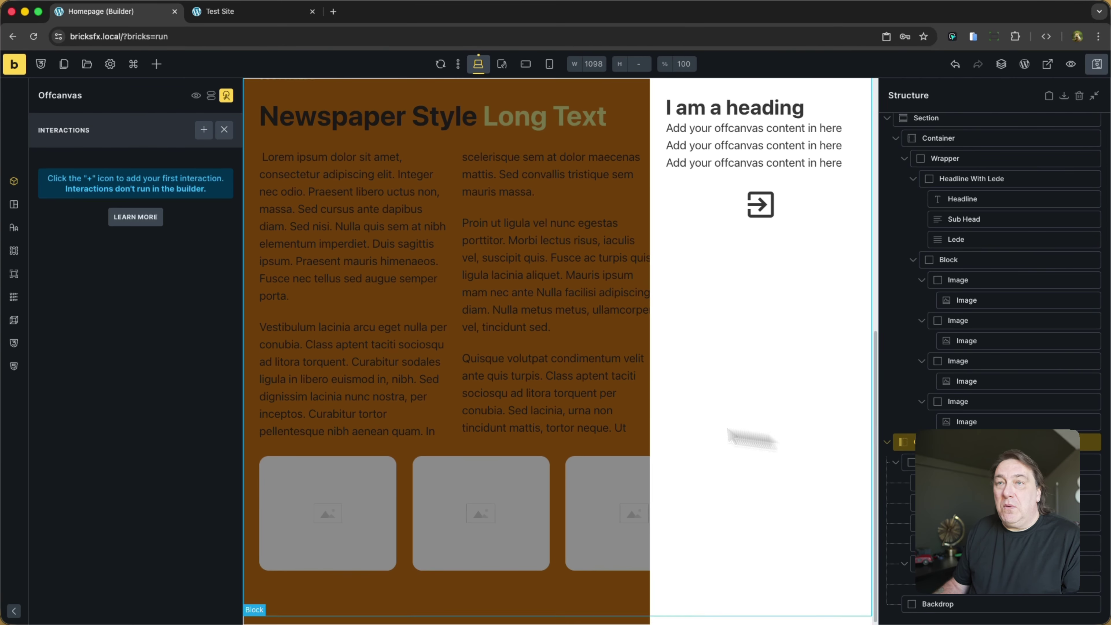
{"action": "left_click", "coordinate": [14, 181]}
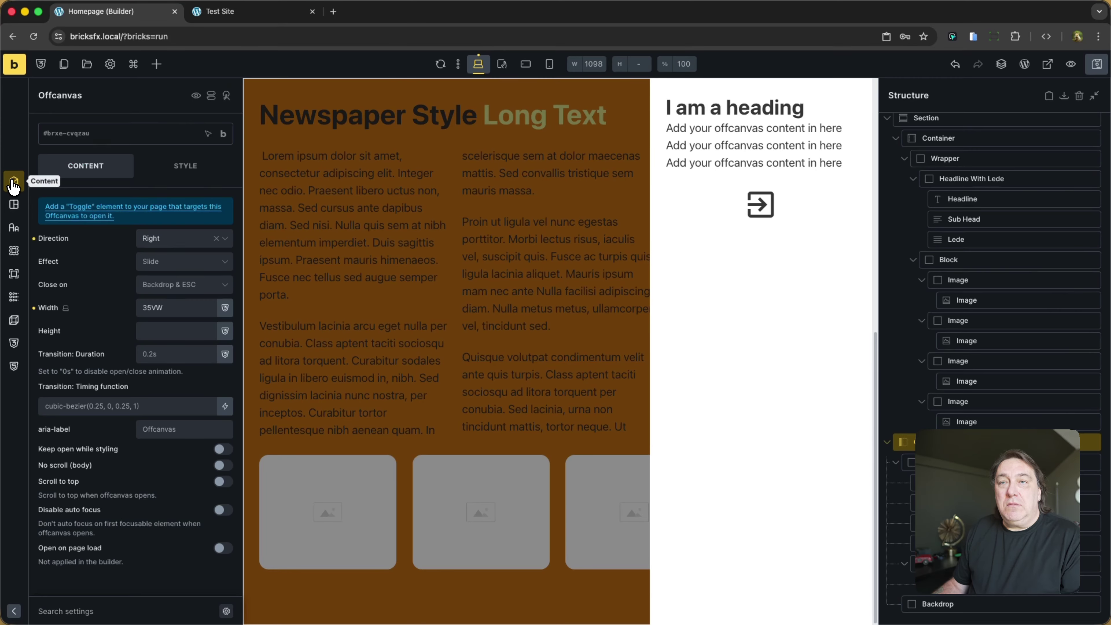
{"action": "left_click", "coordinate": [131, 134]}
{"action": "type", "text": "off"}
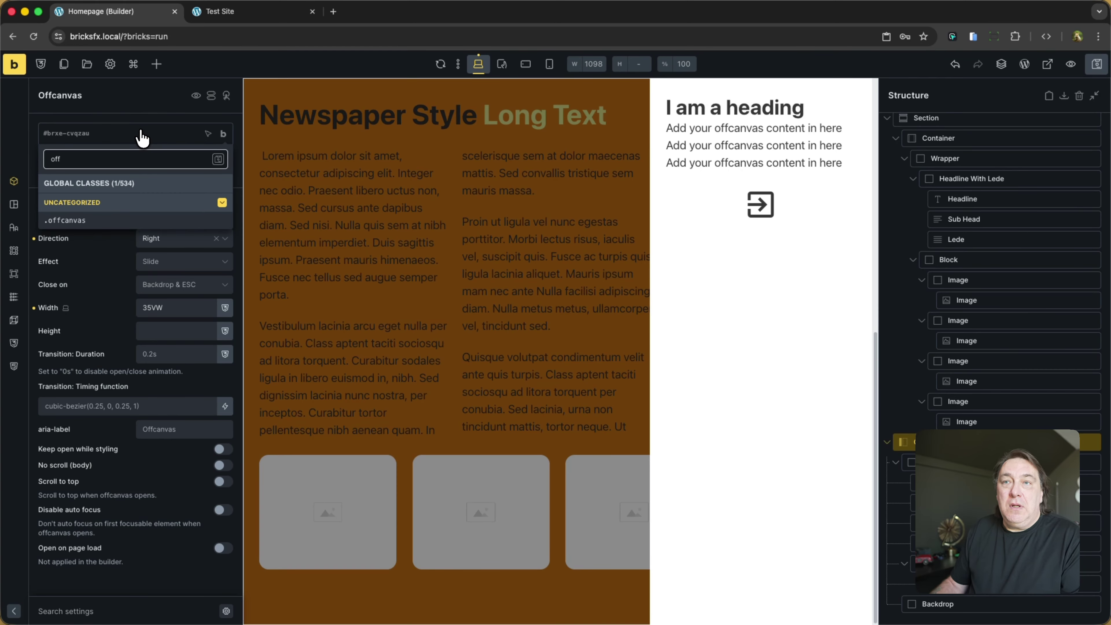
{"action": "left_click", "coordinate": [119, 220]}
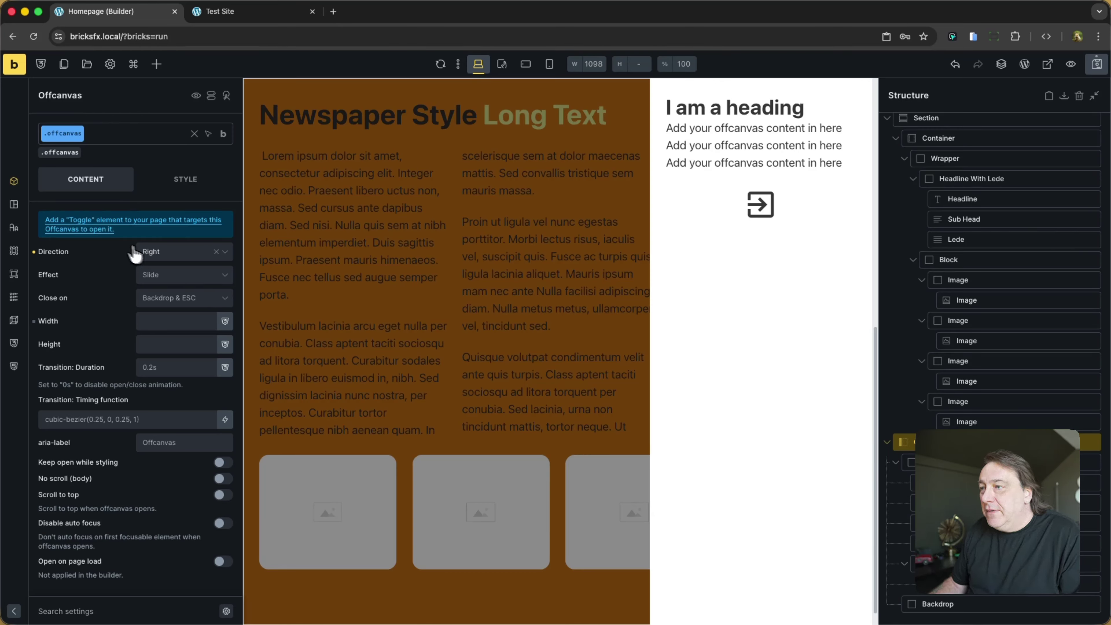
- Set the offcanvas CSS selector in Button Outline's Click interaction to .offcanvas and save the page
{"action": "scroll", "coordinate": [593, 339], "scroll_direction": "up", "scroll_amount": 10}
{"action": "left_click", "coordinate": [594, 340]}
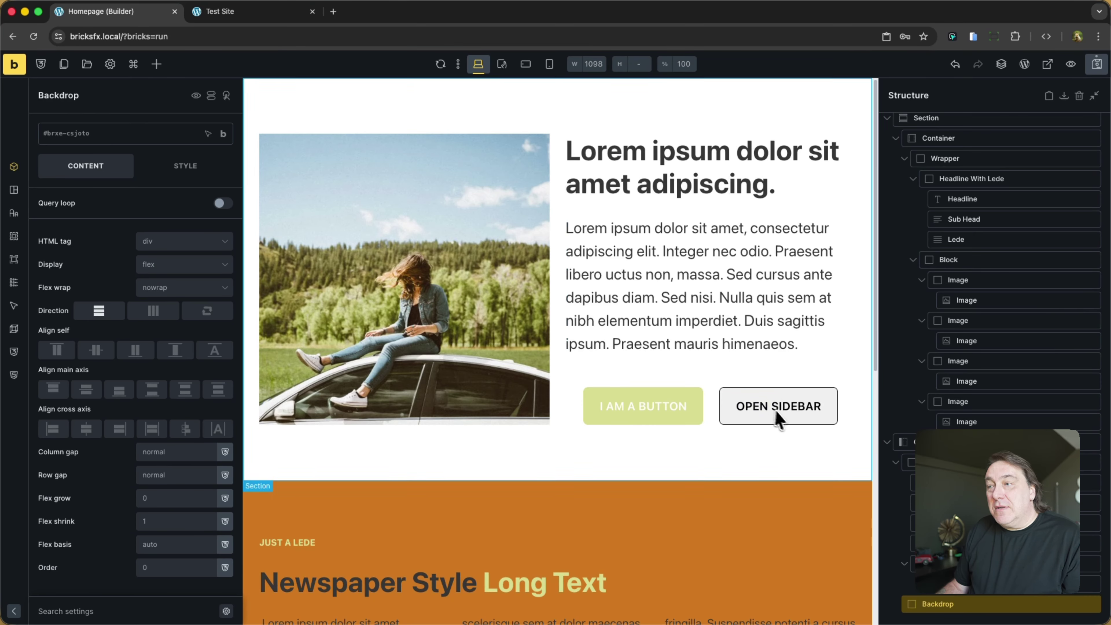
{"action": "left_click", "coordinate": [783, 412]}
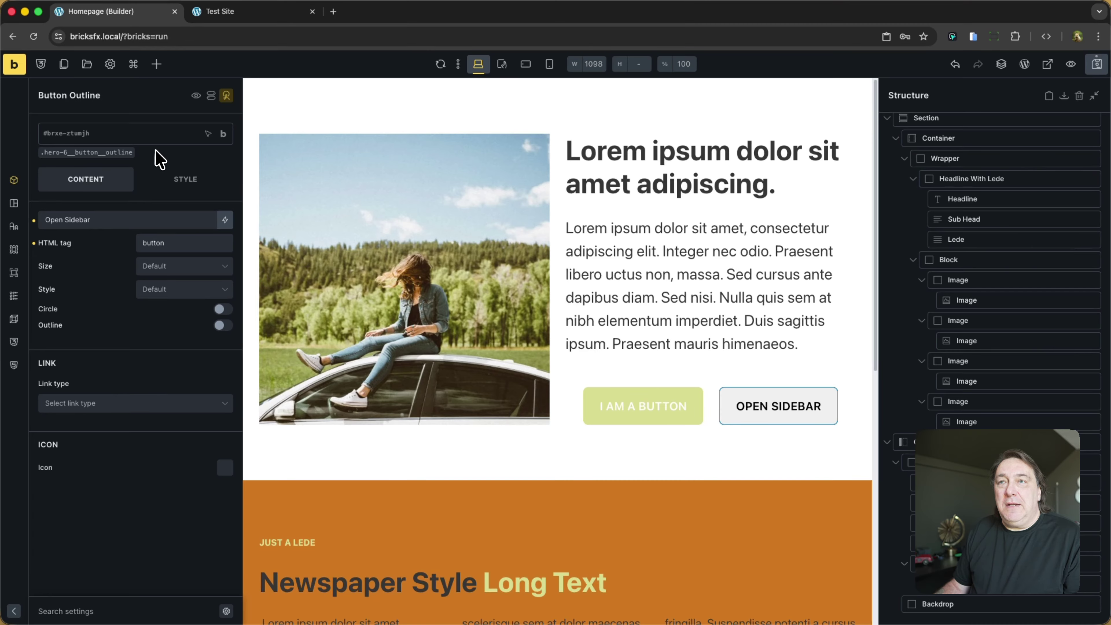
{"action": "left_click", "coordinate": [226, 96]}
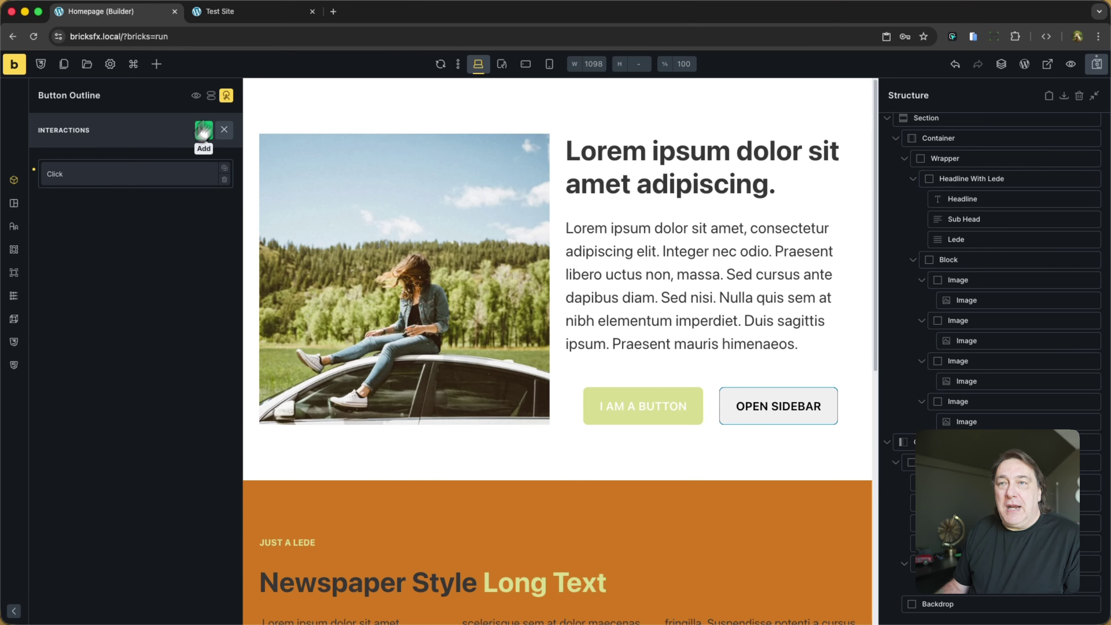
{"action": "left_click", "coordinate": [157, 178]}
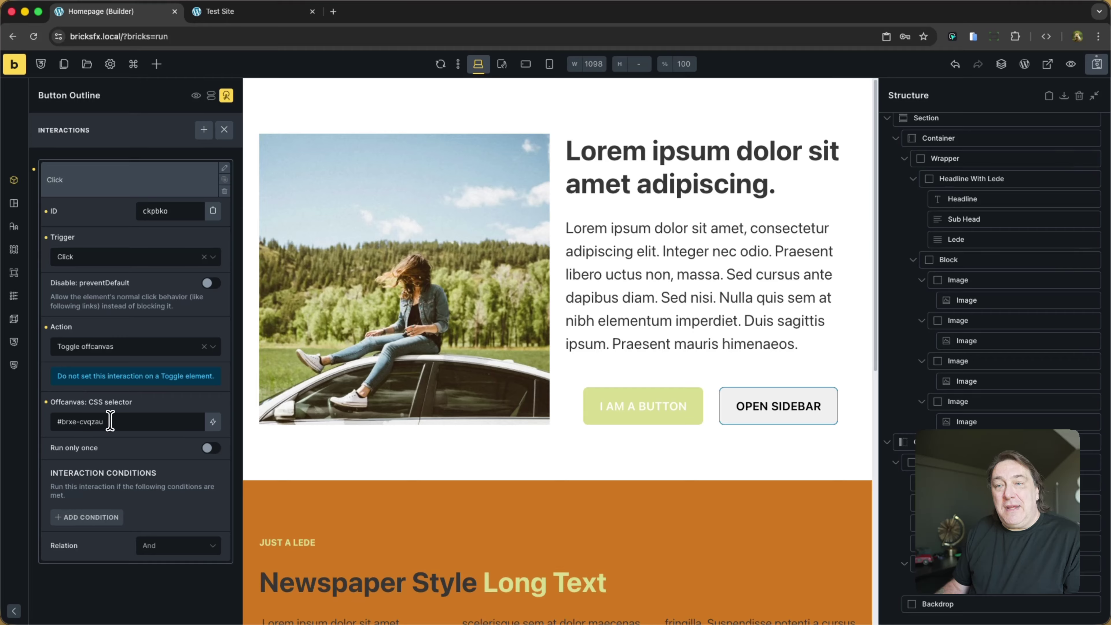
{"action": "left_click_drag", "start_coordinate": [110, 422], "coordinate": [62, 421]}
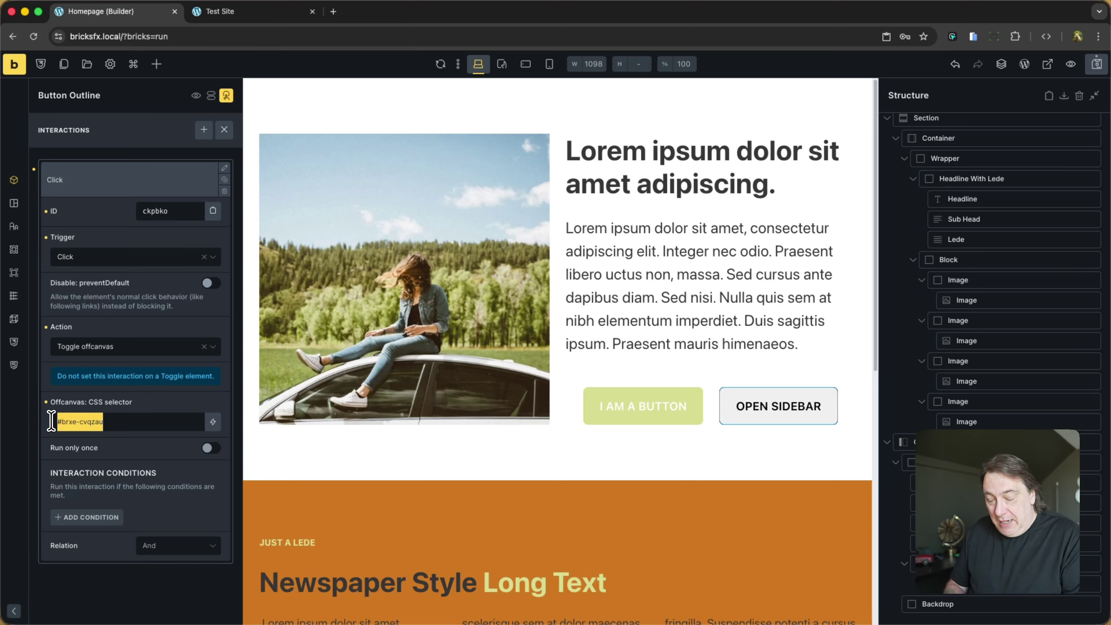
{"action": "key", "text": "BackSpace"}
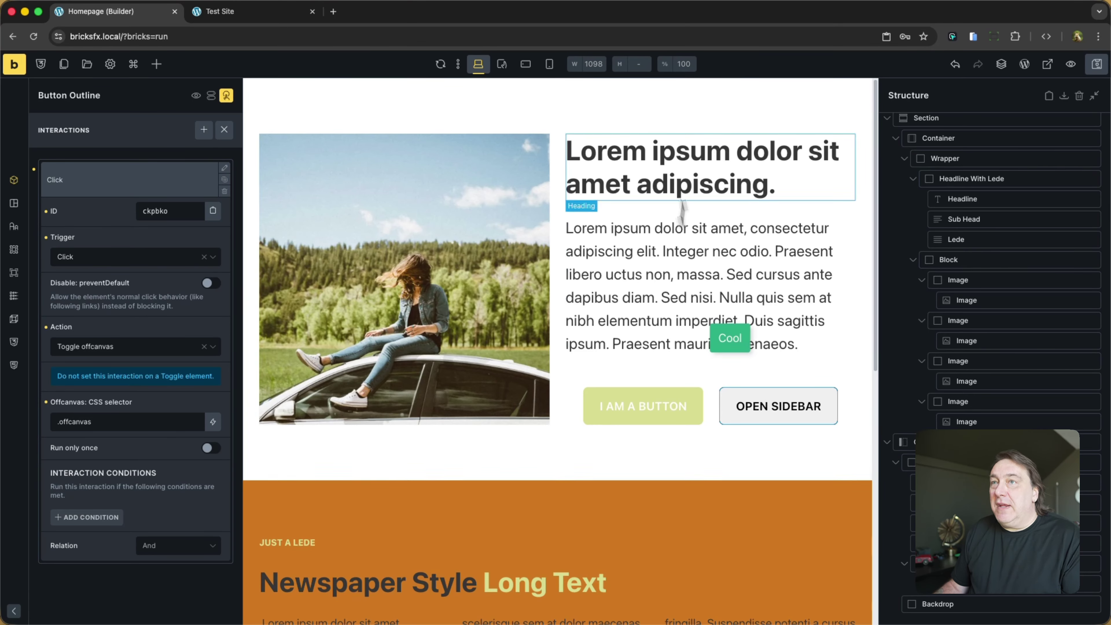
- Reload the front end and open the offcanvas with the Open Sidebar button to test the class selector
{"action": "left_click", "coordinate": [223, 12]}
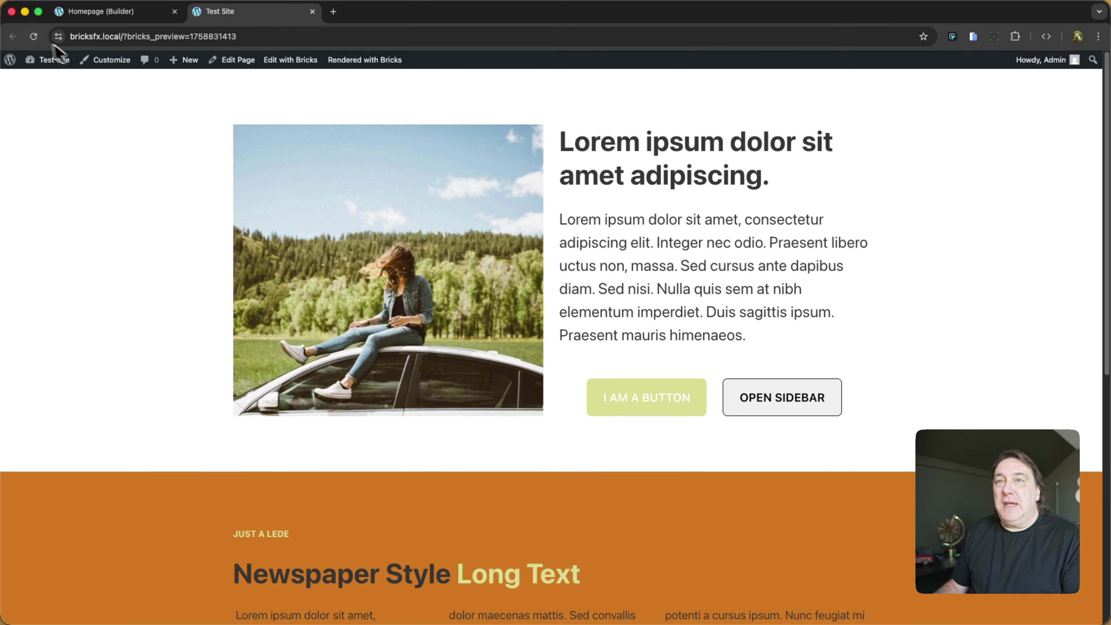
{"action": "left_click", "coordinate": [33, 36]}
{"action": "left_click", "coordinate": [777, 399]}
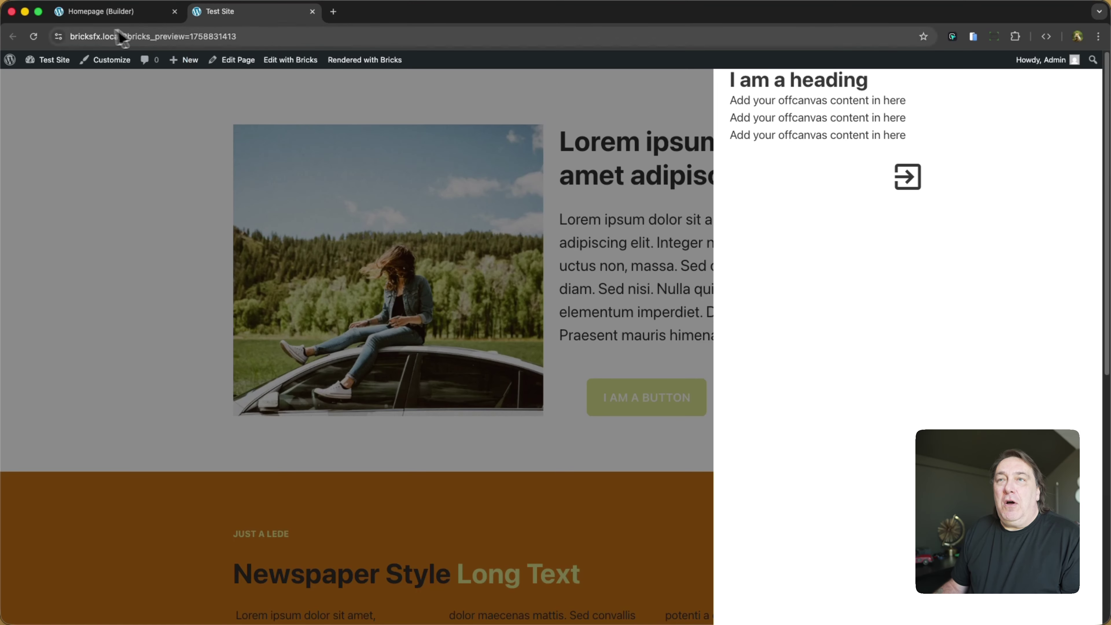
- Return to the builder and inspect the CSS selector settings of the Toggle (Close) element inside the Offcanvas
{"action": "left_click", "coordinate": [152, 18]}
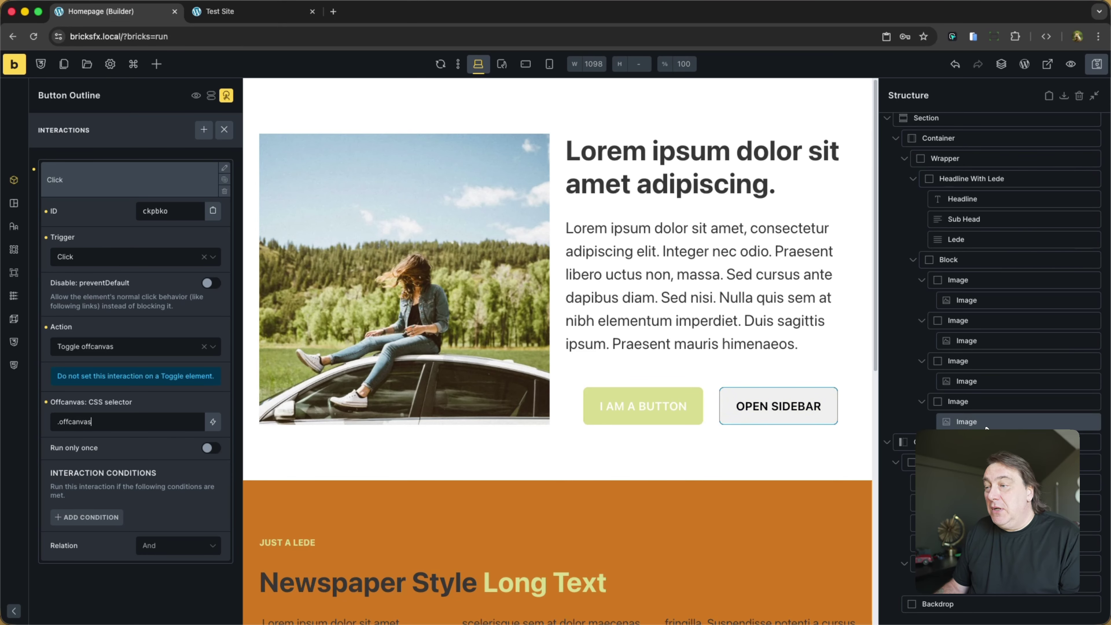
{"action": "left_click", "coordinate": [1005, 588]}
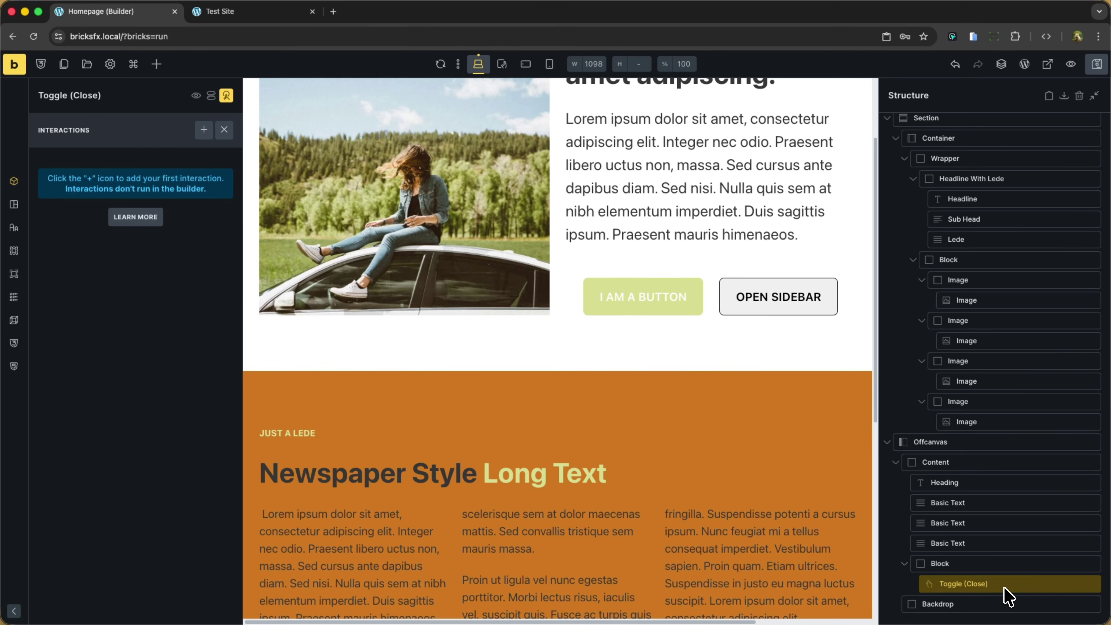
{"action": "left_click", "coordinate": [15, 184]}
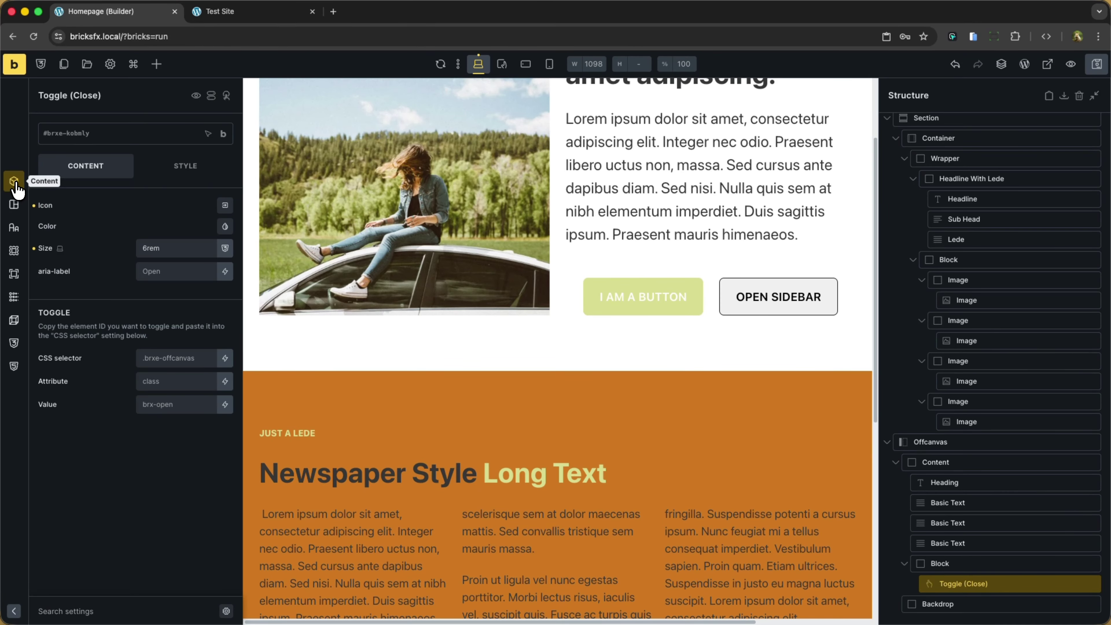
- Reload the front end and test opening the sidebar and closing it with both the close toggle and the backdrop
{"action": "left_click", "coordinate": [265, 13]}
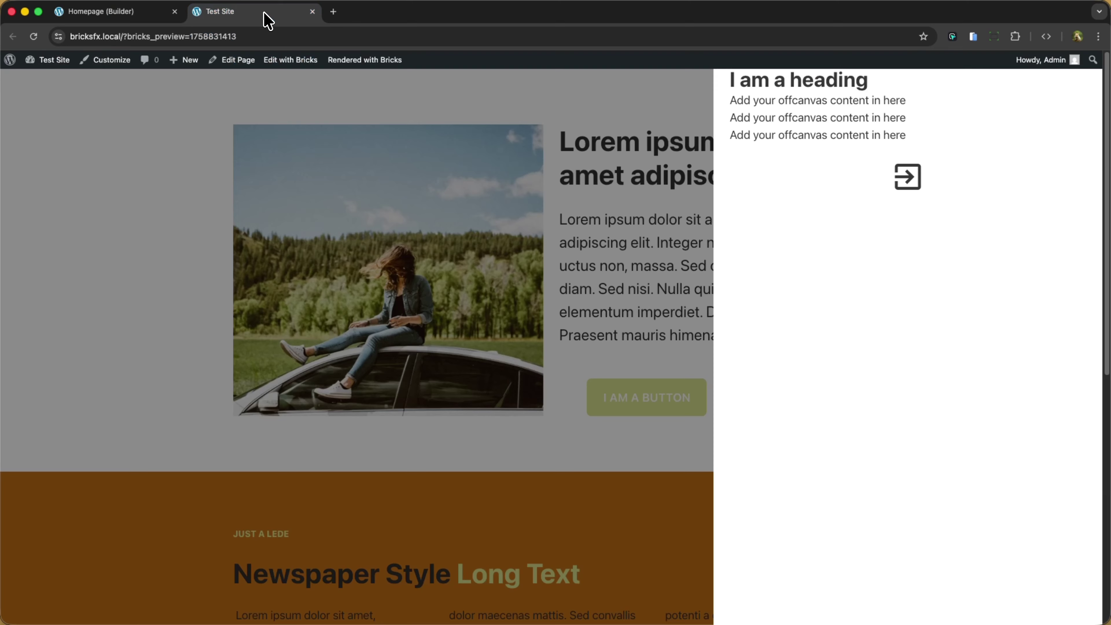
{"action": "left_click", "coordinate": [34, 36]}
{"action": "left_click", "coordinate": [767, 400]}
{"action": "left_click", "coordinate": [918, 189]}
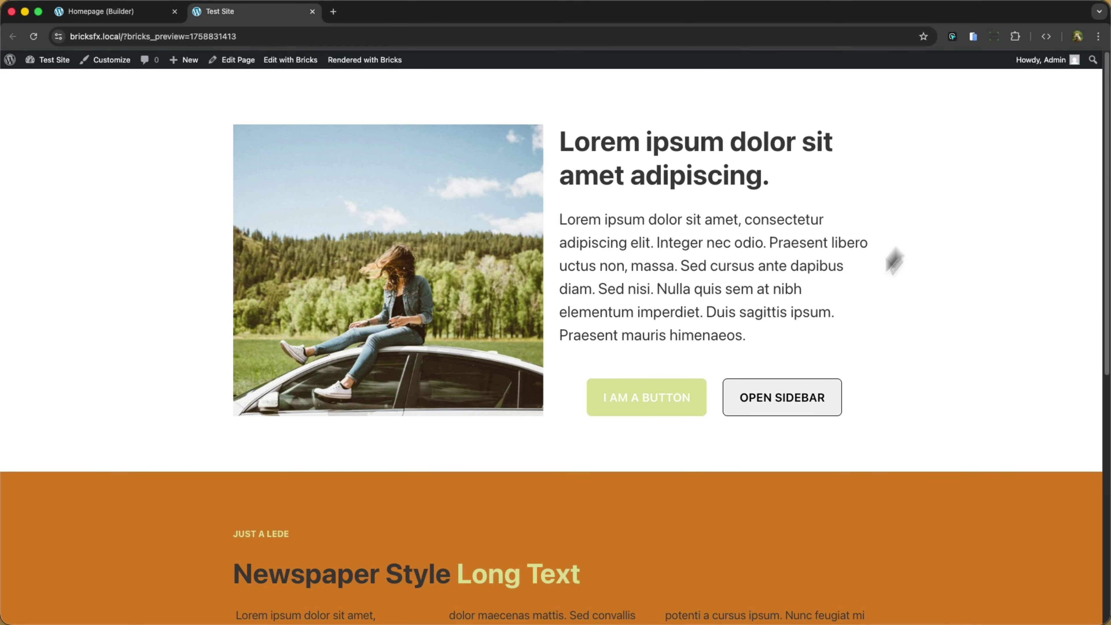
{"action": "left_click", "coordinate": [773, 396]}
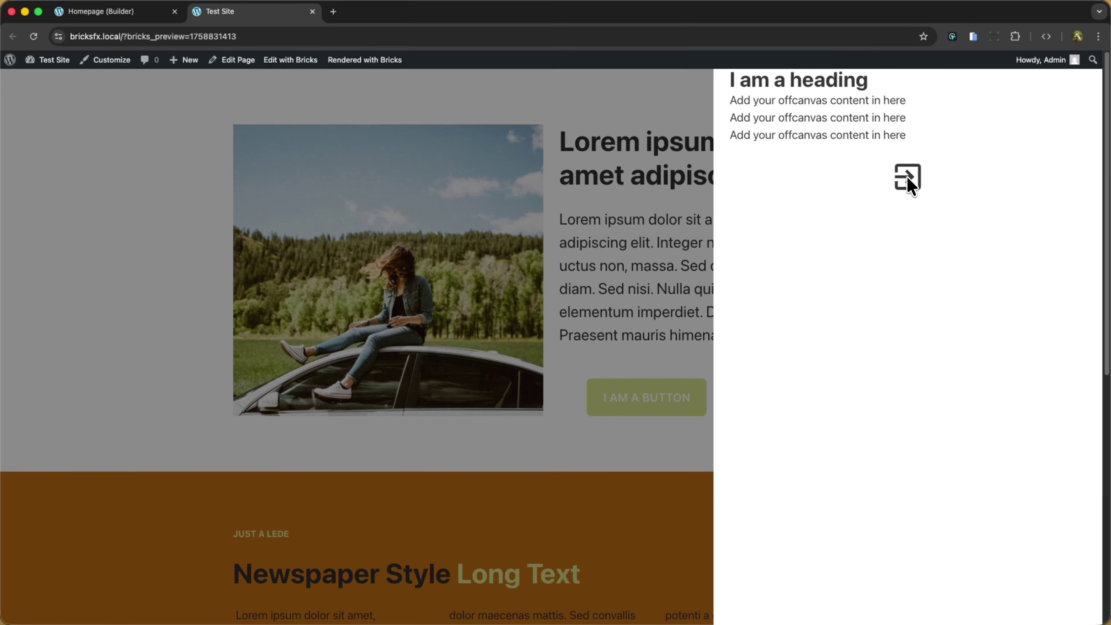
{"action": "left_click", "coordinate": [592, 178]}
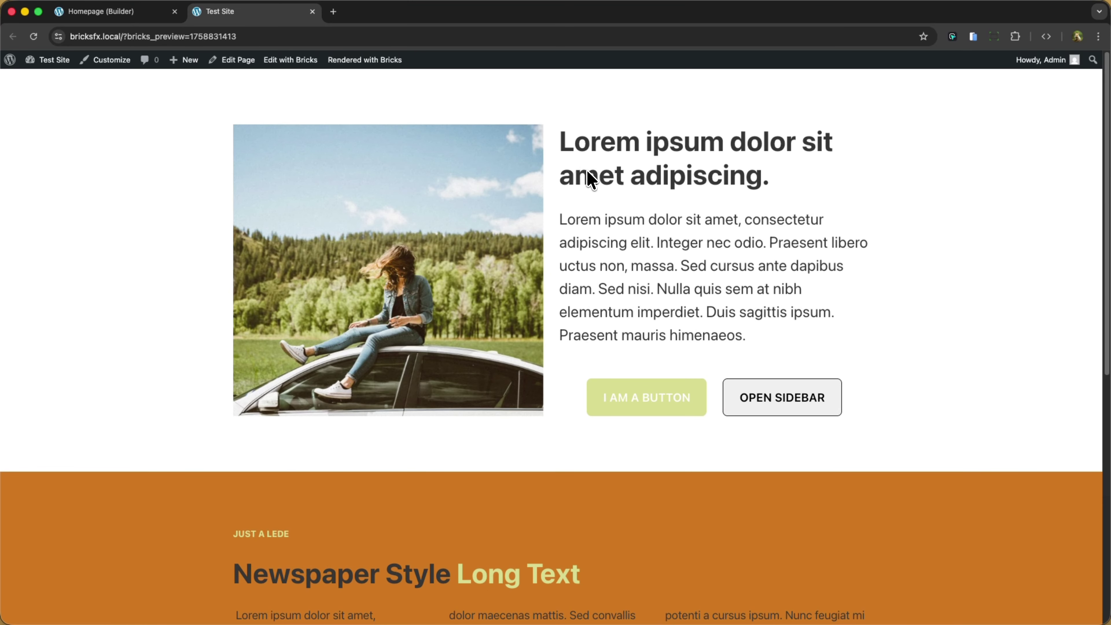
{"action": "left_click", "coordinate": [780, 396]}
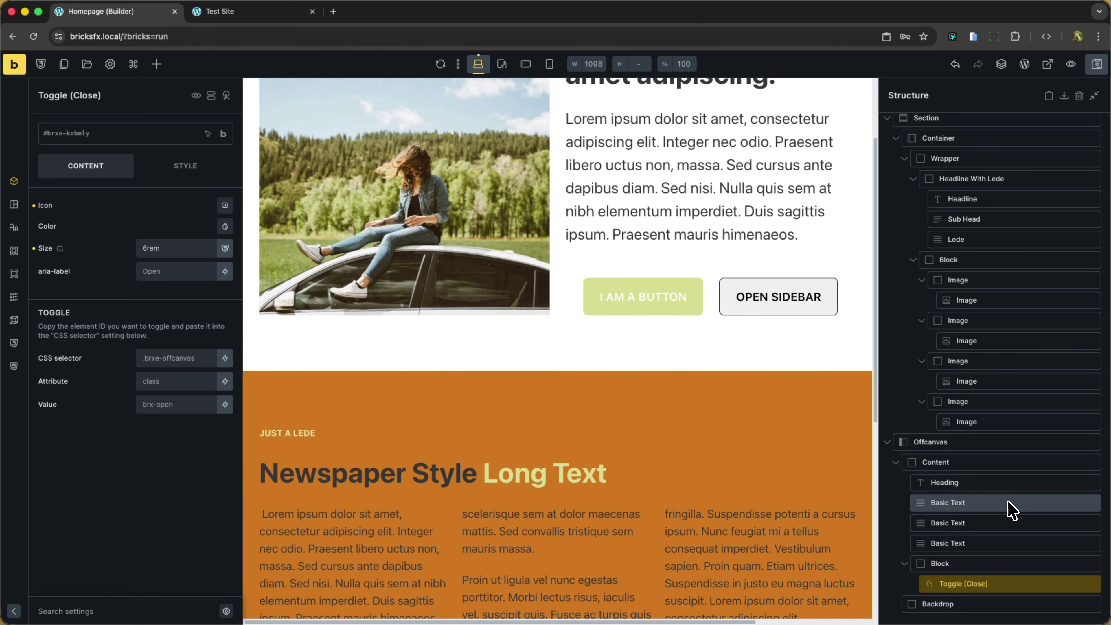
- Enable Keep open while styling for the Offcanvas element
{"action": "left_click", "coordinate": [982, 613]}
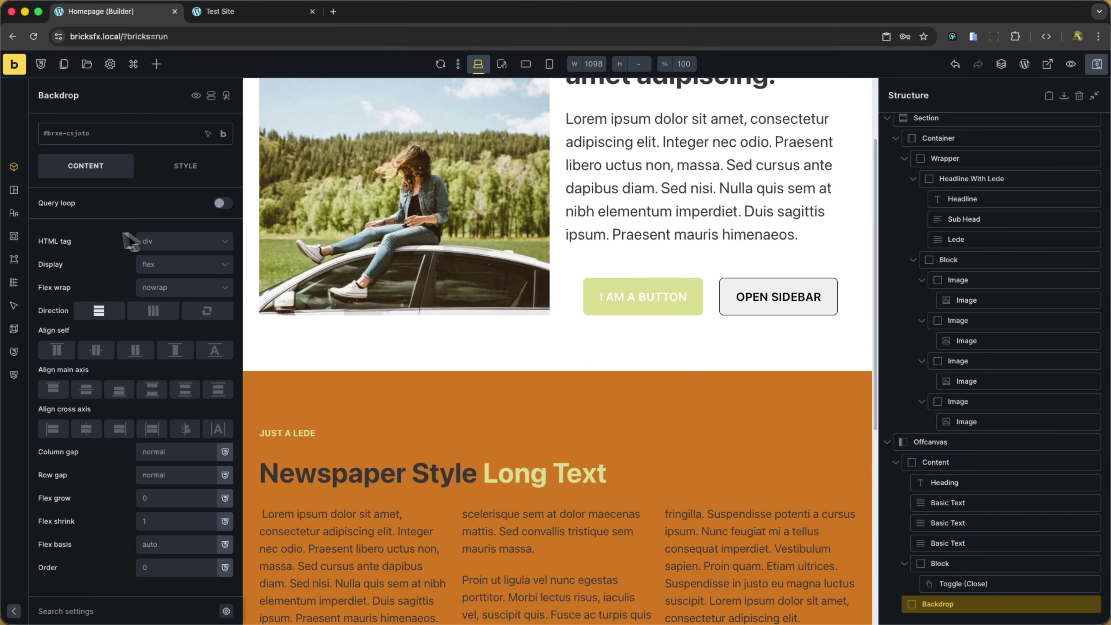
{"action": "left_click", "coordinate": [13, 238]}
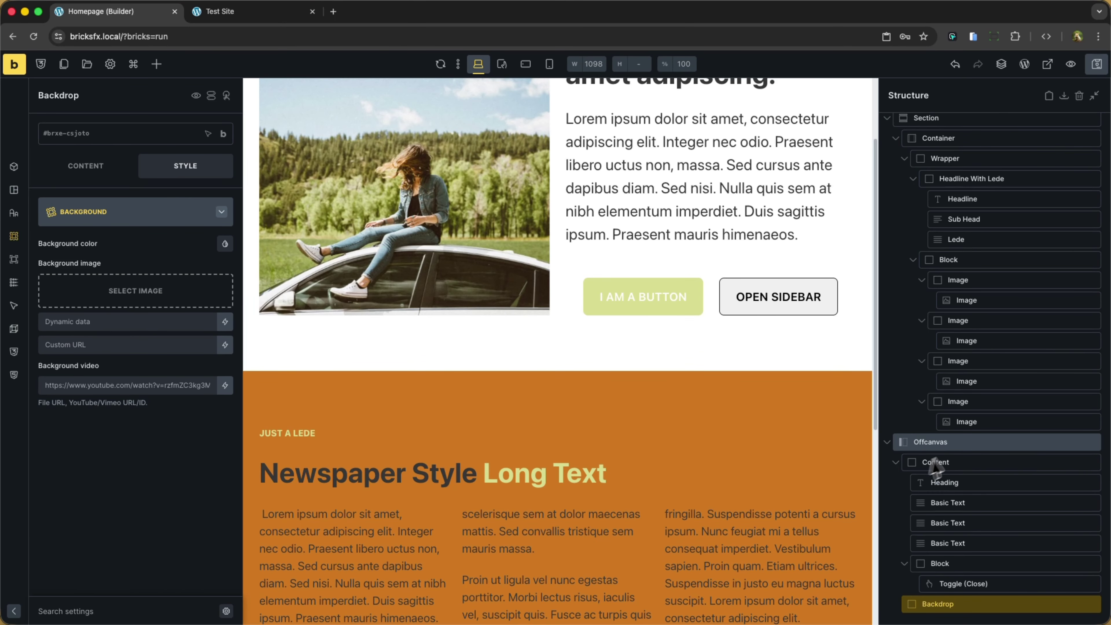
{"action": "left_click", "coordinate": [958, 443]}
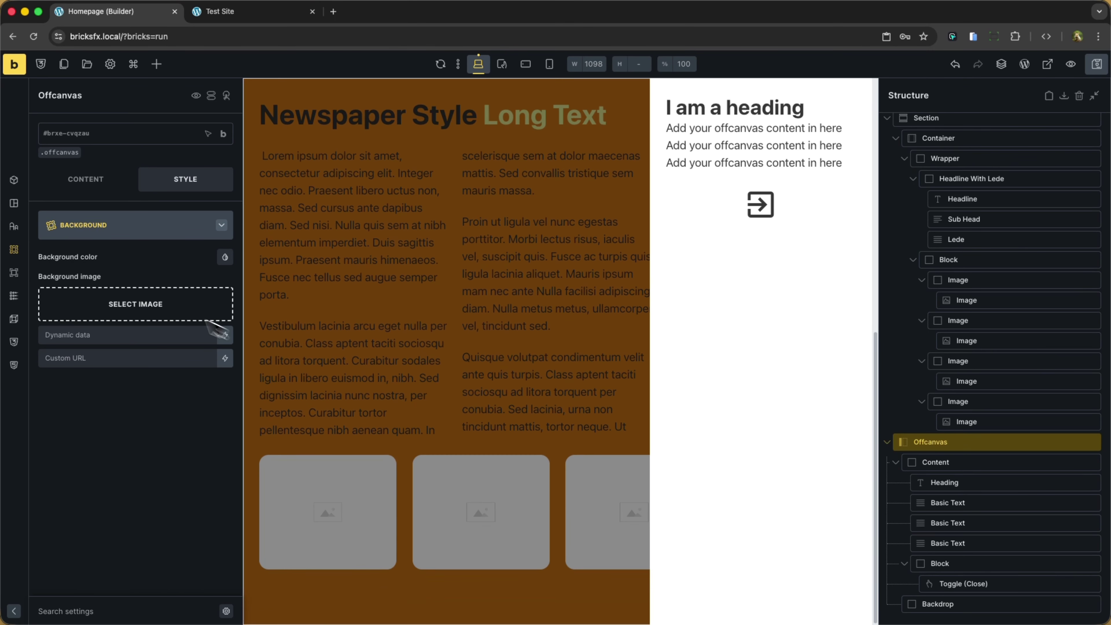
{"action": "left_click", "coordinate": [14, 180]}
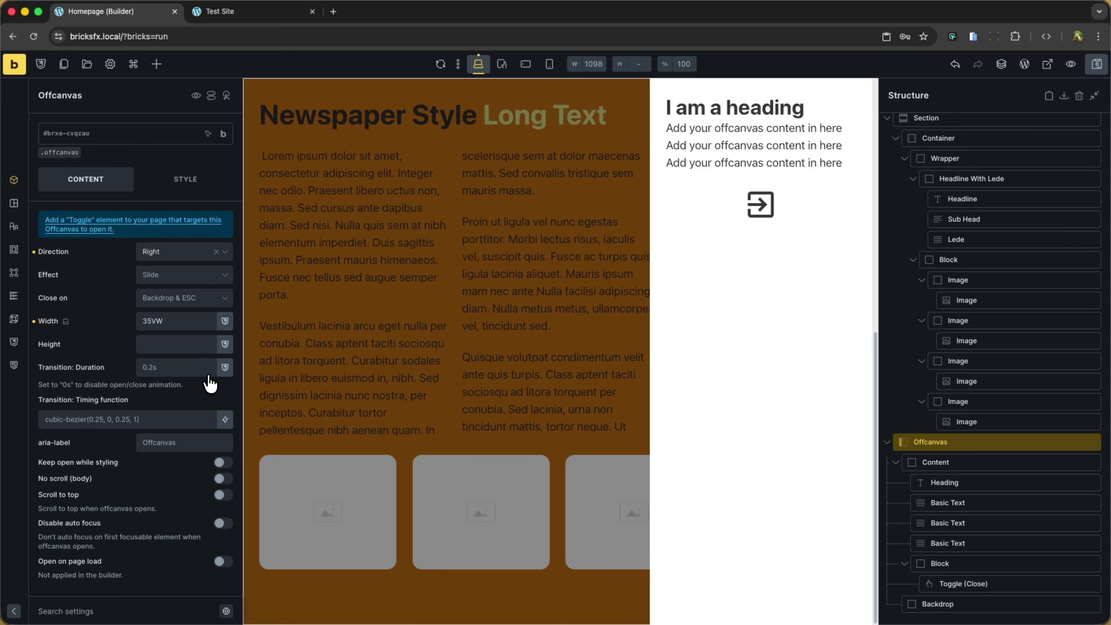
{"action": "left_click", "coordinate": [223, 462]}
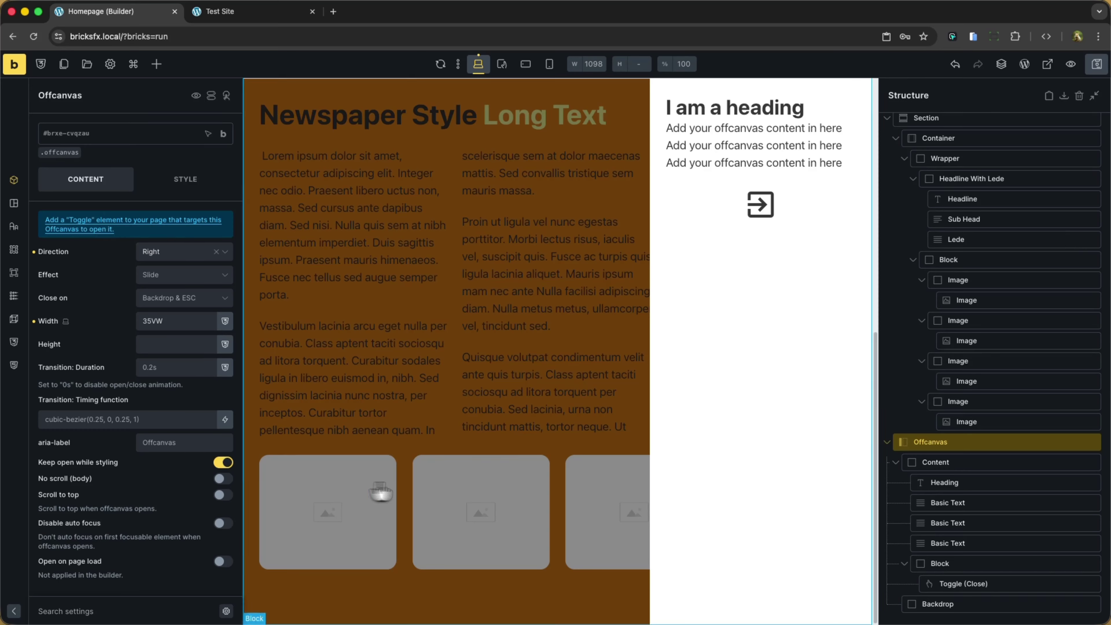
- Try several palette colors on the Backdrop, settle on var(--dark-t-7) as its background color, and save the page
{"action": "left_click", "coordinate": [982, 608]}
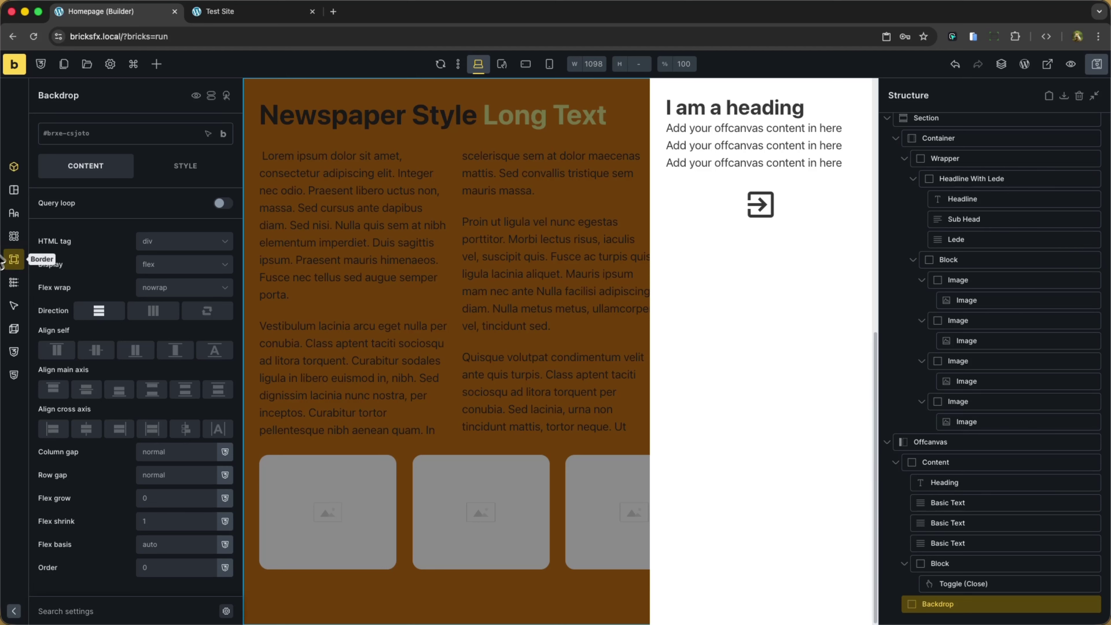
{"action": "left_click", "coordinate": [13, 237]}
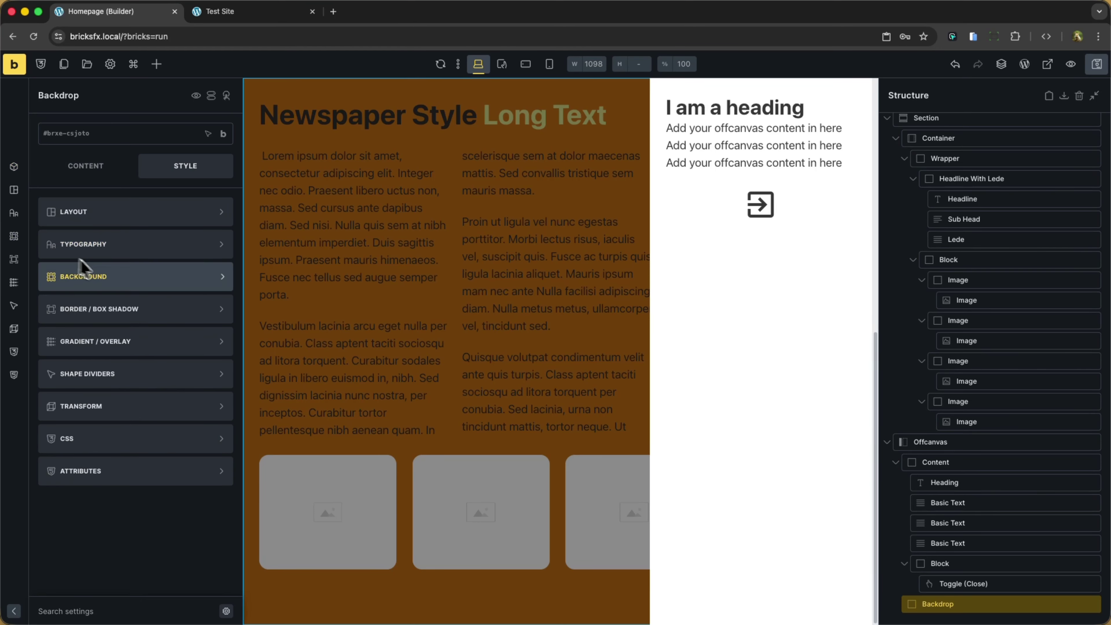
{"action": "left_click", "coordinate": [9, 245]}
{"action": "left_click", "coordinate": [225, 247]}
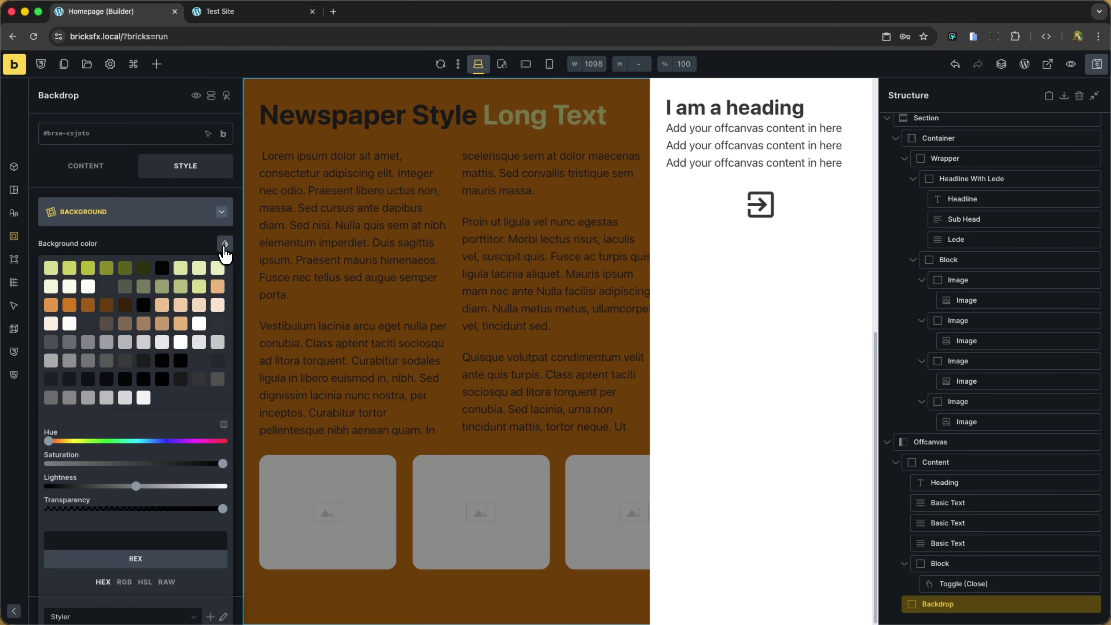
{"action": "left_click", "coordinate": [75, 271]}
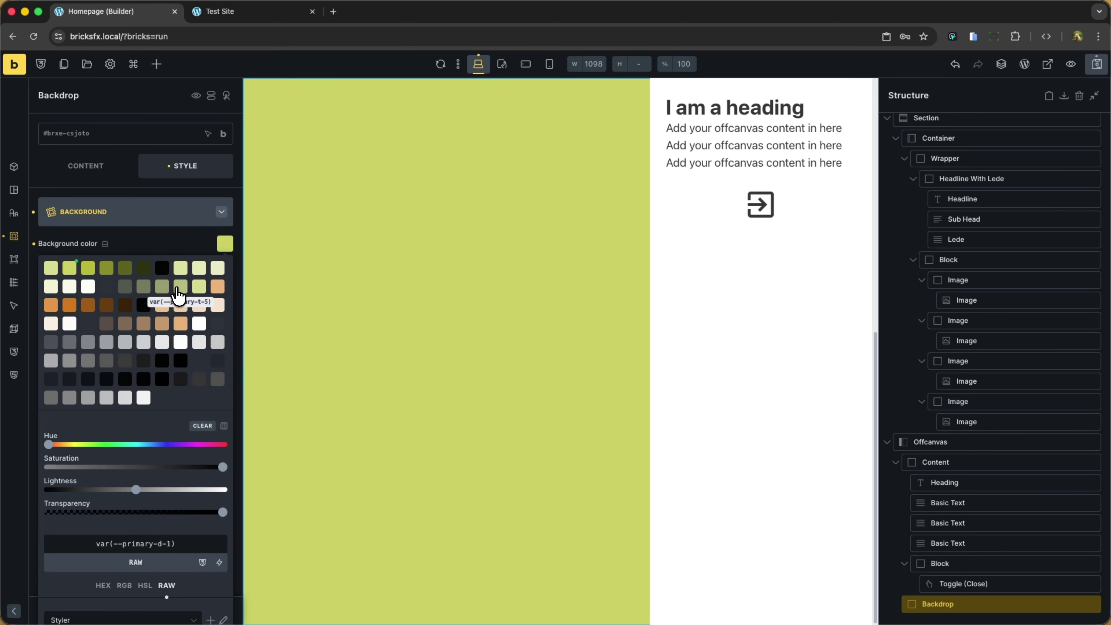
{"action": "left_click", "coordinate": [162, 288]}
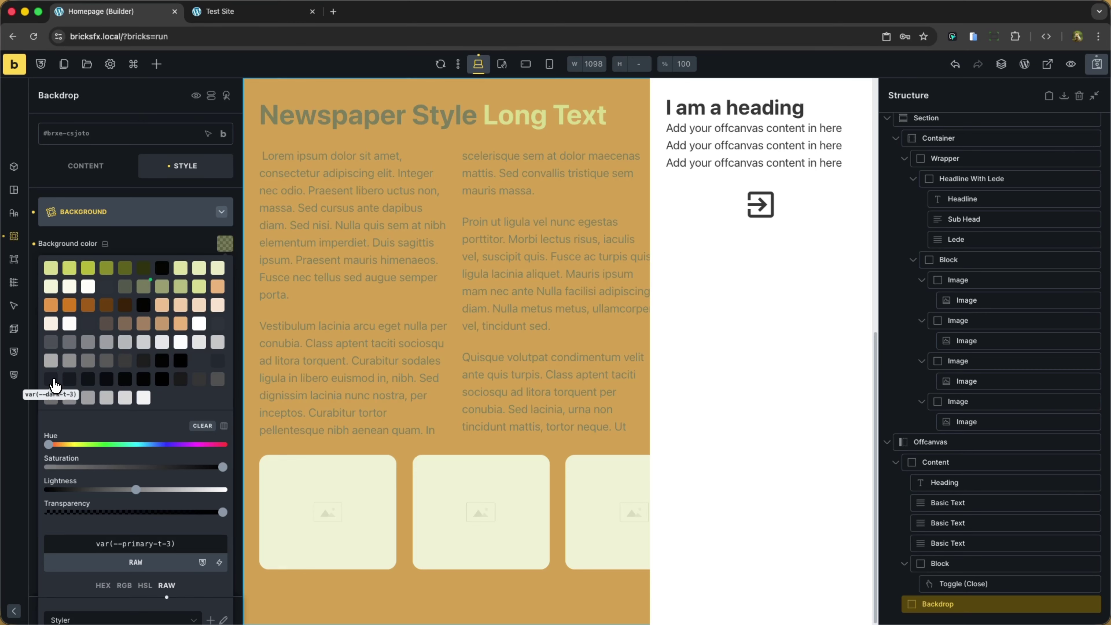
{"action": "left_click", "coordinate": [54, 384]}
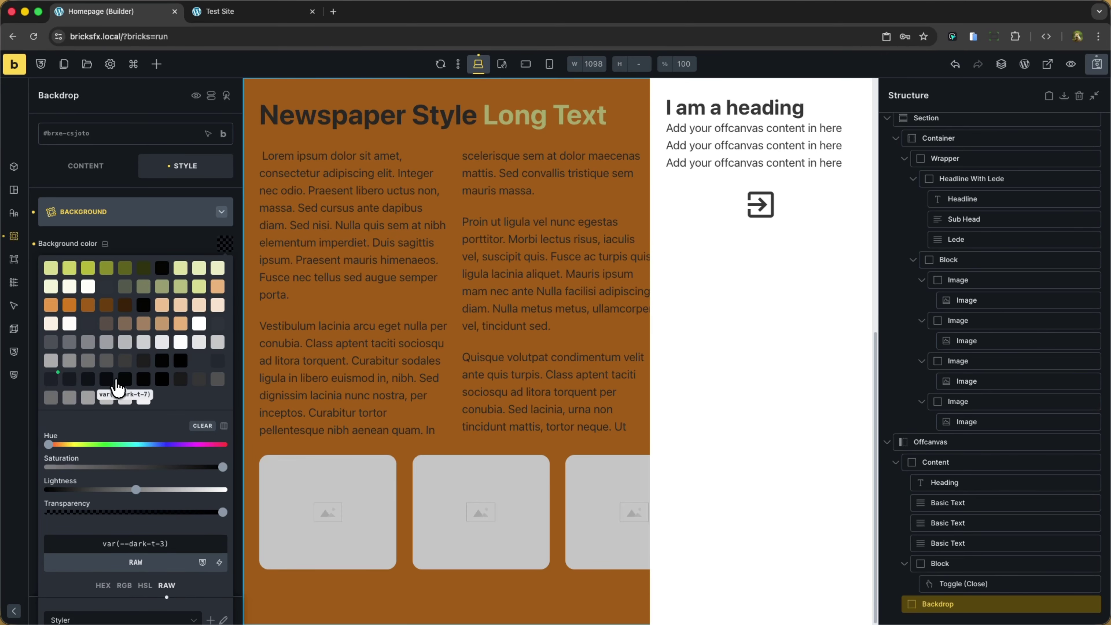
{"action": "left_click", "coordinate": [125, 380]}
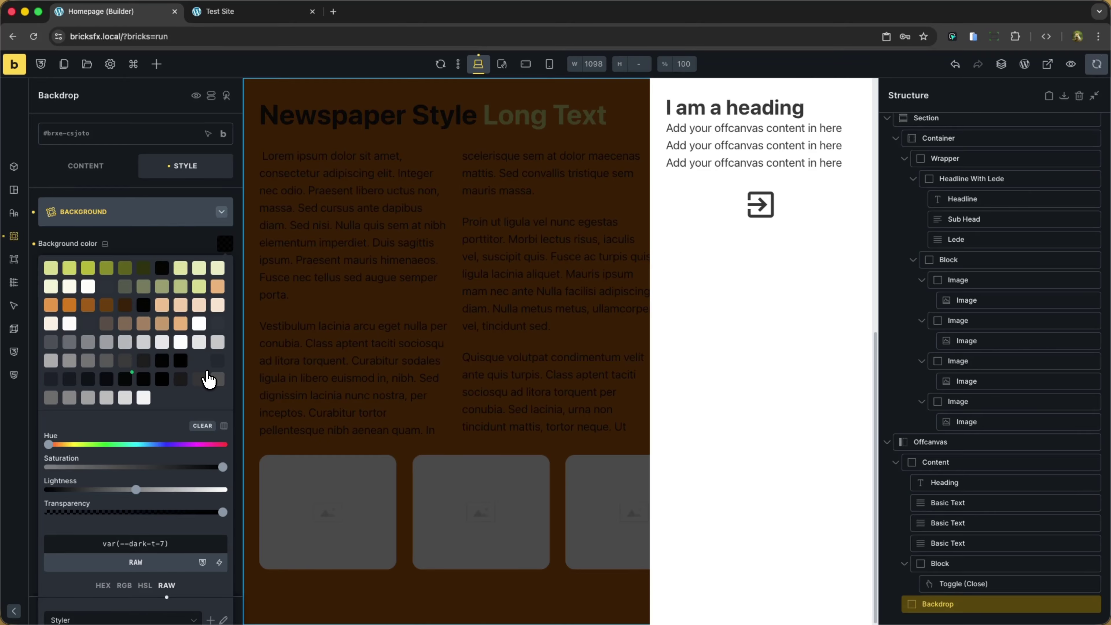
- Check the new backdrop color on the front end by opening and closing the sidebar, and return to the builder
{"action": "left_click", "coordinate": [256, 20]}
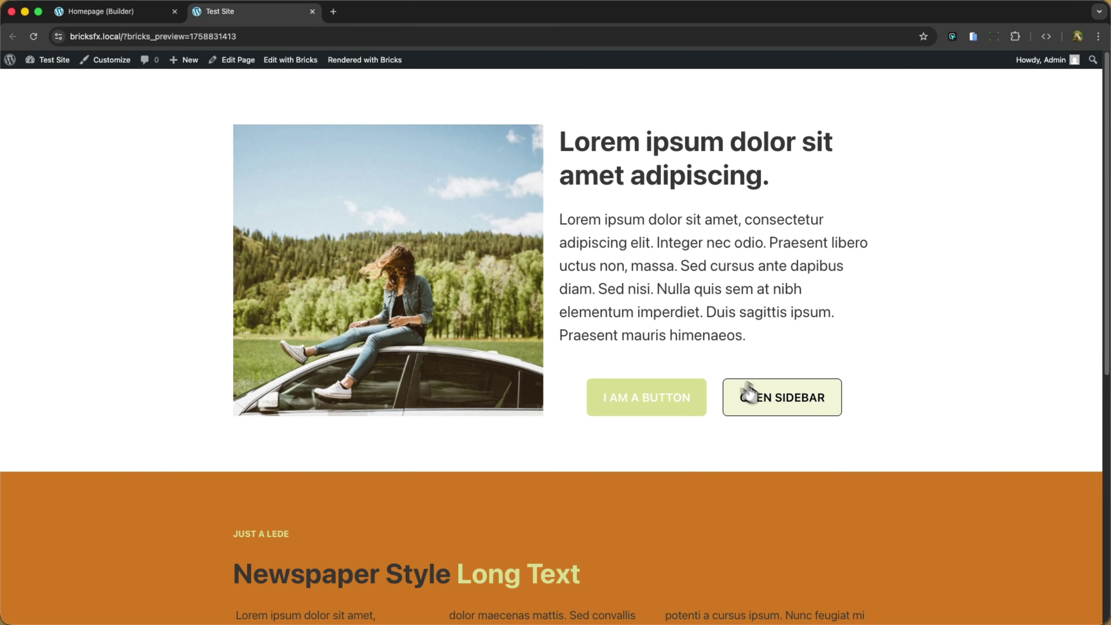
{"action": "left_click", "coordinate": [775, 405]}
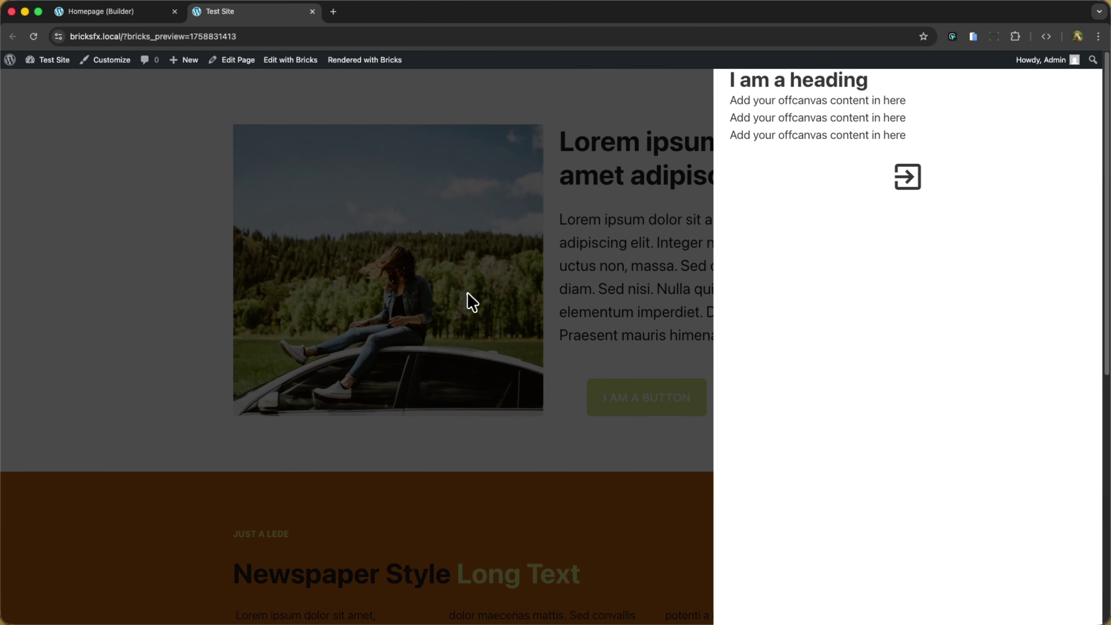
{"action": "left_click", "coordinate": [642, 257]}
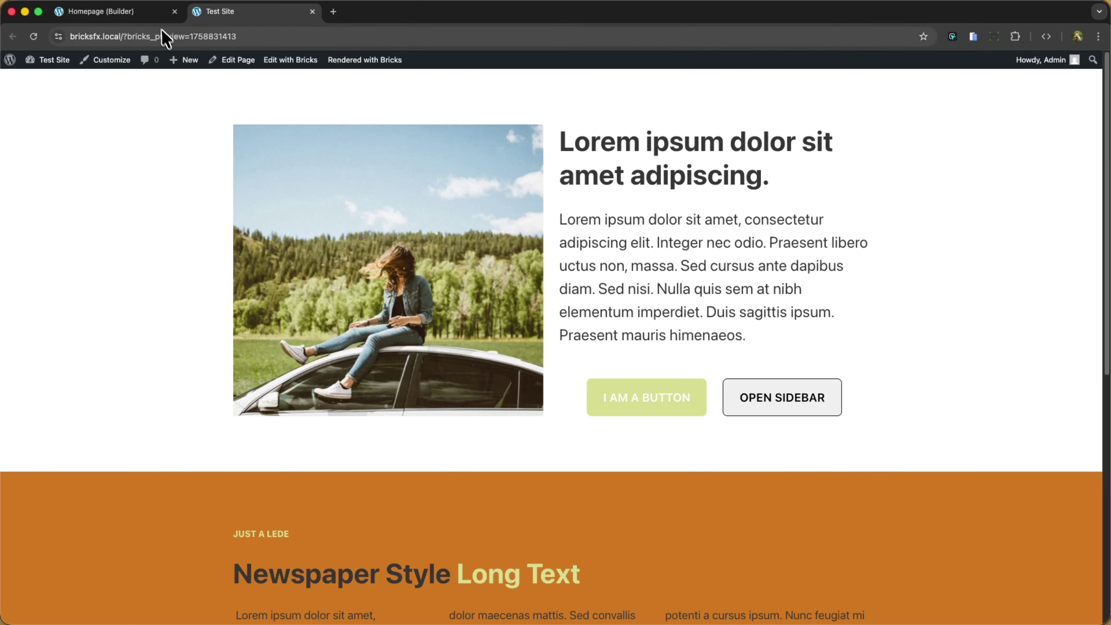
{"action": "left_click", "coordinate": [160, 13]}
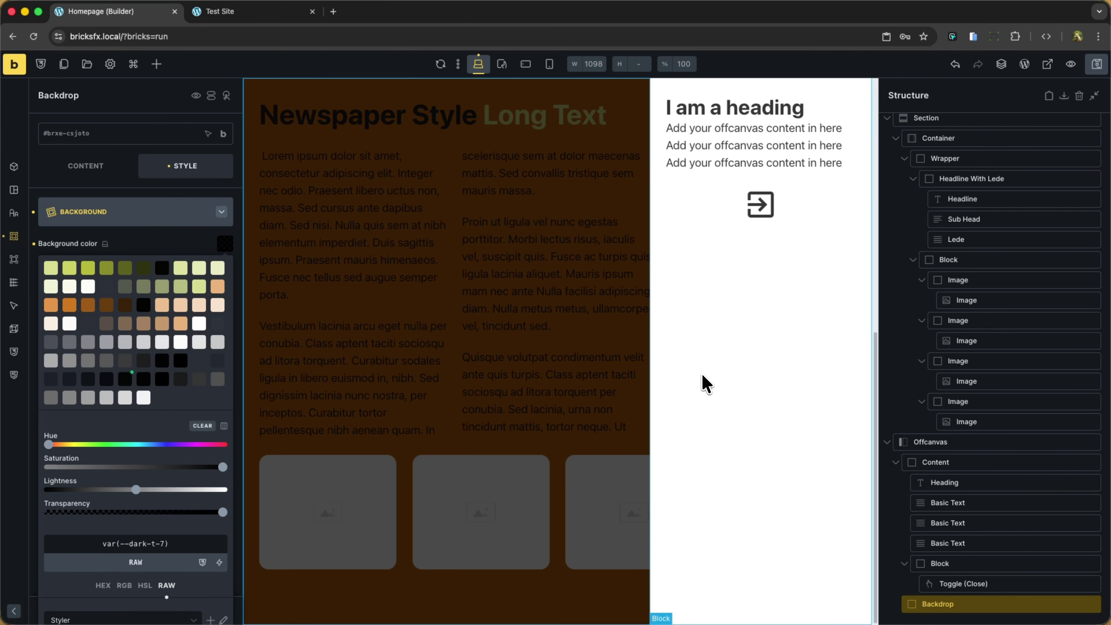